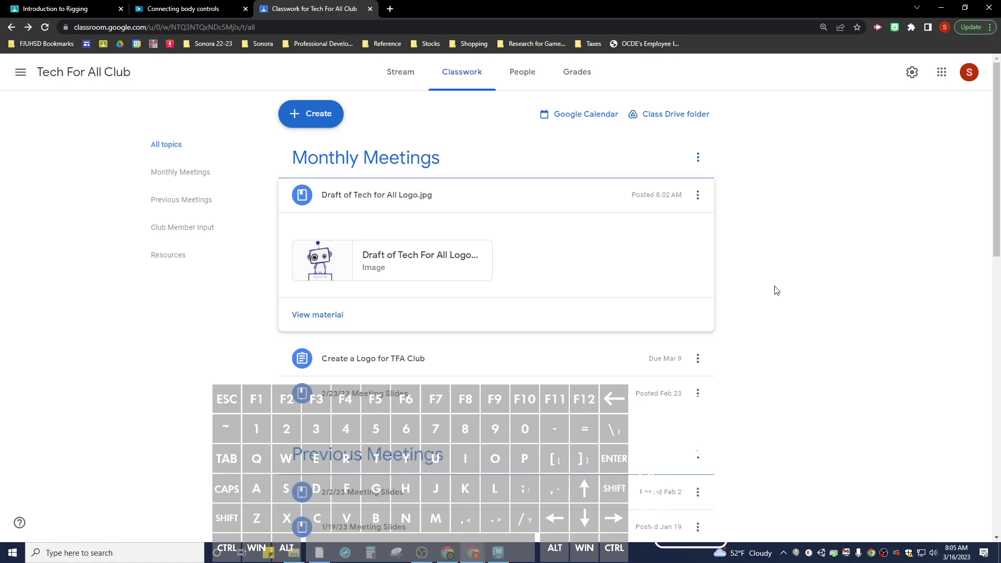
Step: Open the Draft of Tech For All Logo.jpg material in a new window and download the image
left_click(390, 260)
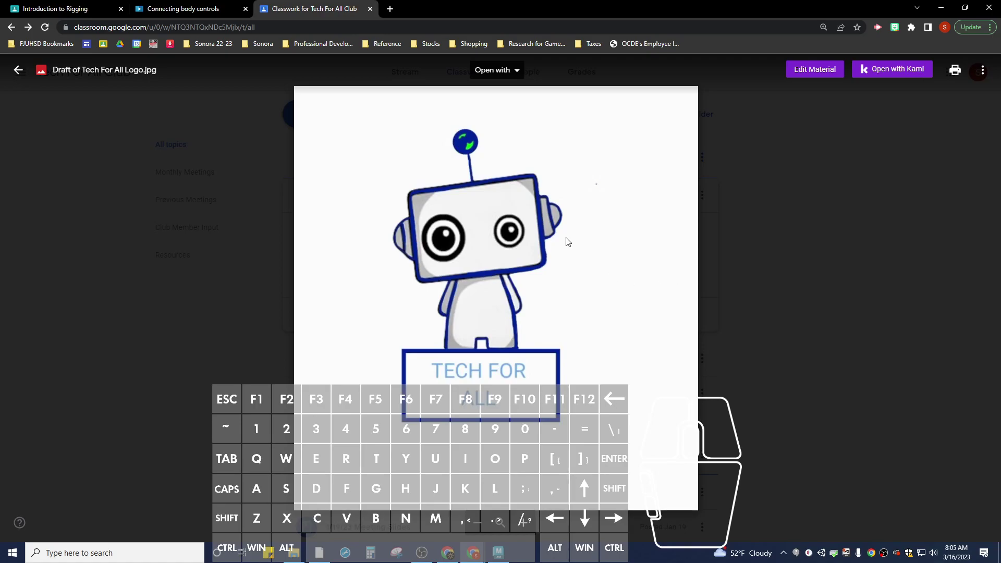
left_click(982, 69)
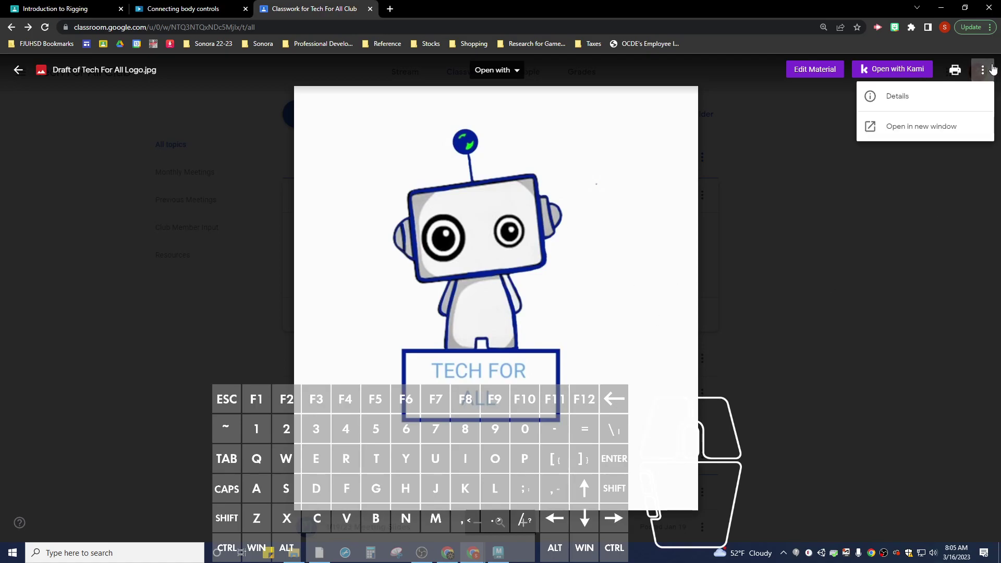
left_click(954, 134)
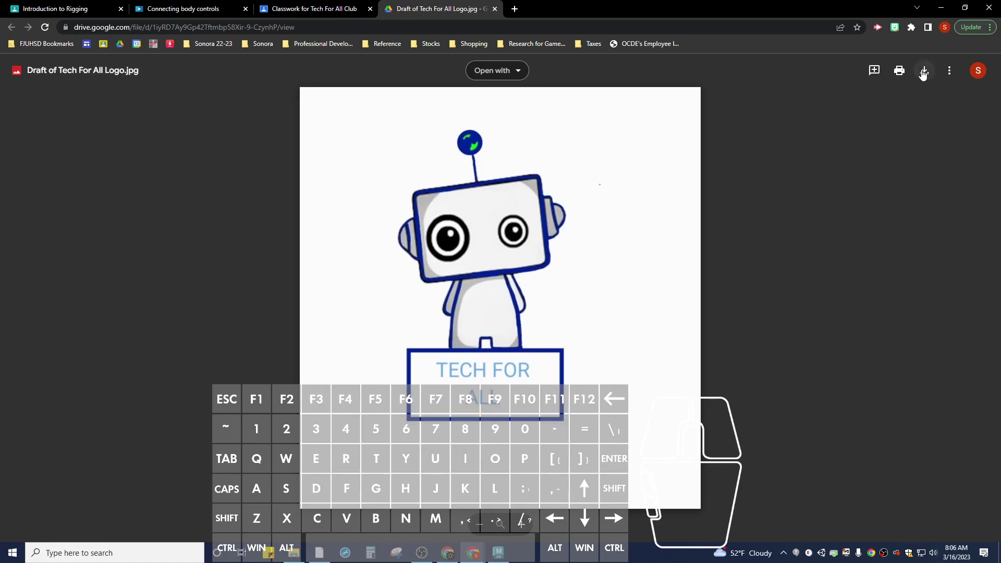
left_click(923, 73)
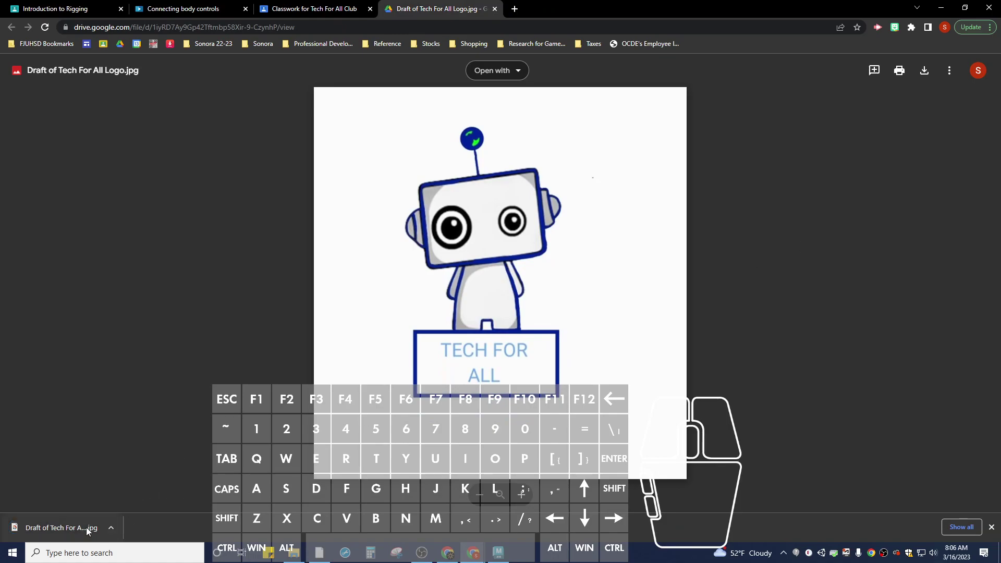
Step: Launch Adobe Illustrator 2023 and continue past the system compatibility report with the known issues
left_click(134, 550)
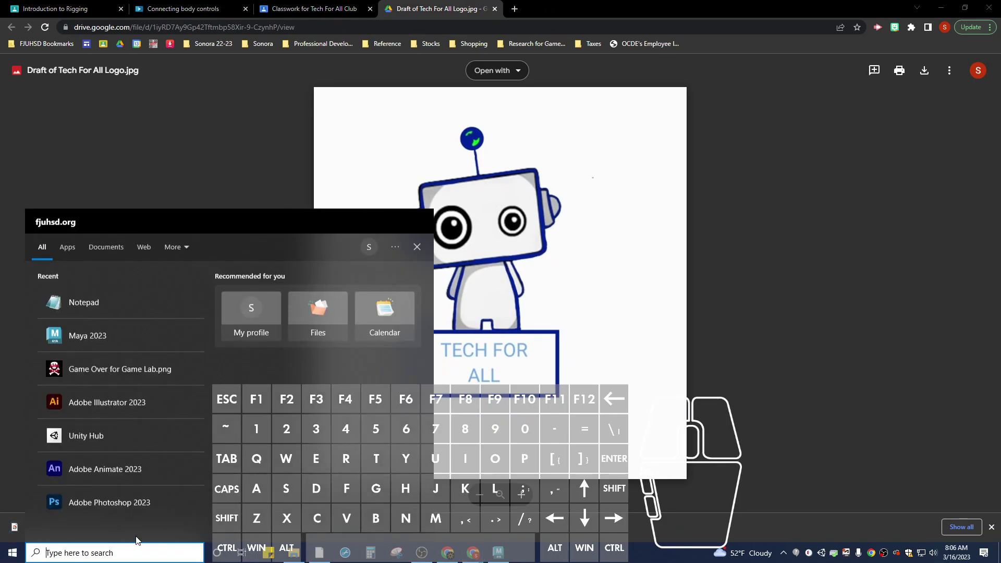
type("illustrator")
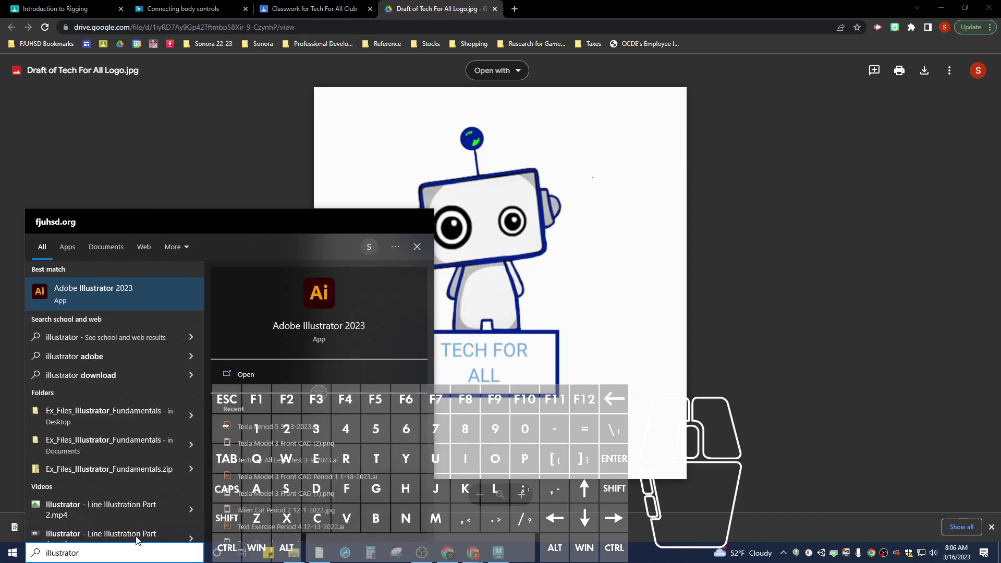
left_click(100, 288)
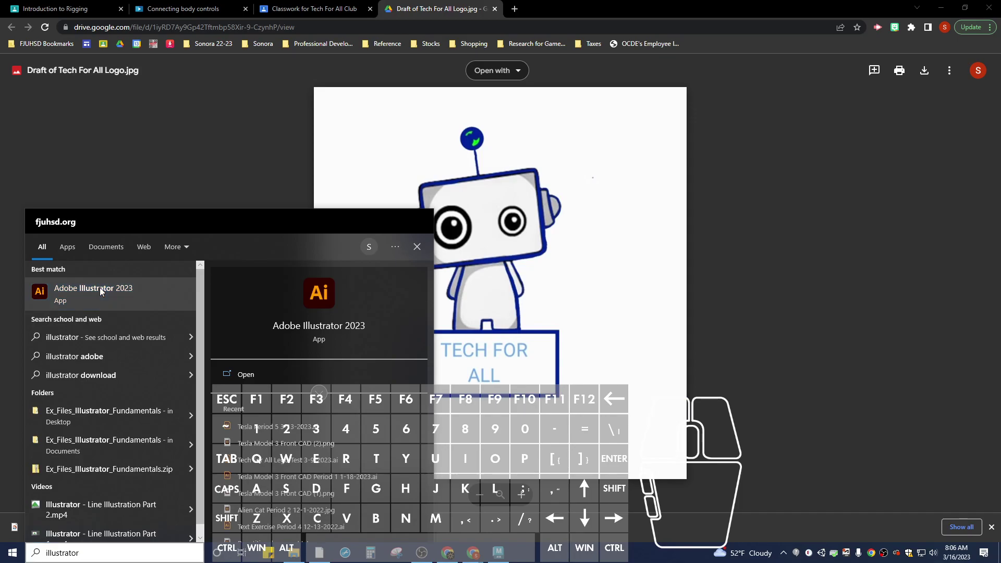
left_click(120, 291)
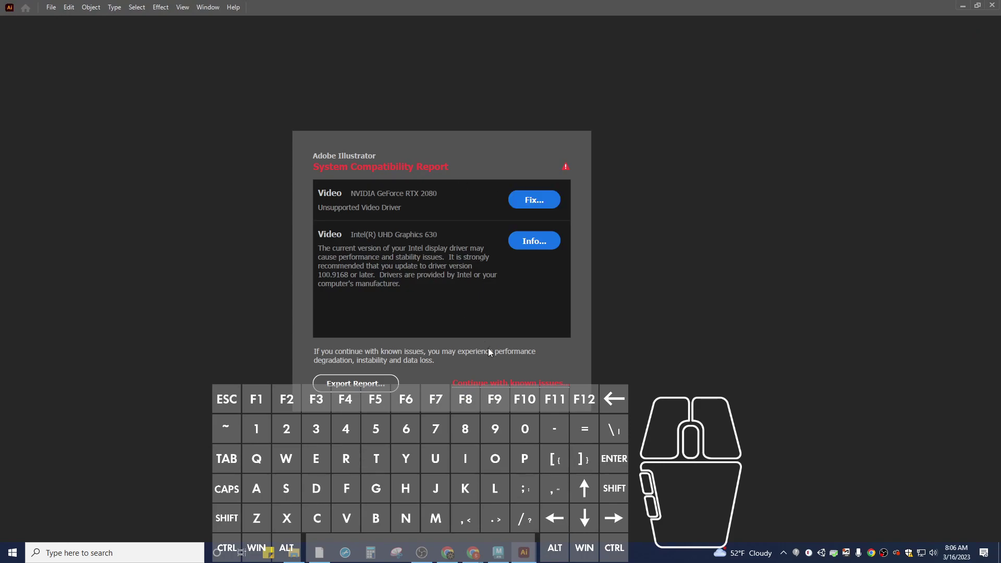
left_click(493, 386)
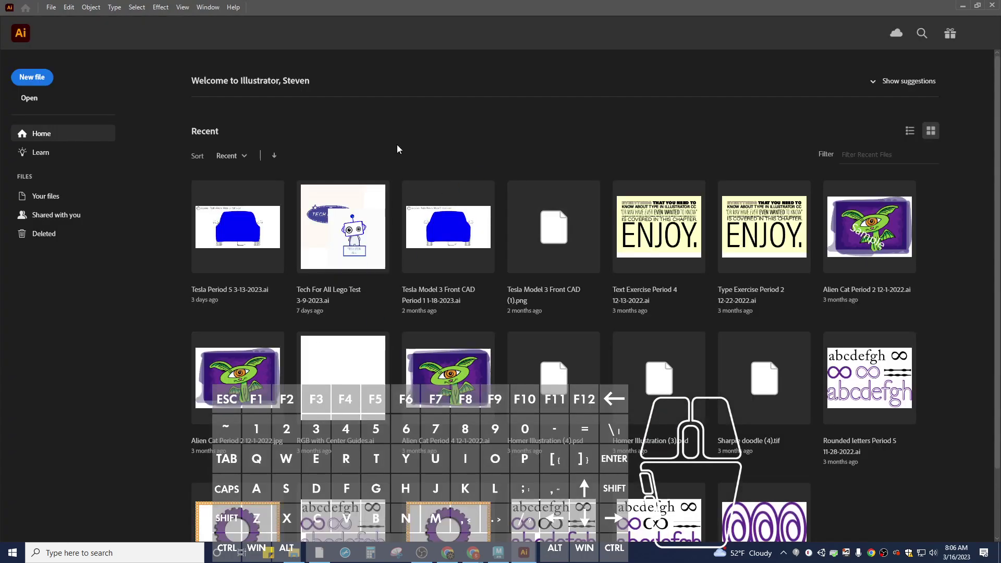
Step: Create a new 1008 x 1008 pt document in RGB color mode at 300 ppi
left_click(39, 82)
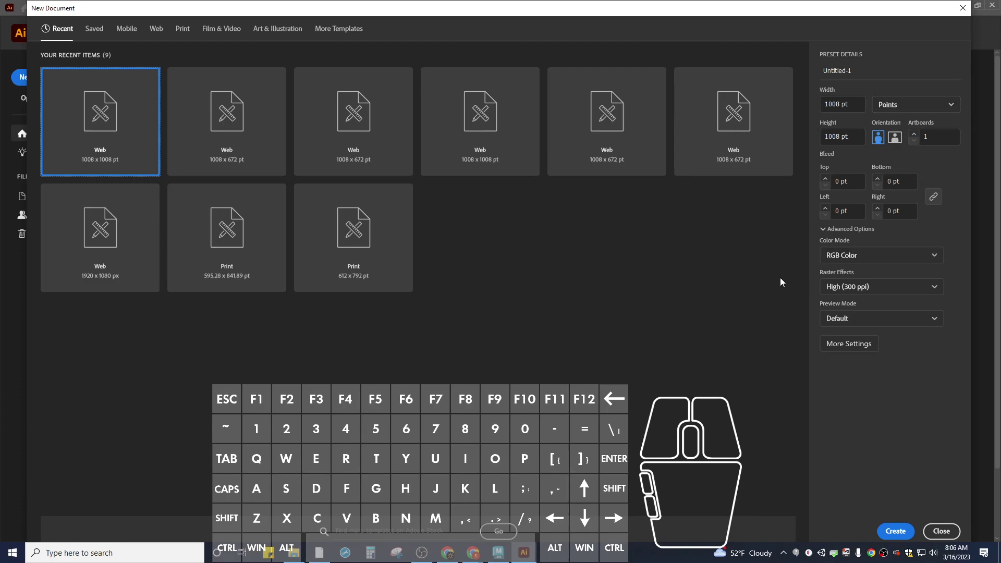
left_click(895, 531)
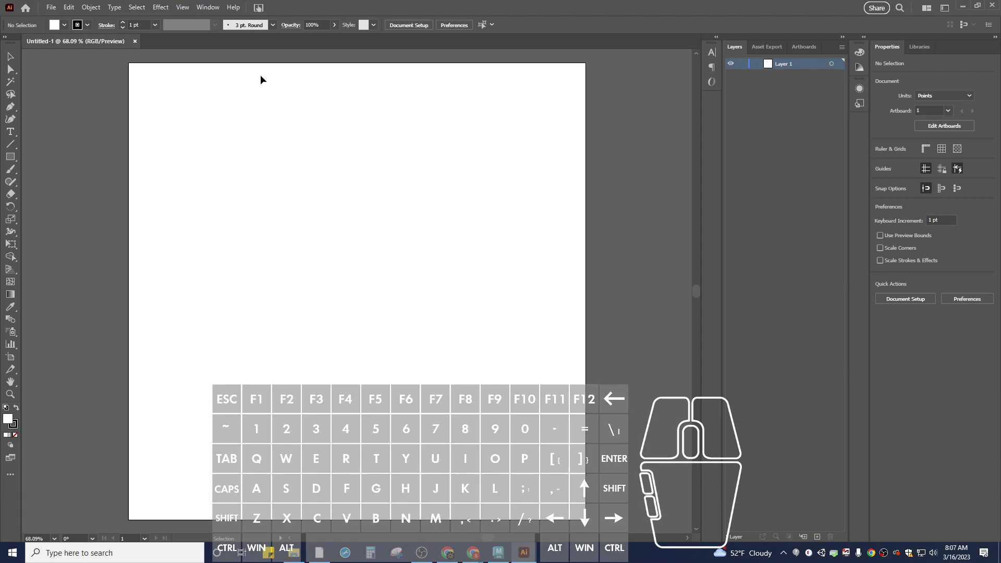
Step: Switch to the Essentials Classic workspace and reset it to its default layout
left_click(208, 7)
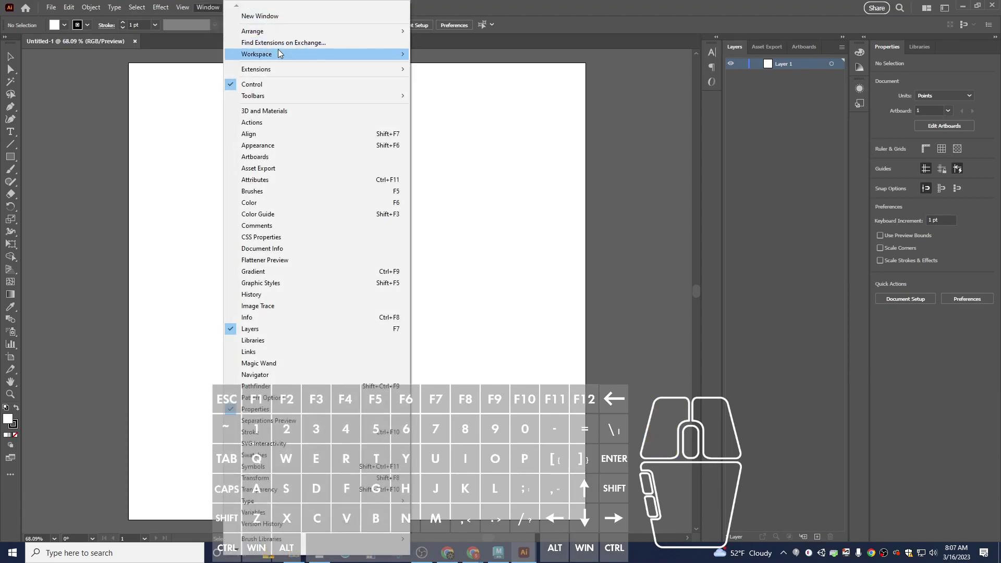
mouse_move(285, 54)
left_click(477, 92)
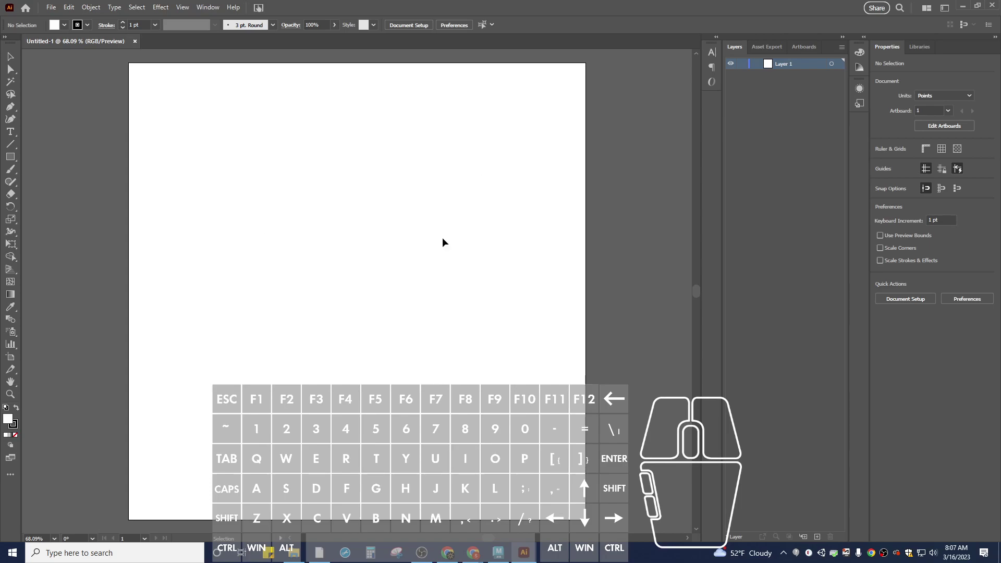
left_click(208, 8)
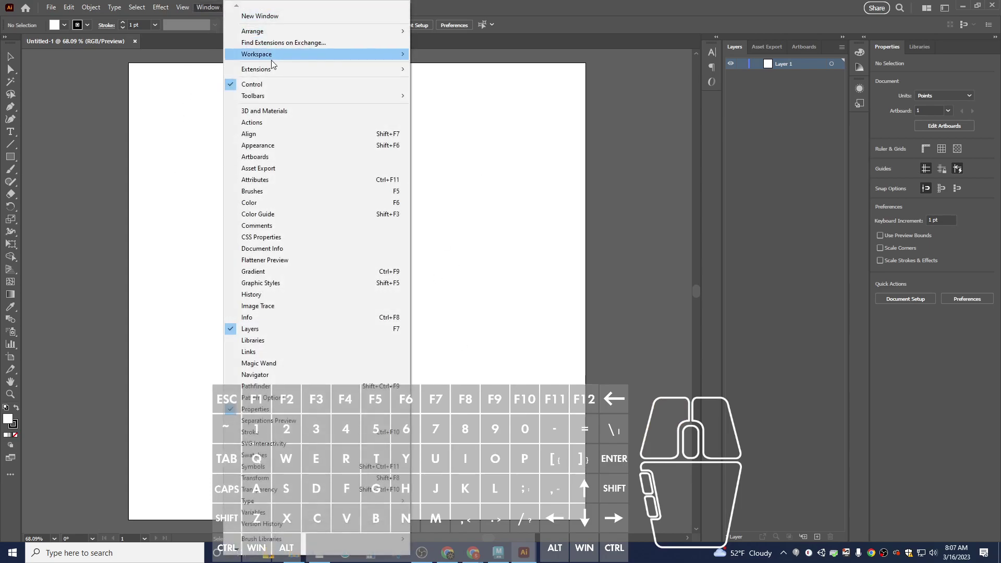
mouse_move(276, 55)
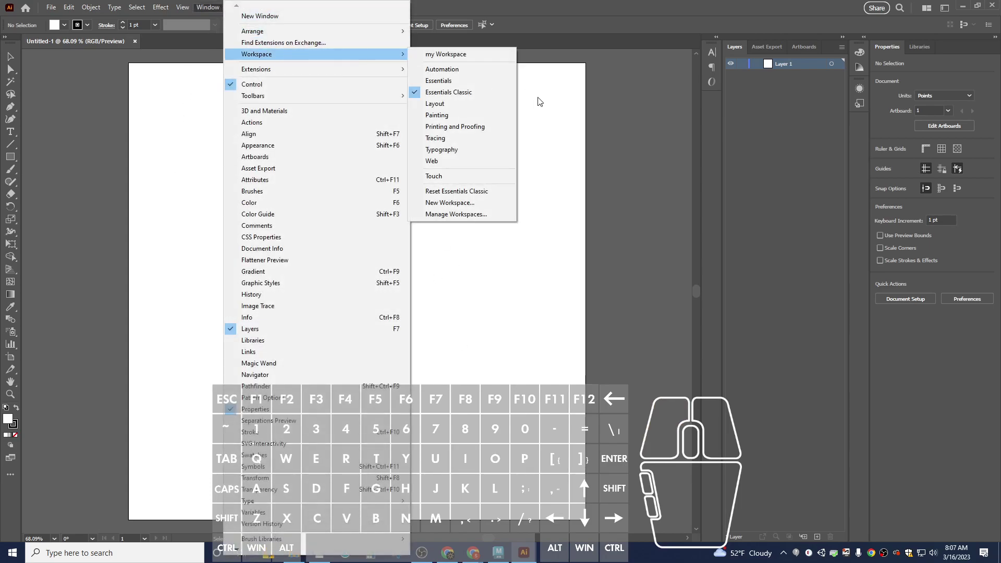
left_click(488, 192)
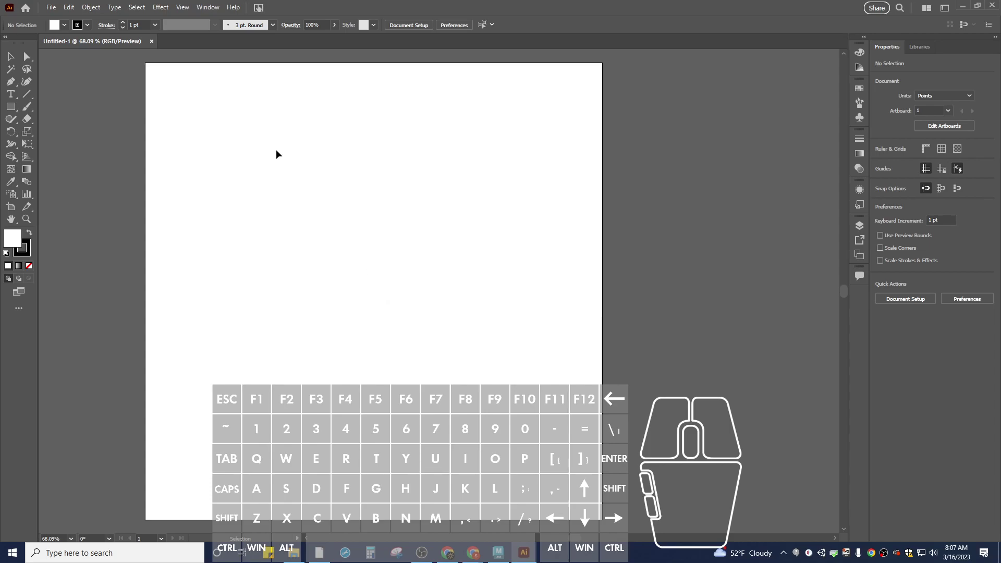
Step: Show the rulers around the artboard
left_click(209, 7)
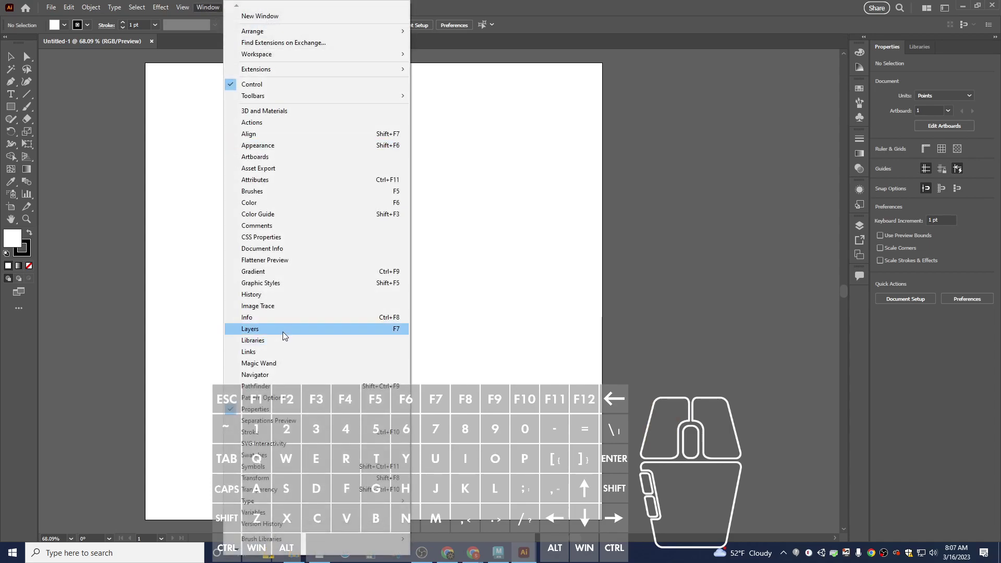
mouse_move(184, 8)
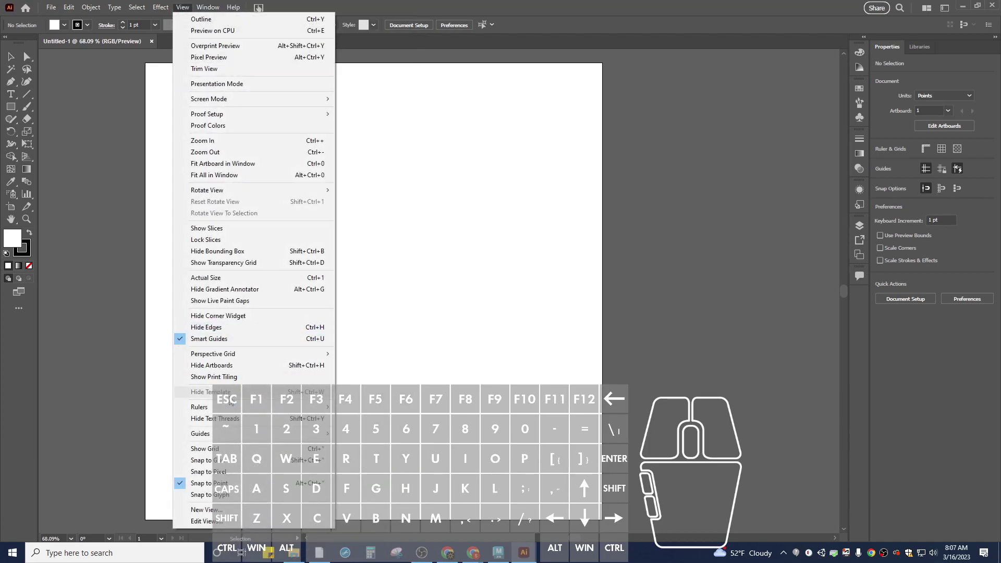
mouse_move(261, 407)
left_click(453, 410)
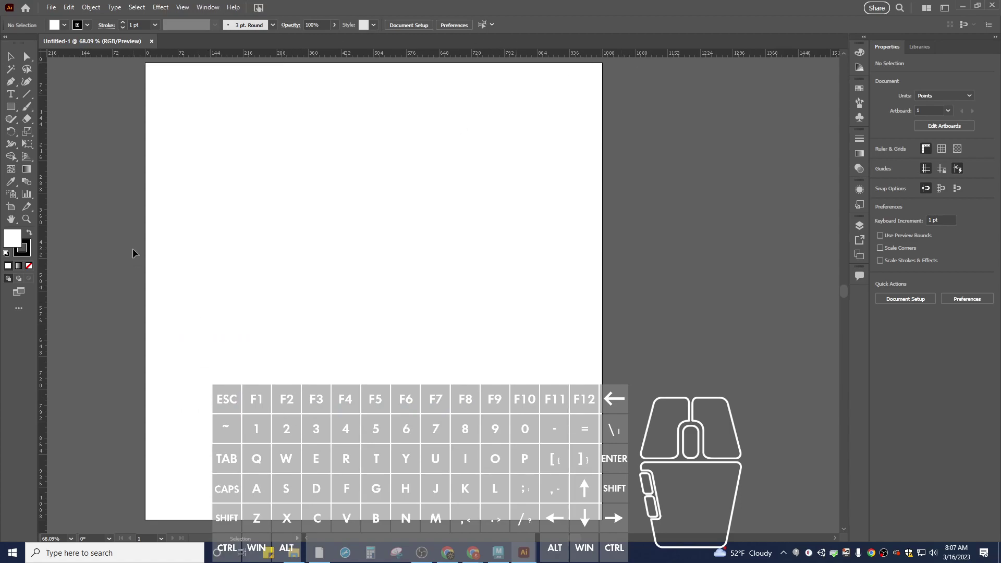
Step: Place the downloaded Tech For All logo image from the Downloads folder and move it roughly to the middle of the artboard
left_click(51, 8)
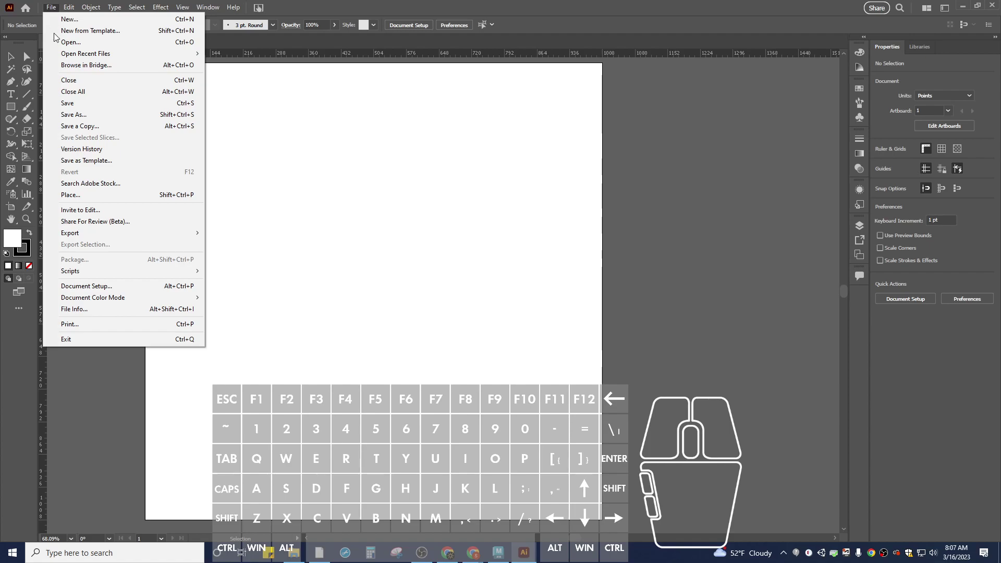
left_click(87, 197)
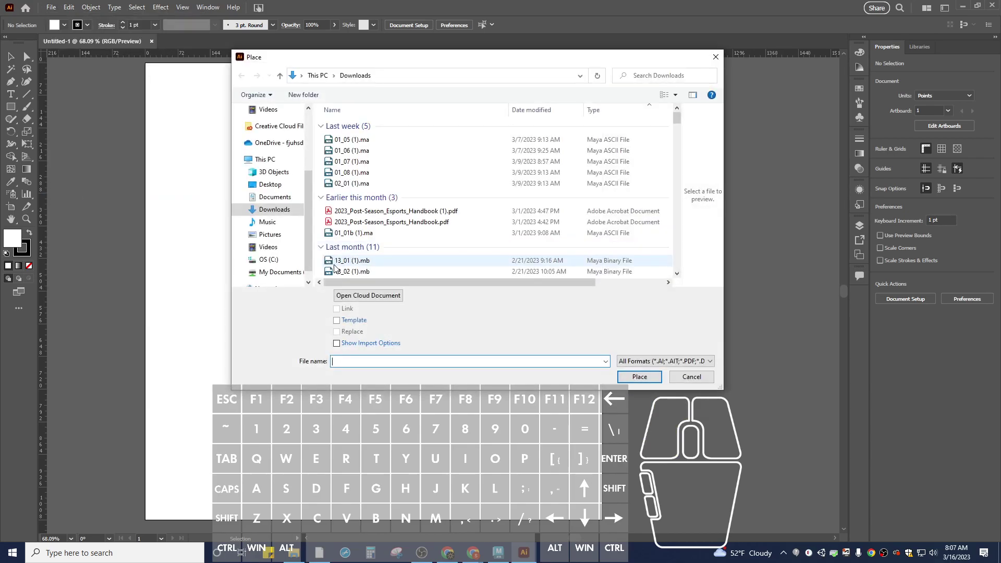
double_click(385, 151)
left_click(349, 243)
left_click_drag(484, 260, 394, 156)
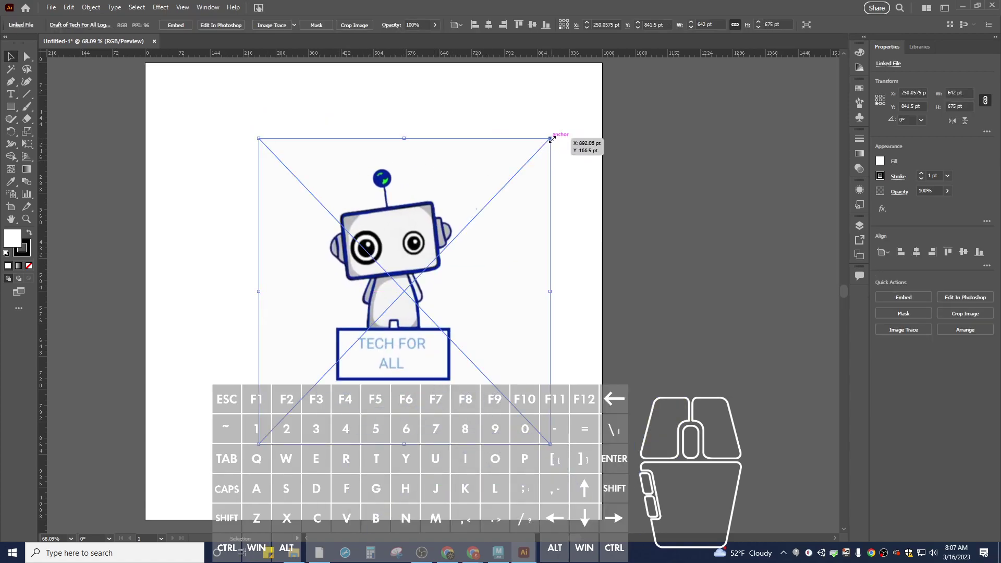
left_click_drag(451, 167, 435, 150)
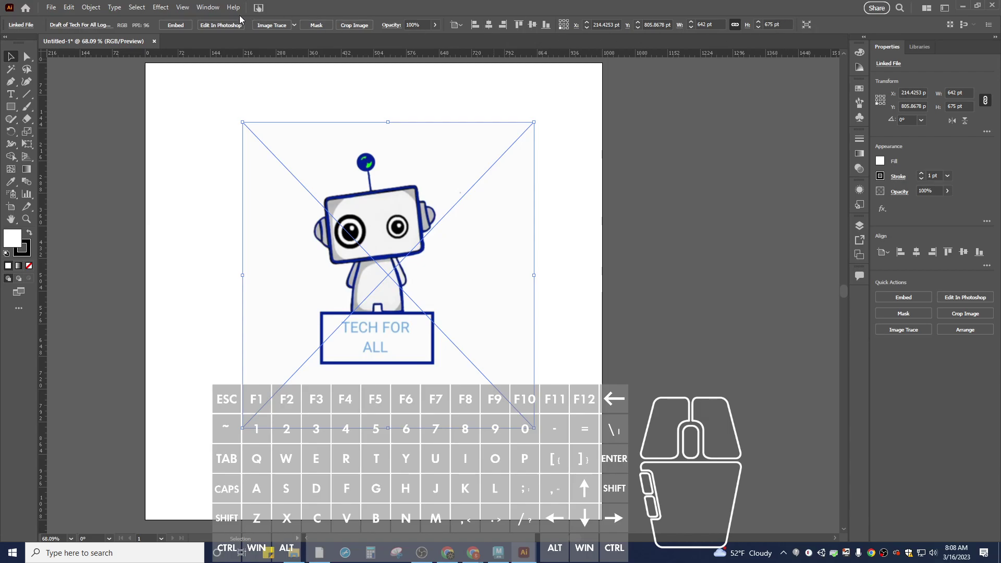
Step: Align the placed logo image to the artboard's horizontal and vertical center
left_click(206, 9)
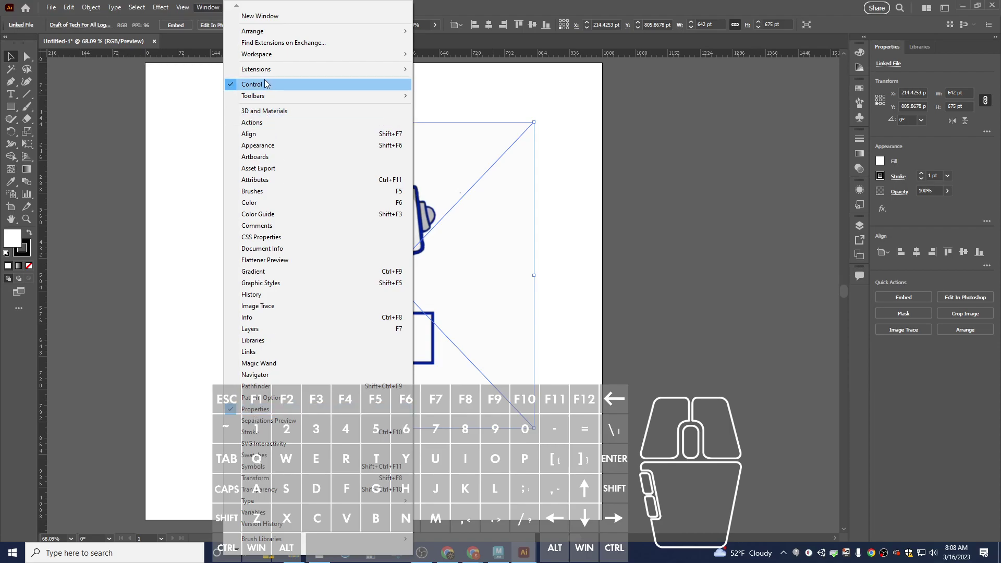
left_click(203, 130)
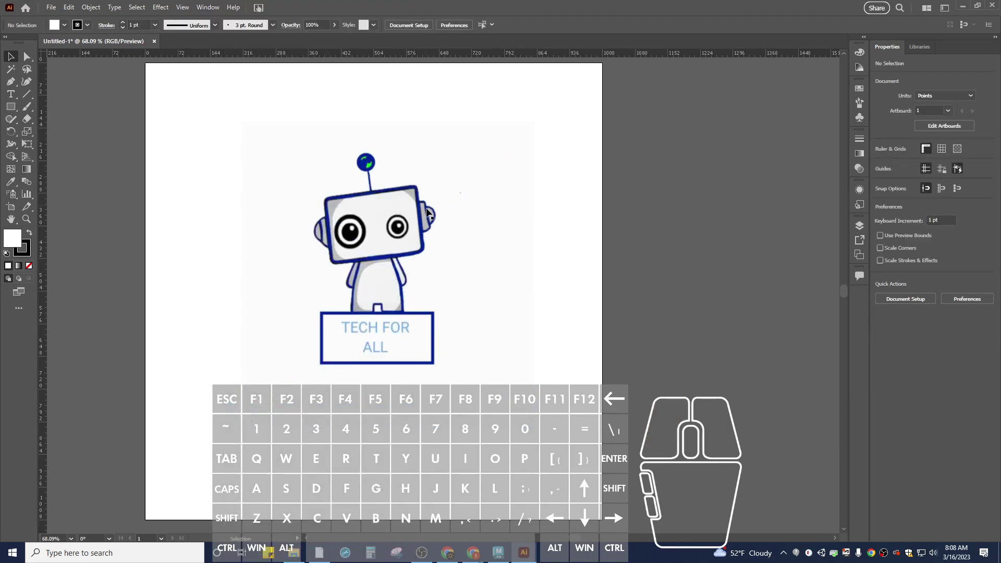
left_click(377, 201)
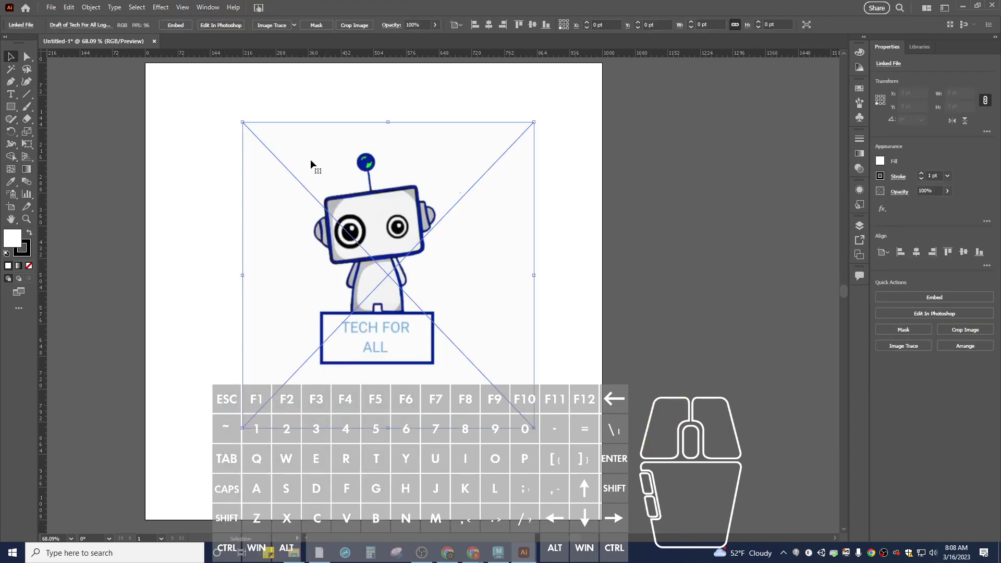
left_click(491, 26)
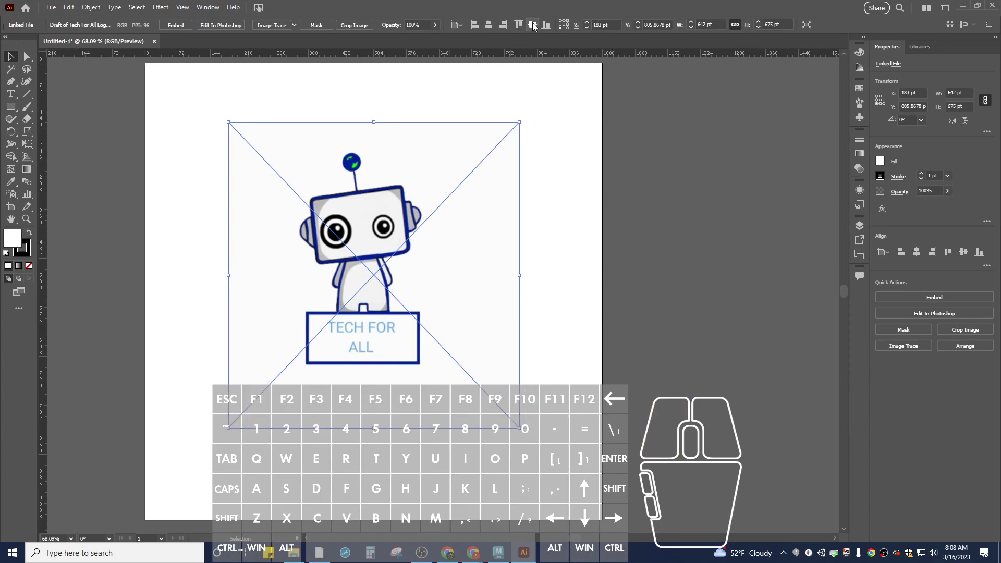
left_click(533, 24)
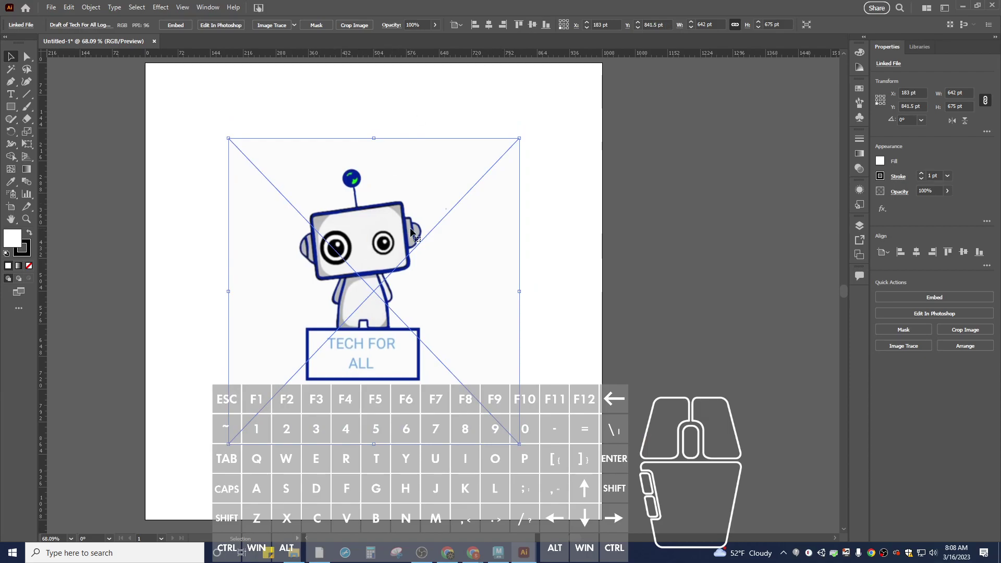
Step: Draw a rectangle about 244 x 142 pt over the robot's head with the Rectangle tool
key("ctrl+equal")
key("ctrl+equal")
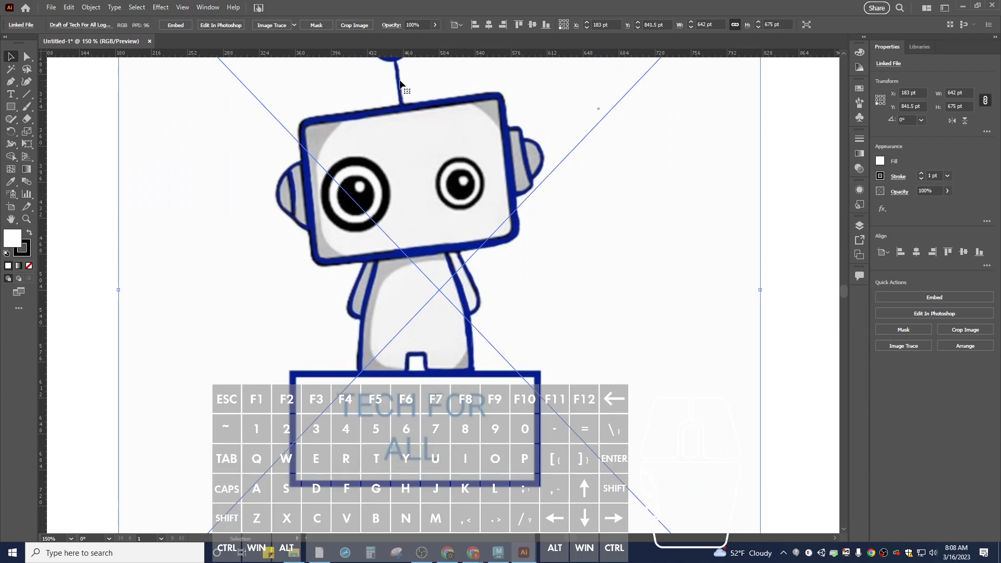
key("alt")
key("space")
left_click_drag(413, 178, 426, 276)
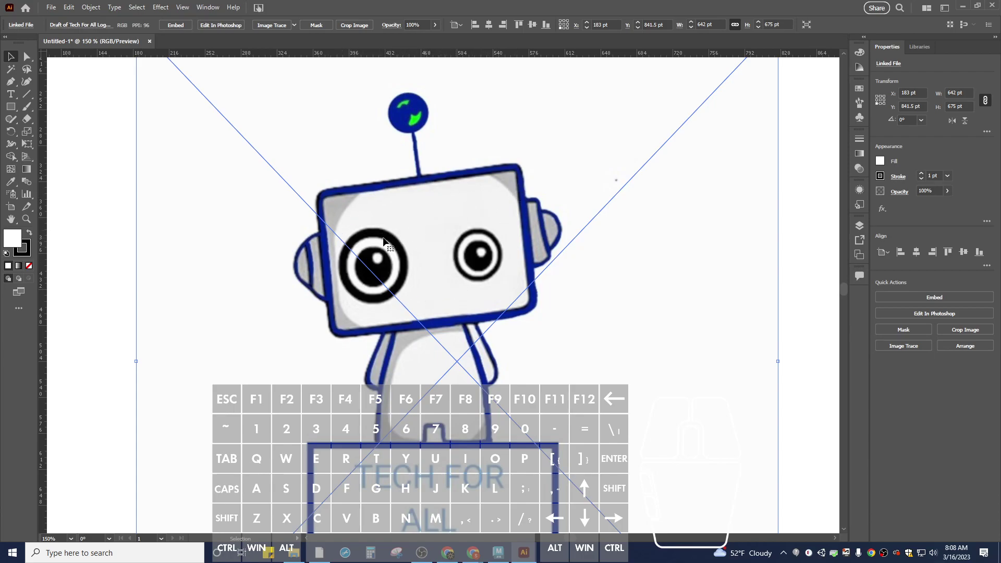
left_click(11, 106)
mouse_move(441, 253)
left_mouse_down()
mouse_move(568, 318)
mouse_move(573, 336)
left_mouse_up()
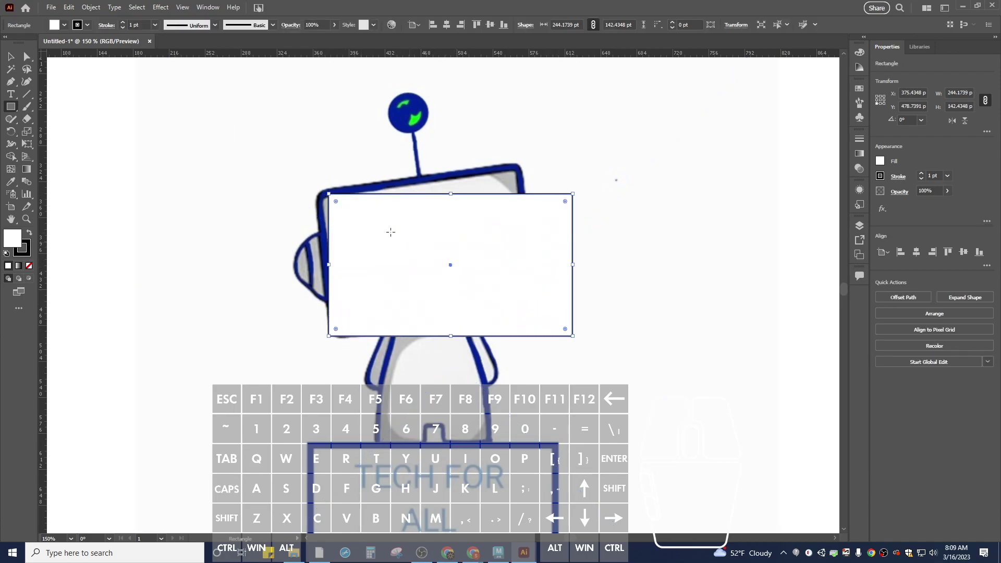
Step: Remove the head rectangle's fill and set its black stroke weight to 4 pt
left_click(64, 25)
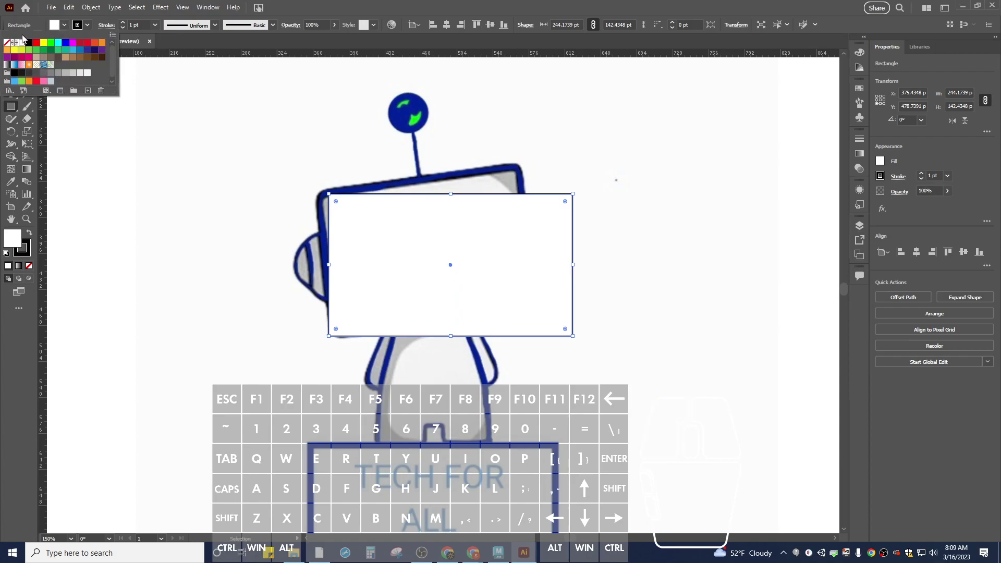
left_click(7, 43)
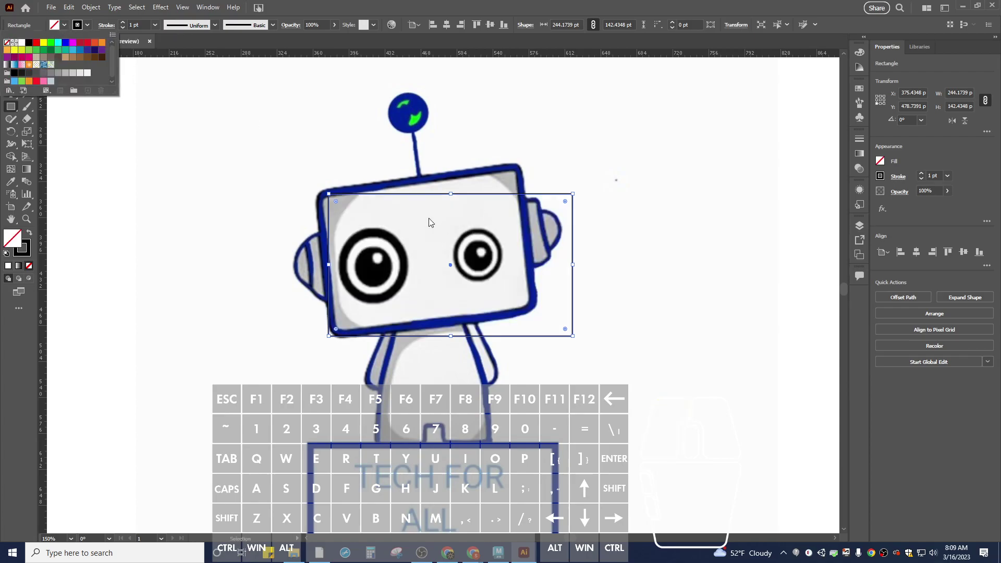
left_click(87, 25)
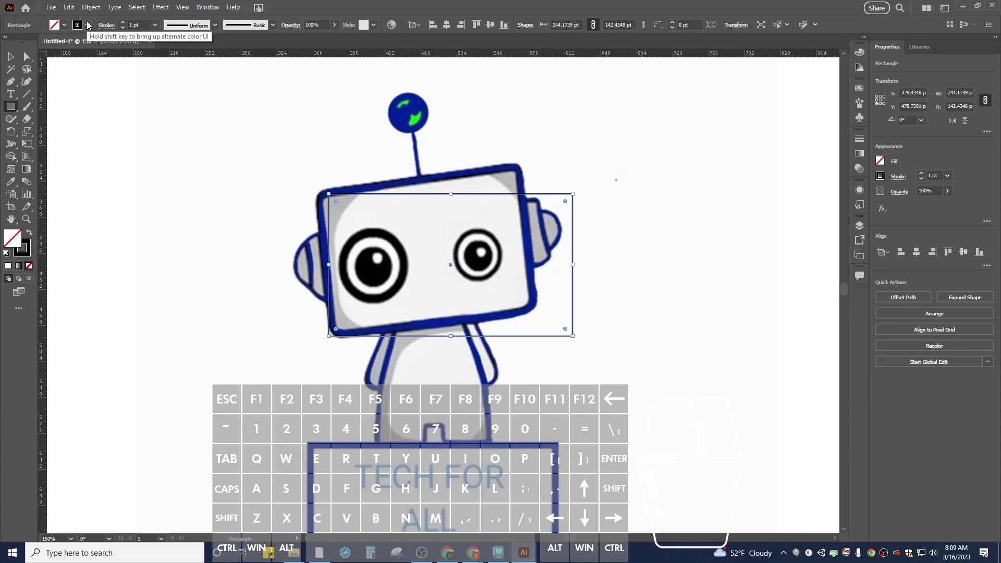
left_click(87, 25)
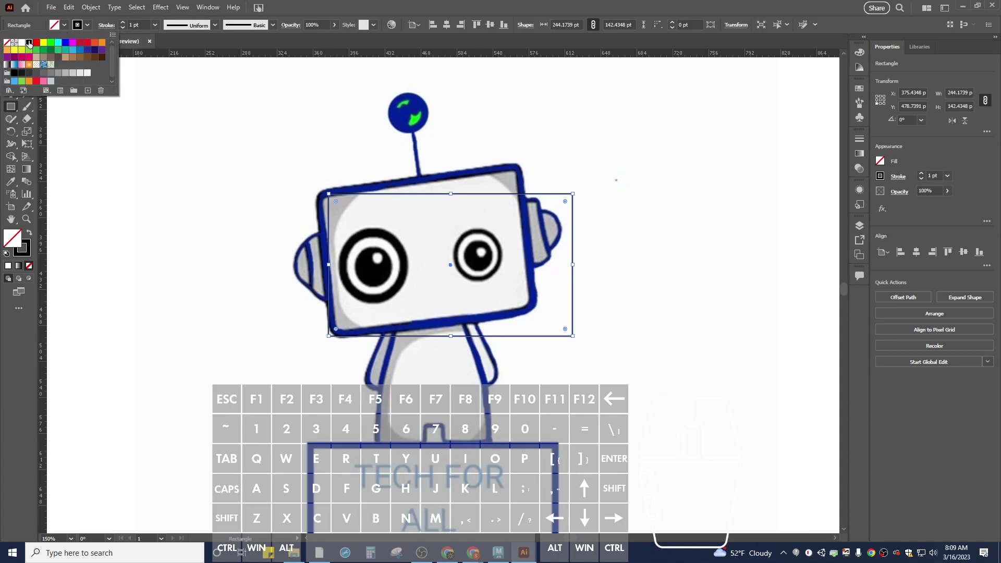
left_click(123, 25)
left_click(123, 23)
left_click(123, 23)
left_click(123, 23)
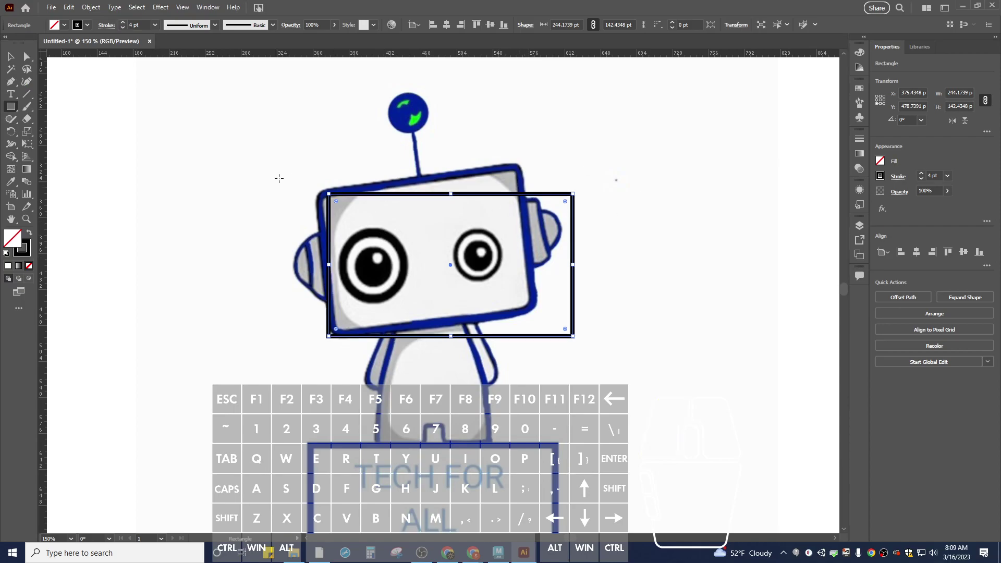
Step: Rotate the rectangle about 7.5° and resize it to about 201 x 144 pt to match the robot's head outline
left_click_drag(324, 189, 312, 208)
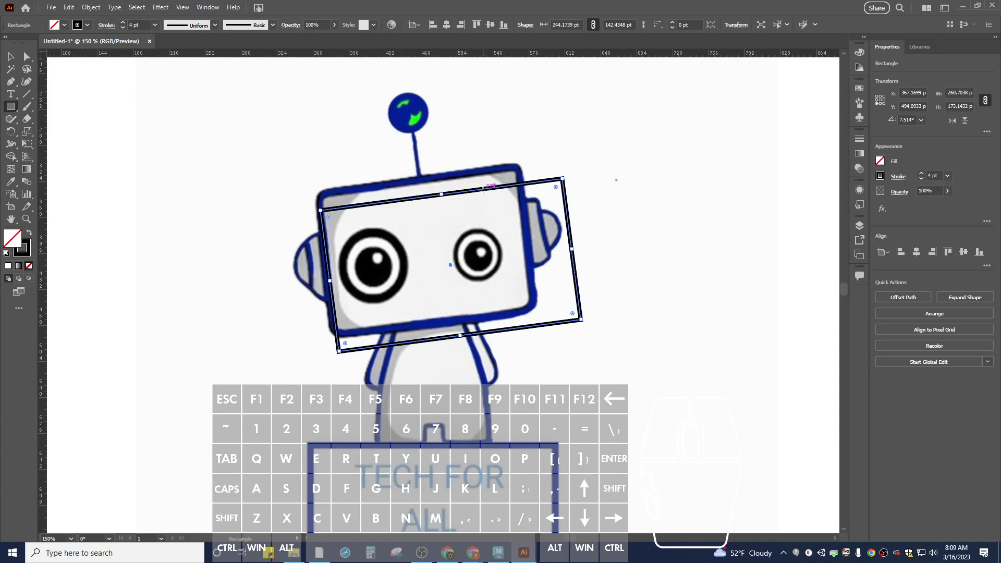
left_click_drag(459, 335, 457, 319)
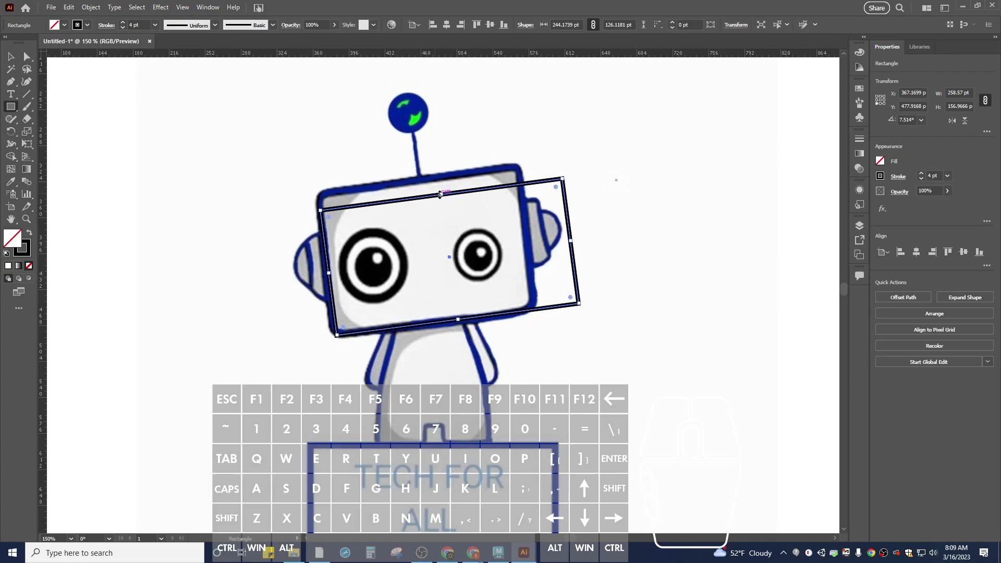
left_click_drag(440, 194, 439, 177)
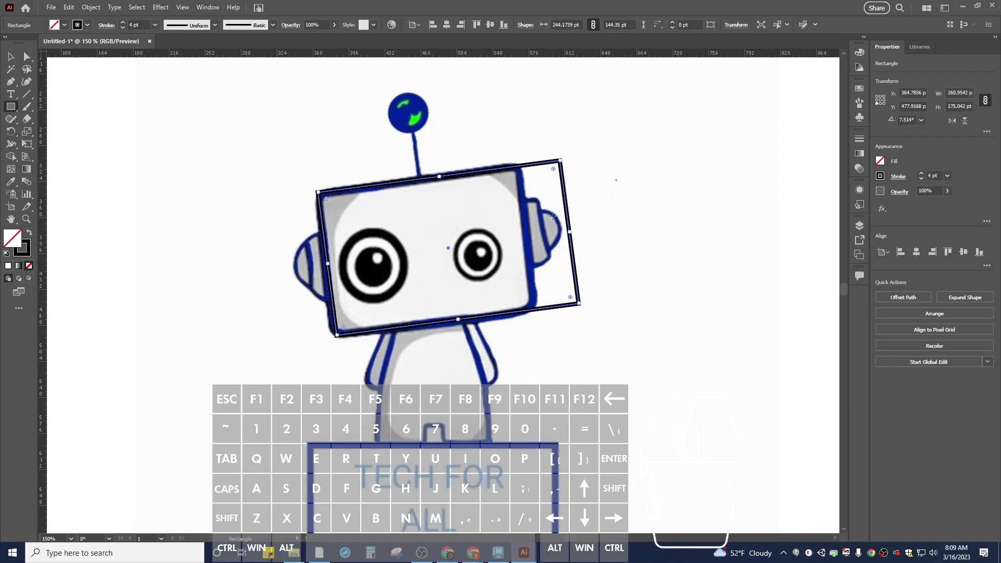
left_click_drag(572, 231, 528, 237)
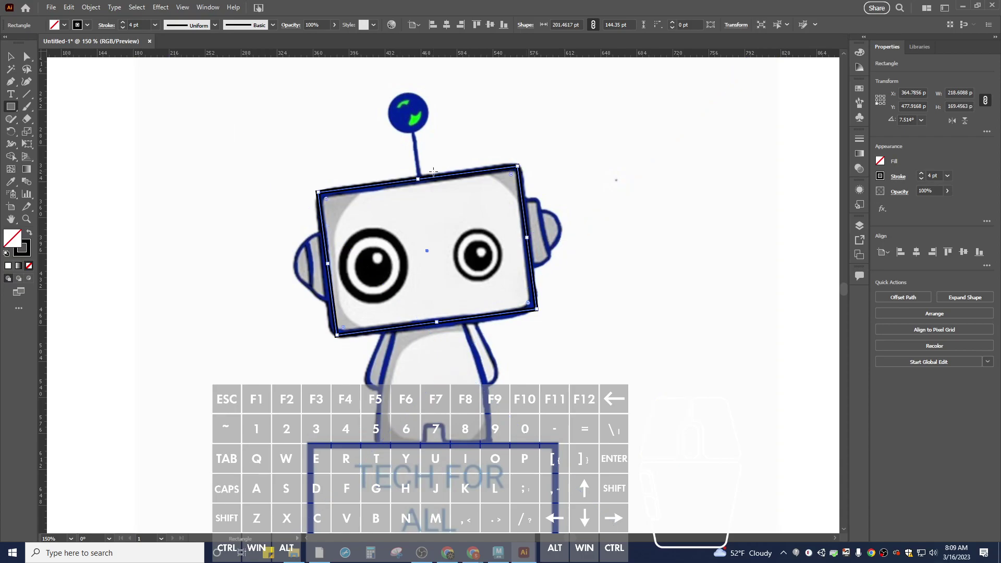
left_click_drag(418, 179, 418, 179)
Step: Round the head rectangle's corners to a radius of about 11.8 pt and color its stroke blue
mouse_move(511, 176)
left_mouse_down()
mouse_move(496, 195)
mouse_move(508, 177)
left_mouse_up()
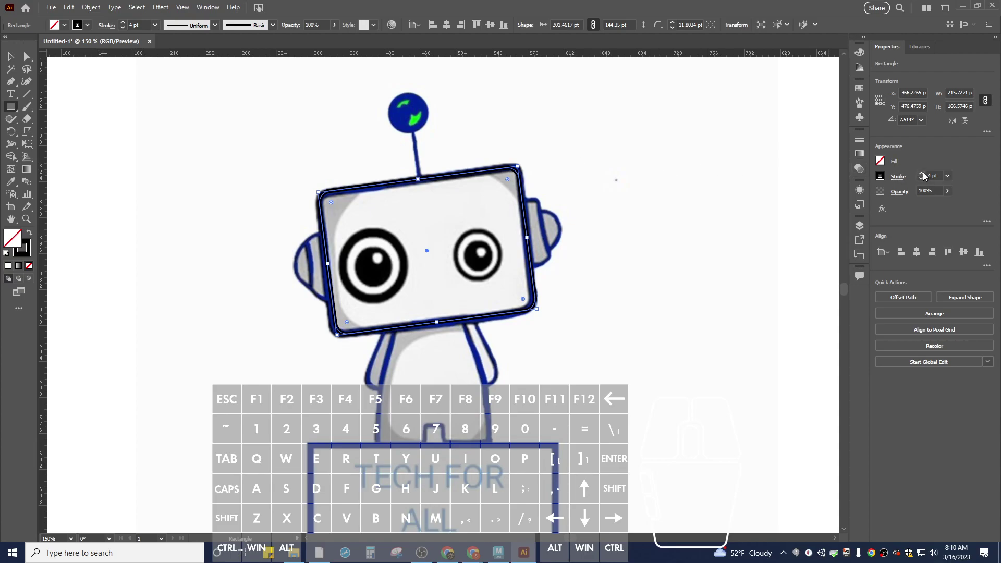
left_click(880, 177)
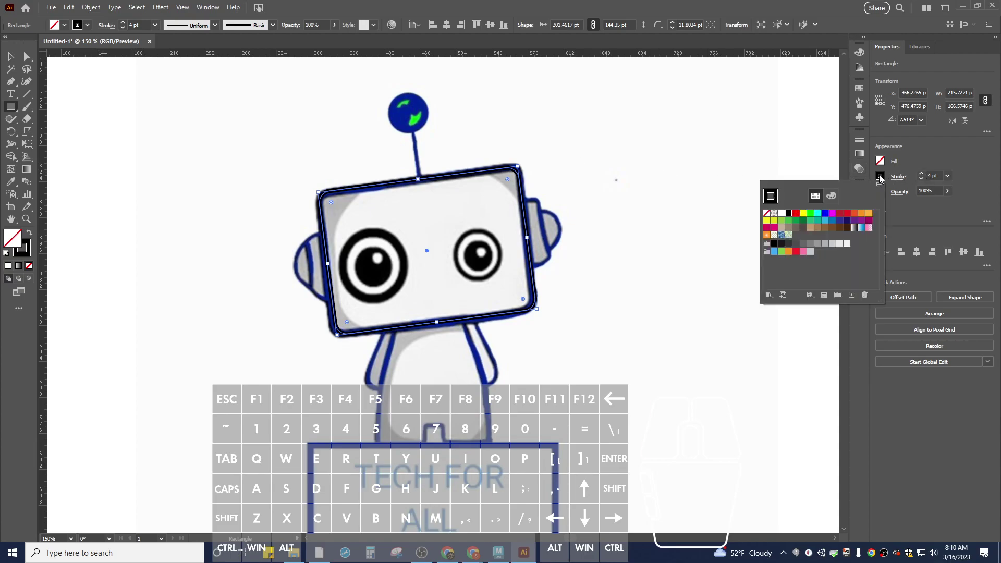
left_click(824, 214)
left_click(936, 215)
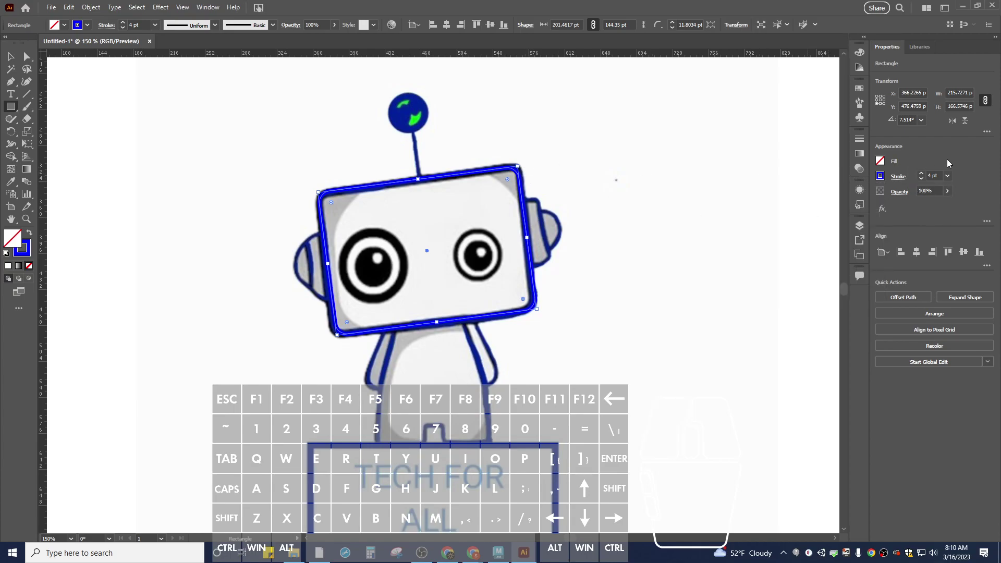
Step: Add a second stroke to the head rectangle and make it black with a 5 pt weight
left_click(899, 177)
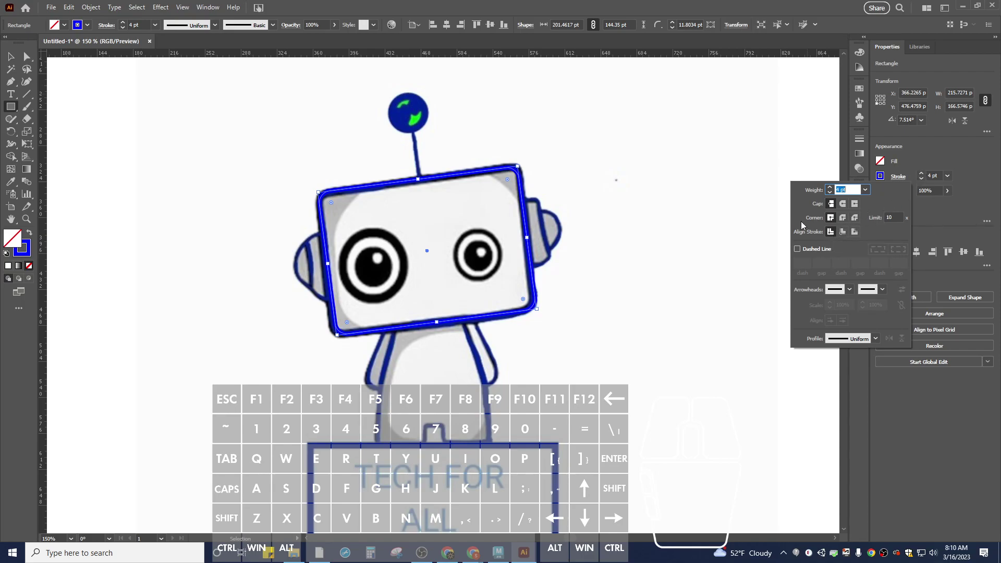
left_click(945, 156)
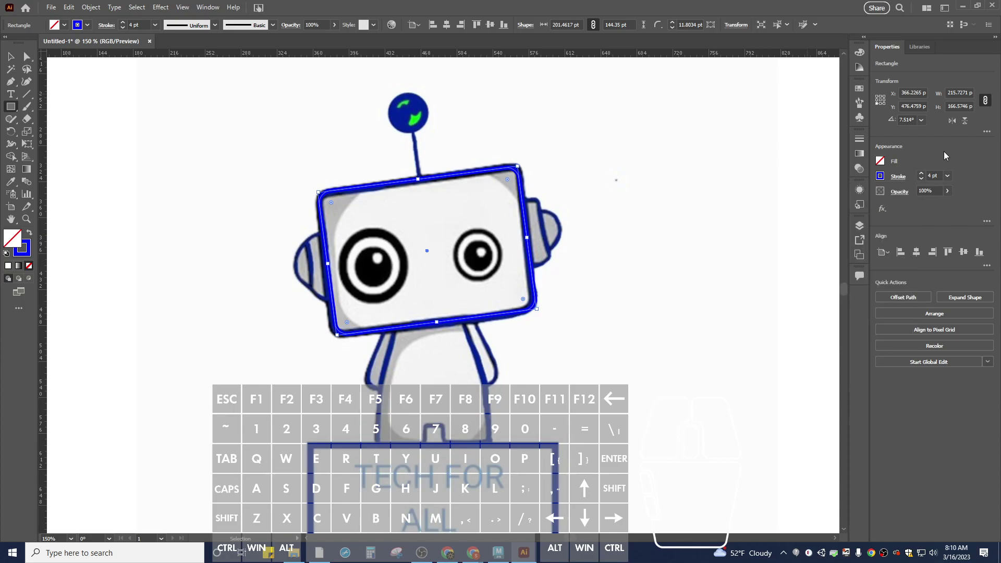
left_click(986, 222)
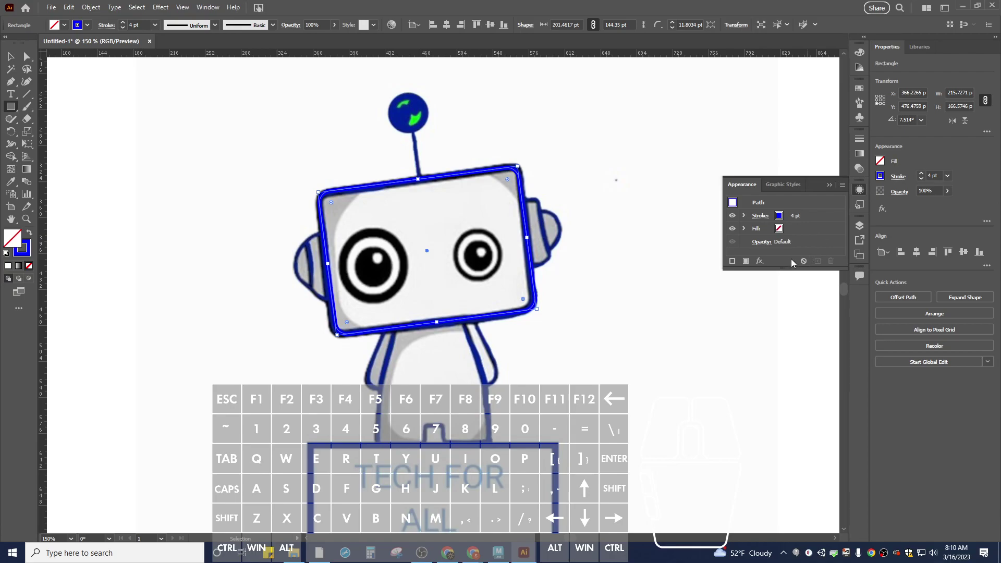
left_click(732, 261)
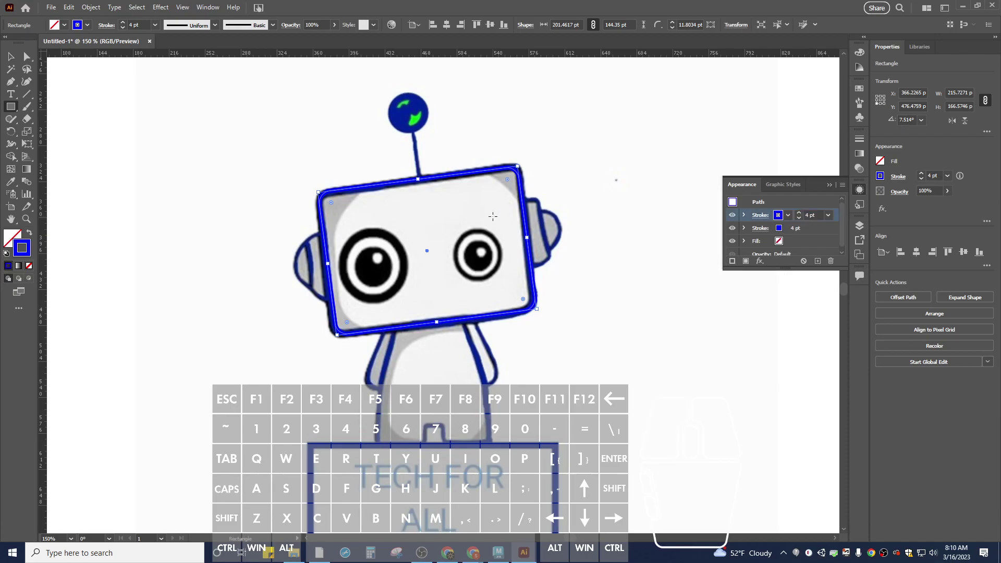
left_click(799, 213)
left_click(788, 215)
left_click(703, 233)
left_click(805, 211)
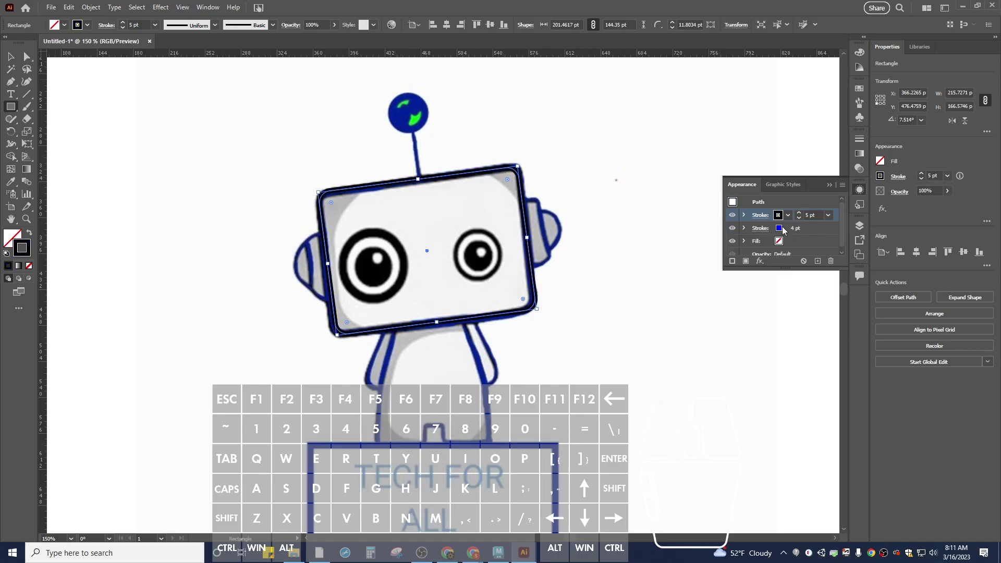
Step: Try thin weights of 0.5 pt and 1 pt for the black stroke
left_click(799, 218)
left_click(798, 218)
left_click(798, 217)
left_click(799, 217)
left_click(799, 218)
left_click(797, 218)
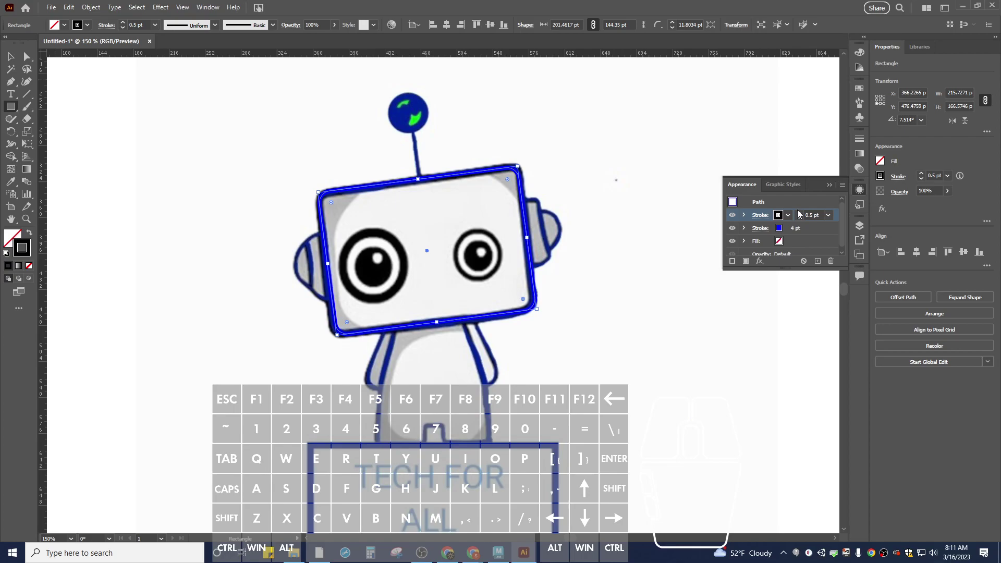
left_click(799, 213)
left_click(799, 213)
scroll(440, 209, "up", 2)
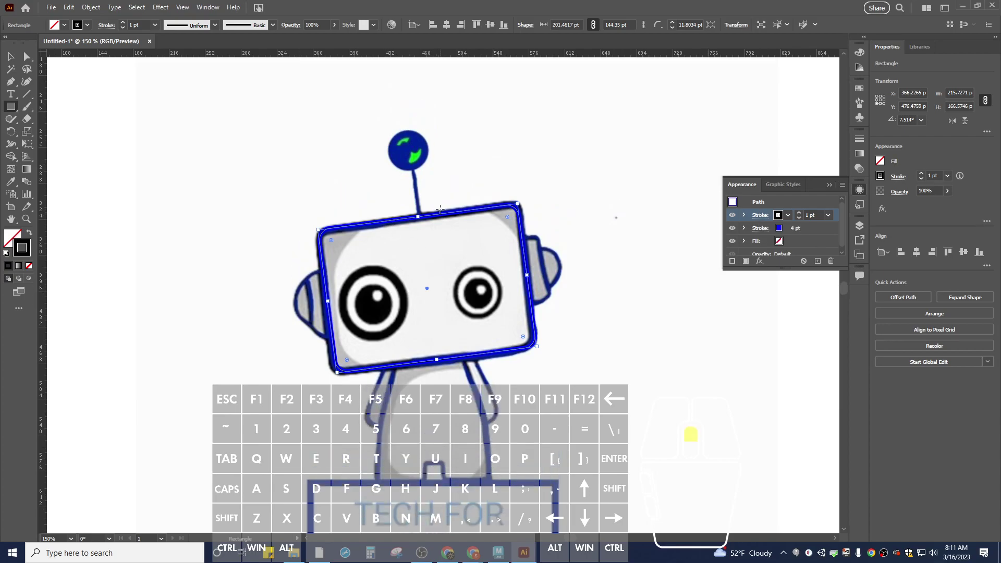
Step: Try a heavy 18 pt weight for the black stroke
left_click(798, 213)
left_click(798, 213)
left_click(799, 213)
left_click(798, 213)
left_click(798, 213)
left_click(799, 213)
left_click(798, 213)
left_click(799, 213)
left_click(799, 213)
left_click(799, 213)
left_click(798, 213)
left_click(799, 212)
left_click(798, 213)
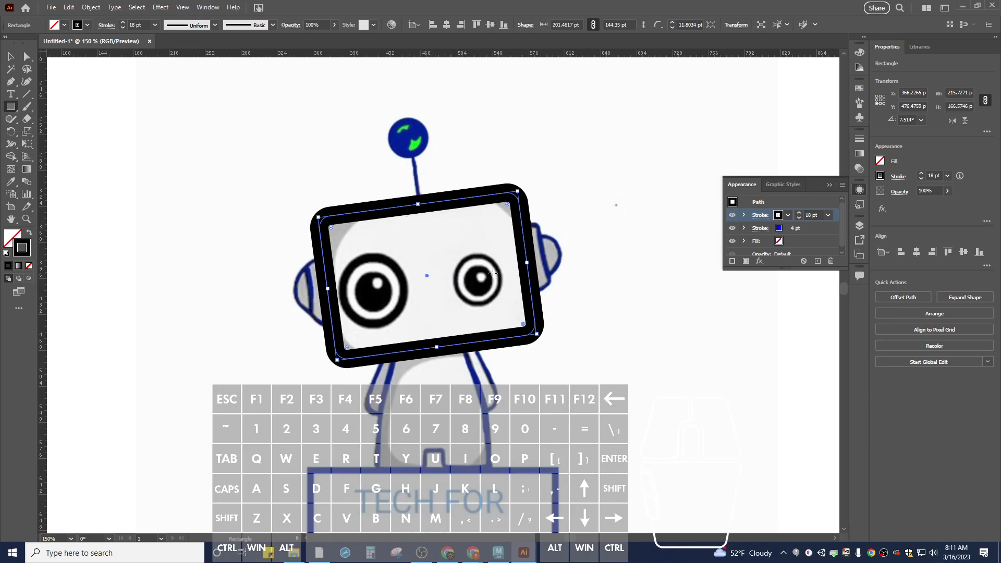
Step: Set the black stroke's weight to 6 pt and place it beneath the blue 4 pt stroke
left_click(799, 218)
left_click(799, 218)
left_click(799, 218)
left_click(799, 219)
left_click(799, 219)
left_click(799, 218)
left_click(799, 218)
left_click(799, 219)
left_click(800, 219)
left_click(799, 219)
left_click_drag(808, 231, 803, 214)
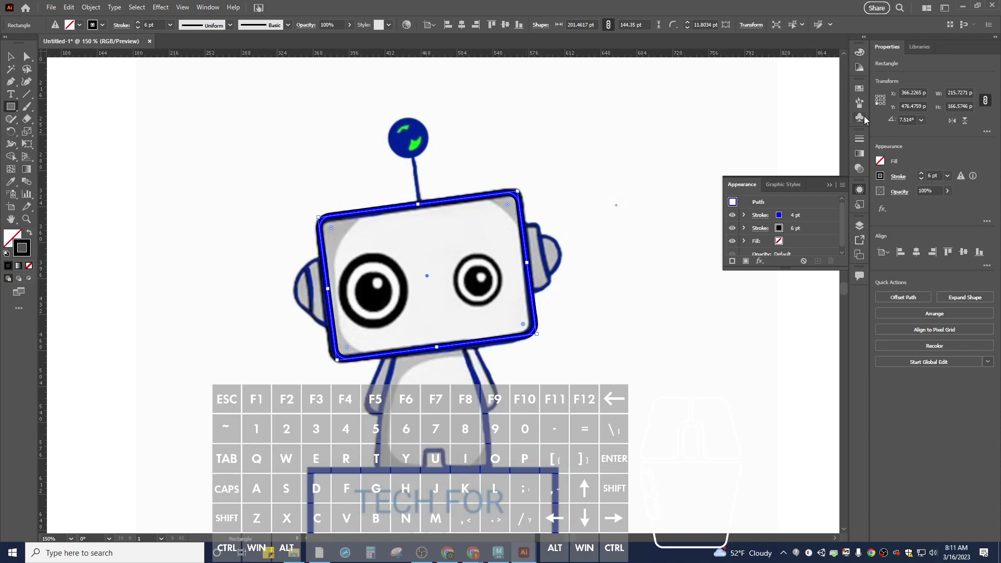
Step: Expand the collapsed panel dock and the contents of Layer 1, and highlight the rectangle's entry
left_click(863, 37)
left_click(863, 37)
left_click(864, 37)
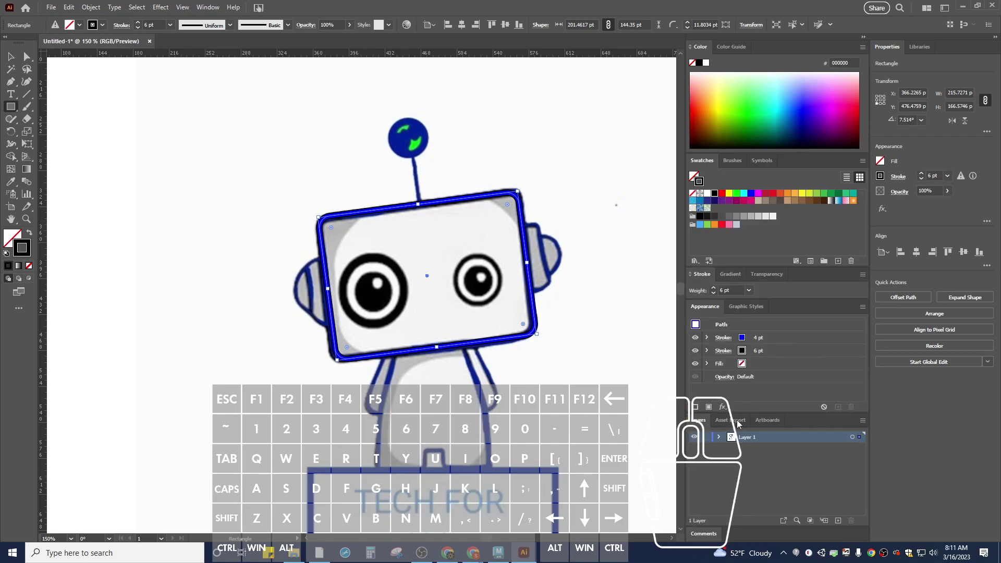
left_click(721, 437)
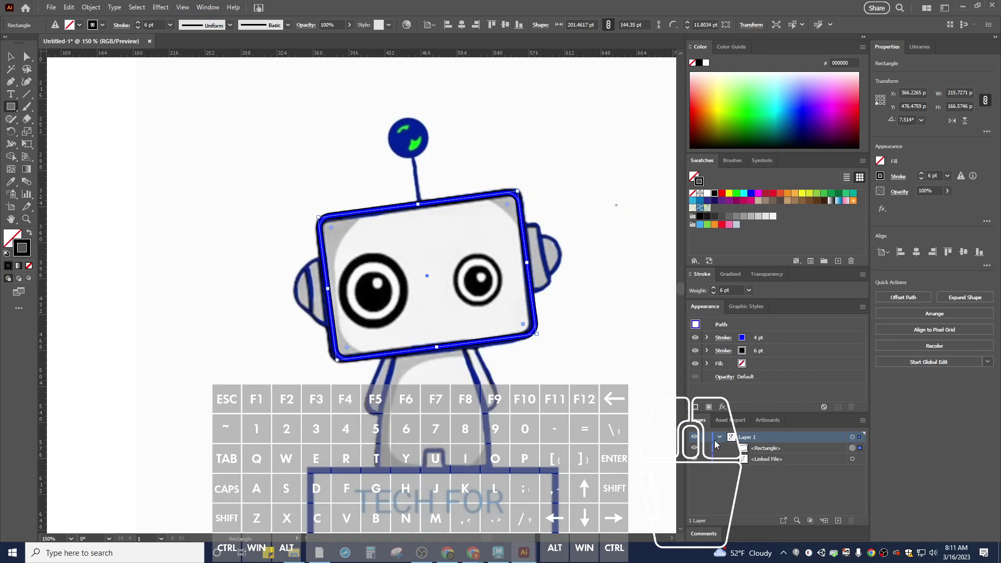
left_click(765, 449)
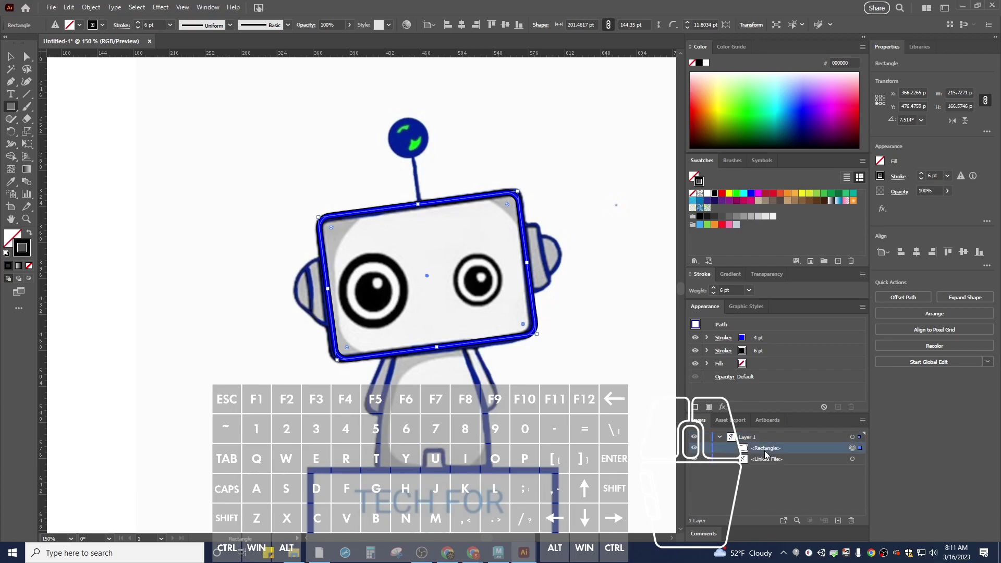
left_click(784, 461)
left_click(768, 450)
Step: Hide the linked logo image so only the traced head rectangle is visible
left_click(695, 461)
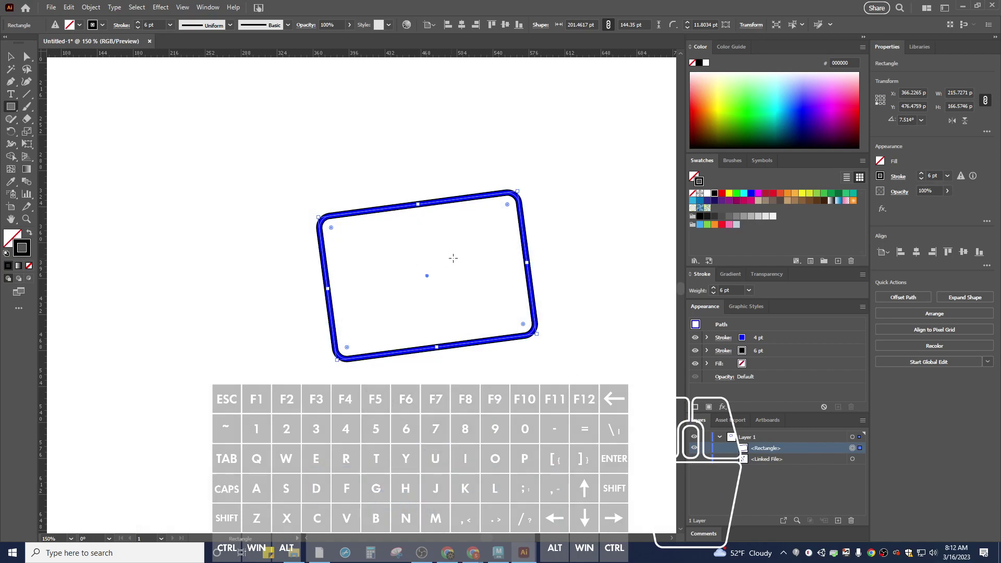
scroll(379, 251, "up", 2)
key("ctrl")
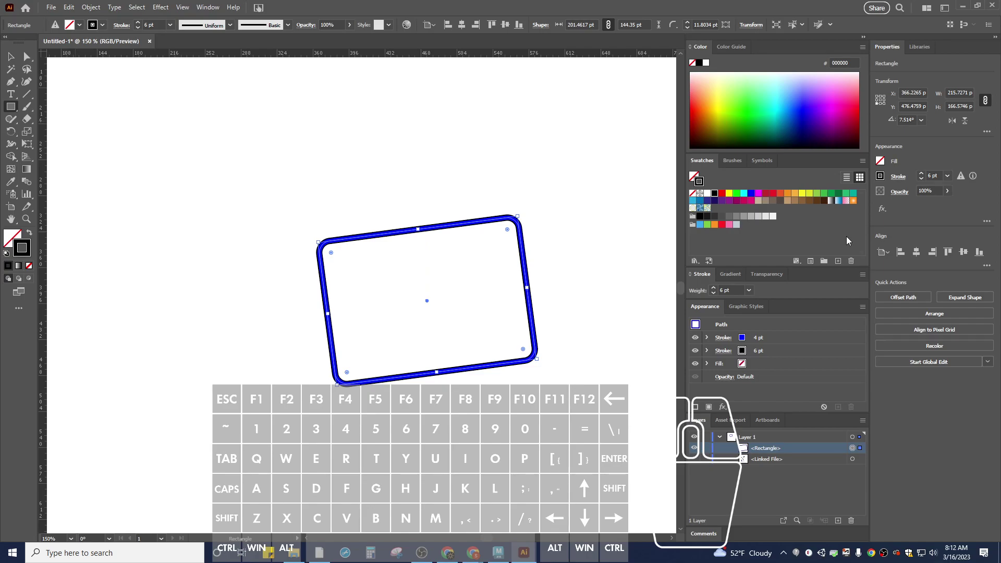
Step: Try aligning the black stroke to the outside of the path, and restore its center alignment
left_click(896, 177)
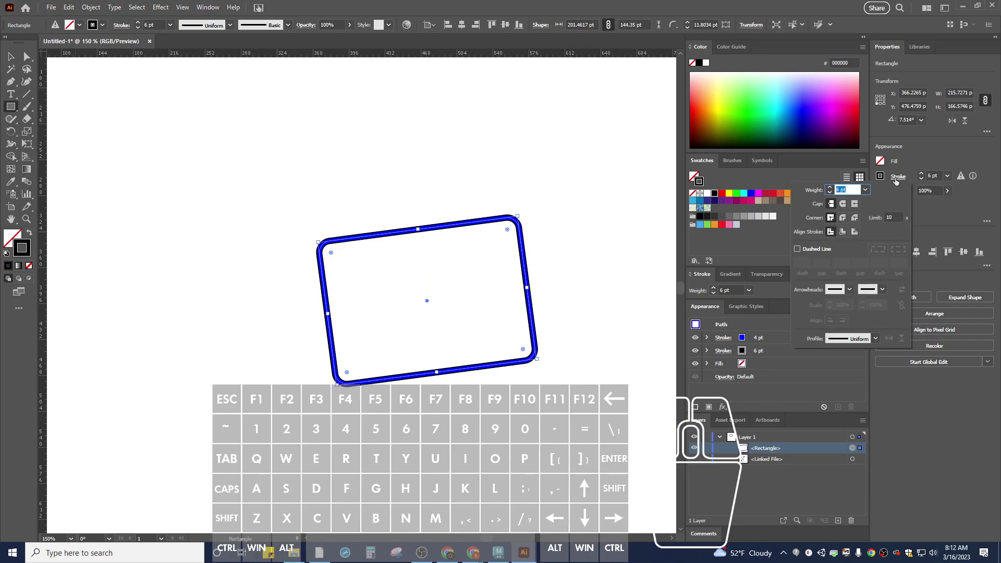
left_click(855, 233)
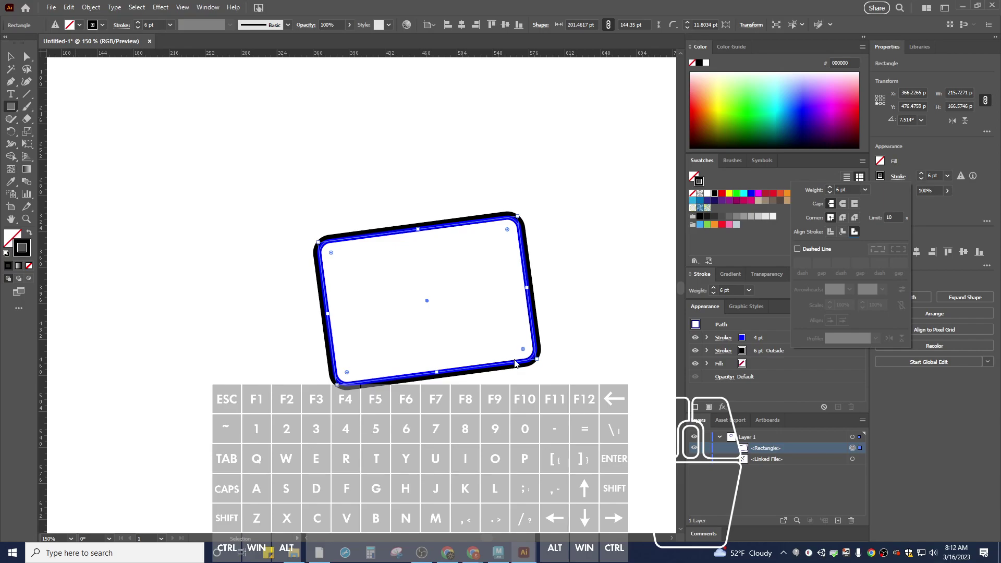
left_click(900, 392)
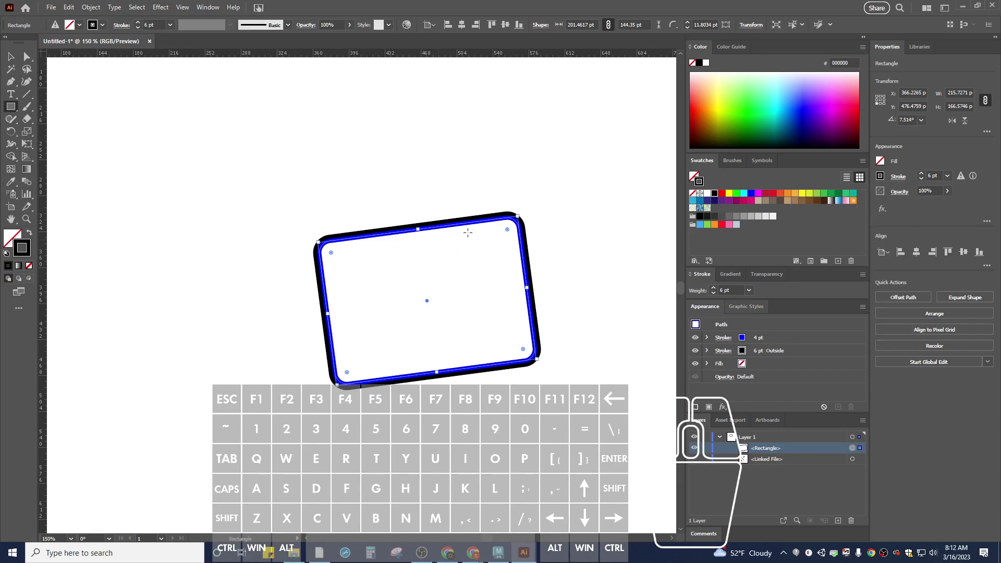
left_click(898, 178)
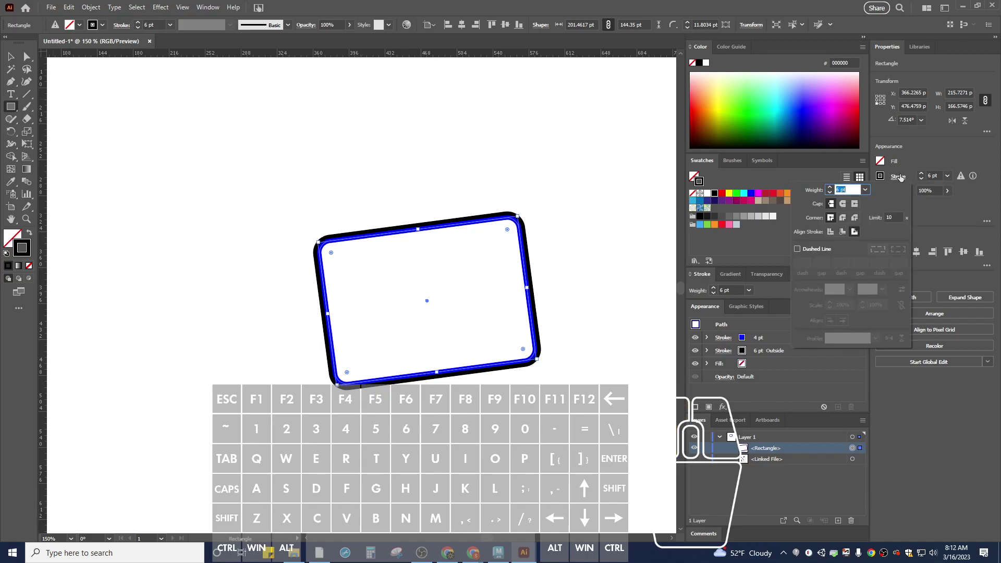
left_click(831, 231)
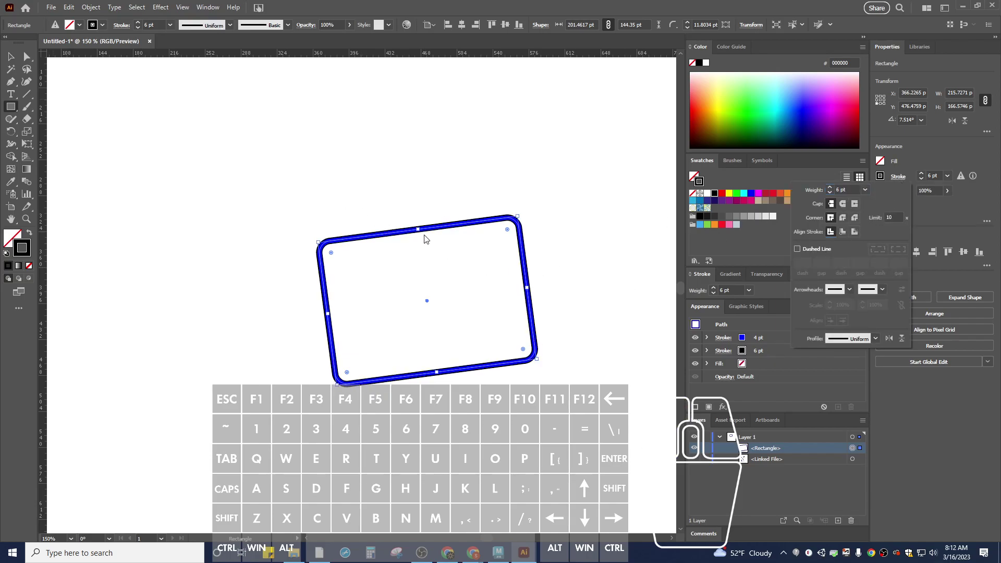
left_click(939, 216)
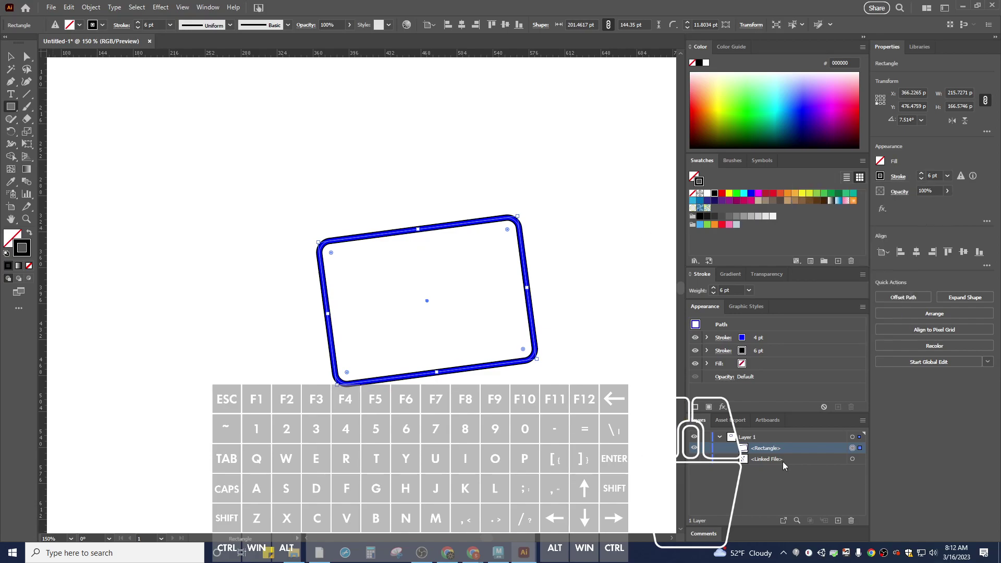
Step: Show the linked logo image again, and hide and reshow the head rectangle to compare it with the draft
left_click(694, 460)
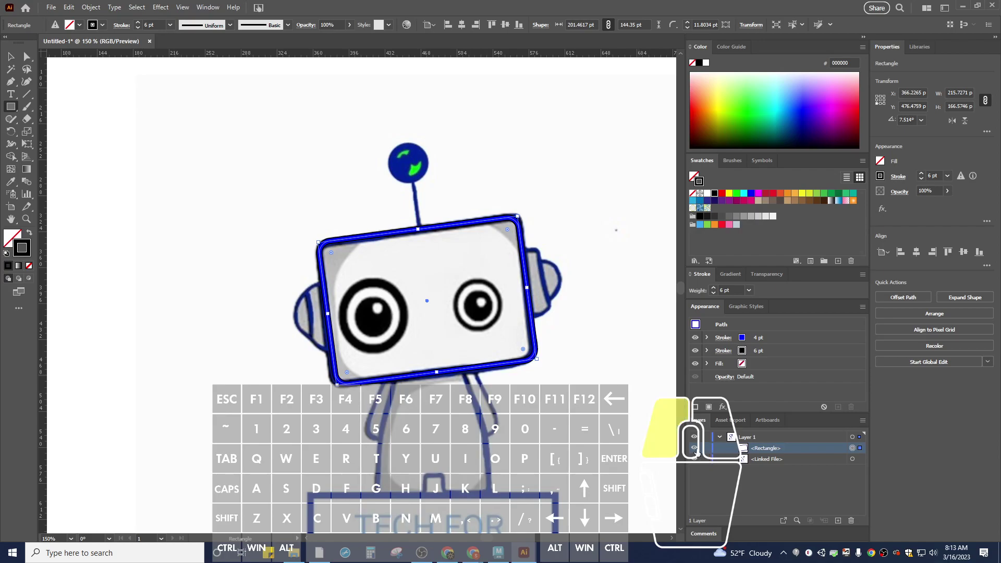
left_click(694, 449)
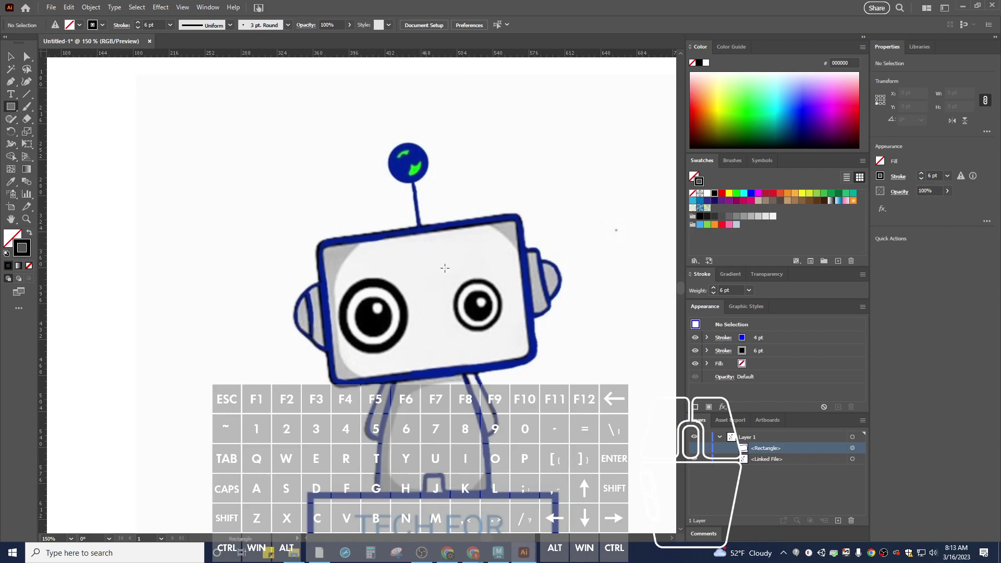
left_click(776, 448)
left_click(696, 448)
right_click(765, 449)
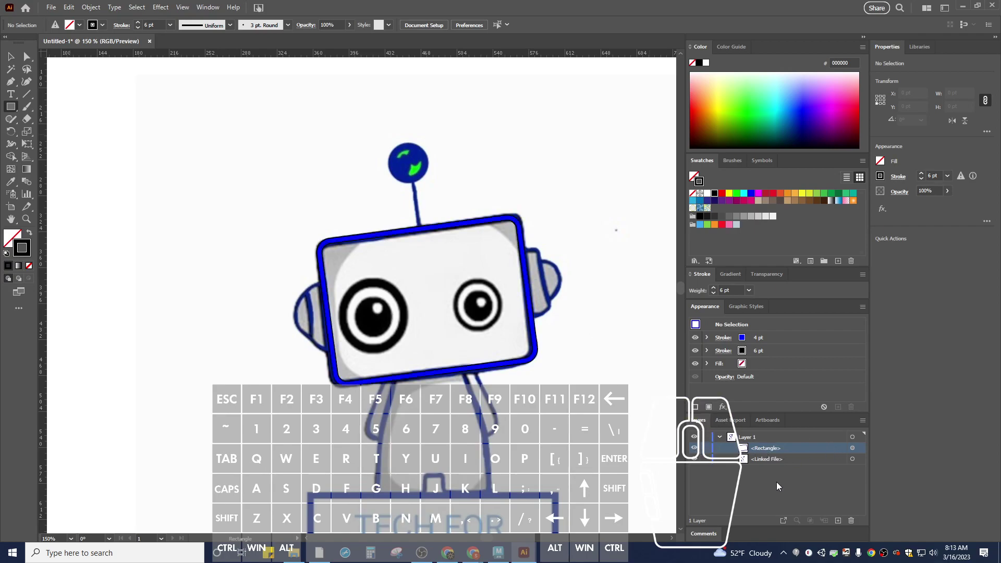
Step: Copy the traced head rectangle and paste a duplicate in the same place
left_click(774, 488)
left_click(770, 449)
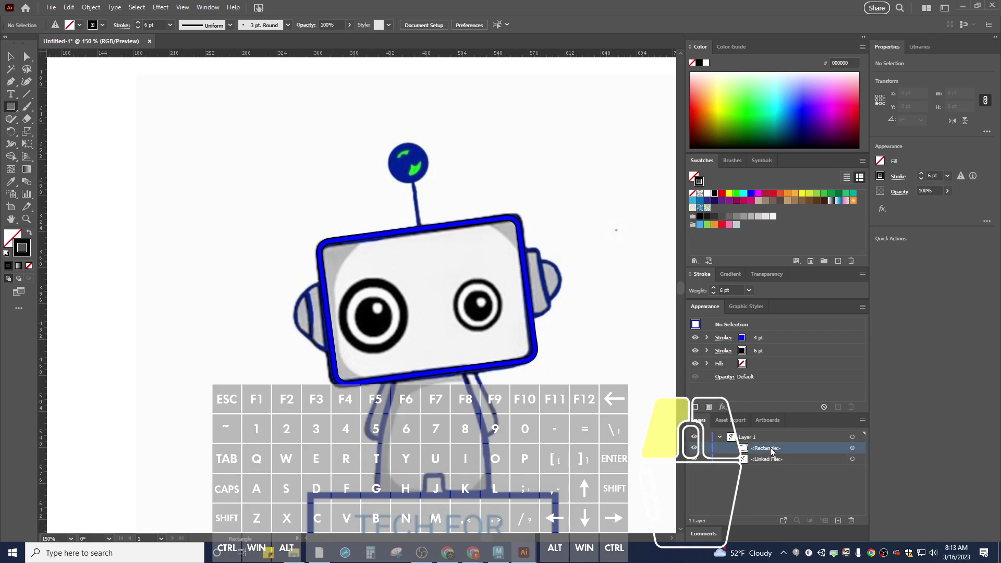
left_click(69, 8)
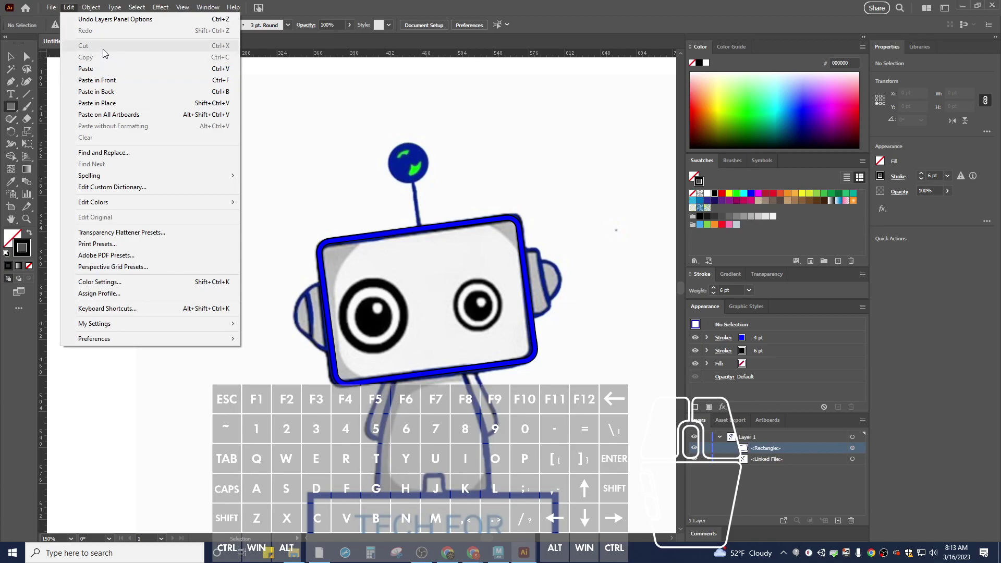
left_click(852, 448)
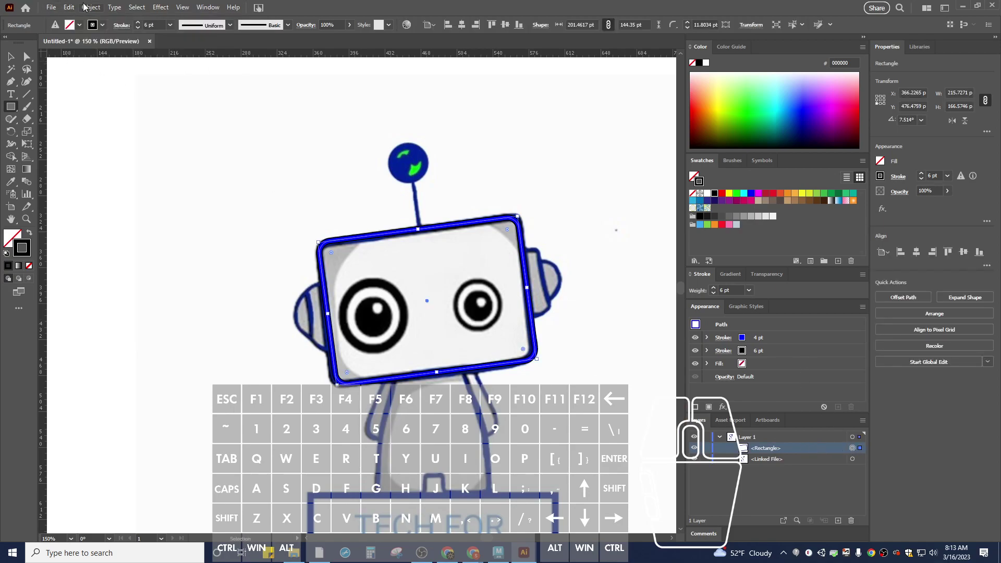
left_click(67, 7)
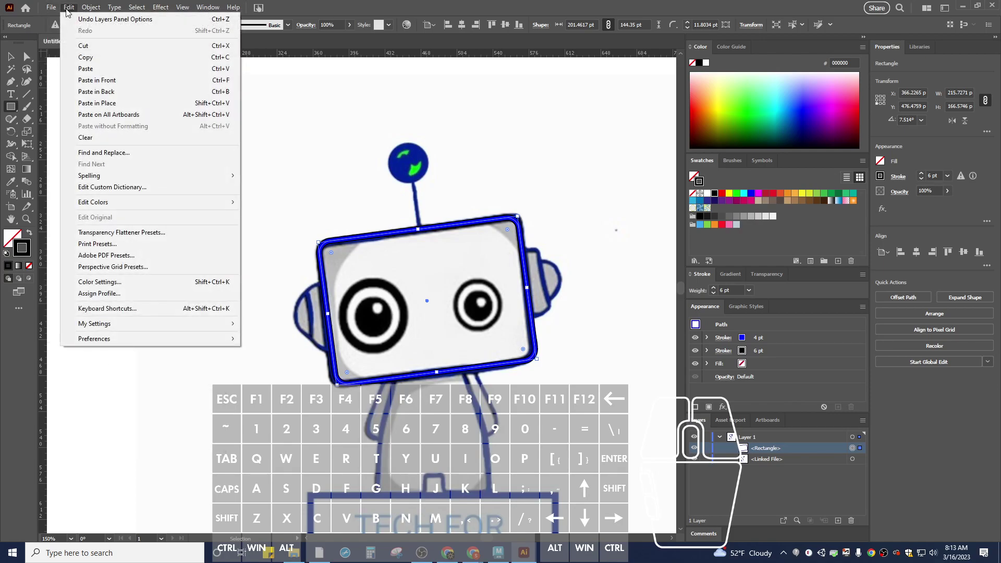
left_click(82, 57)
left_click(69, 7)
left_click(120, 104)
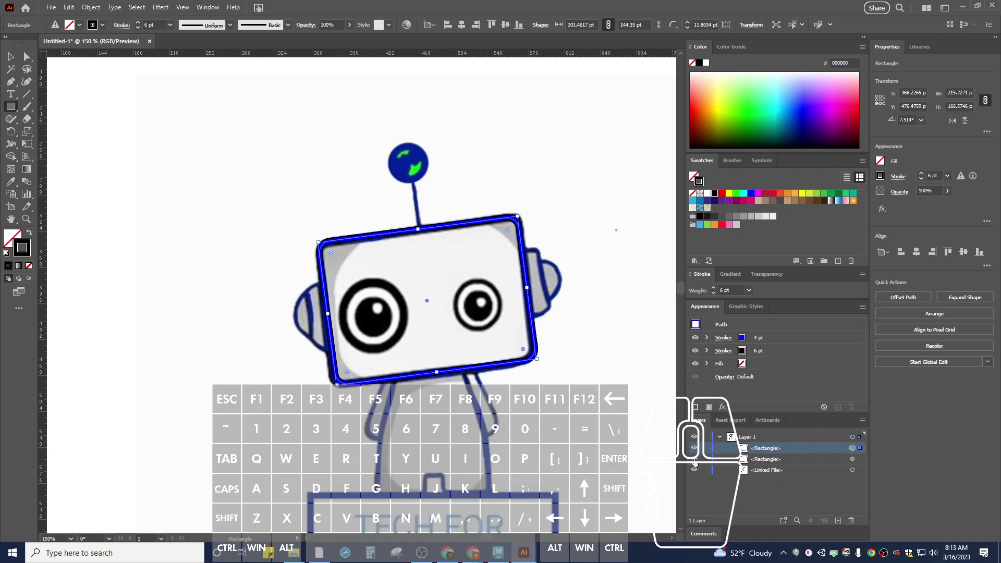
Step: Hide the original head rectangle and resize the duplicate into a tilted bar about 230 × 69 pt spanning the inner ear pieces
left_click(776, 458)
left_click(777, 448)
left_click_drag(418, 228, 422, 265)
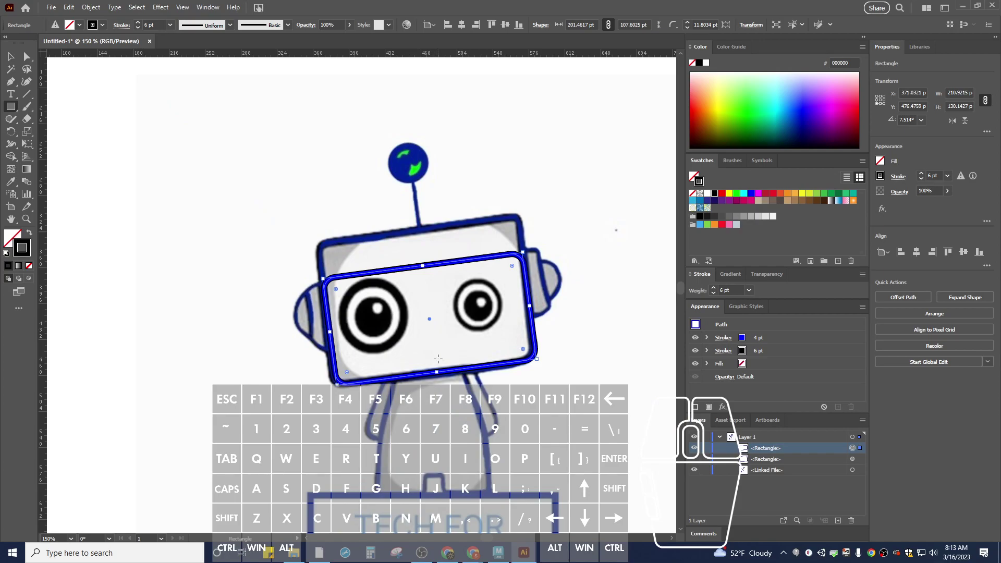
left_click_drag(438, 372, 438, 335)
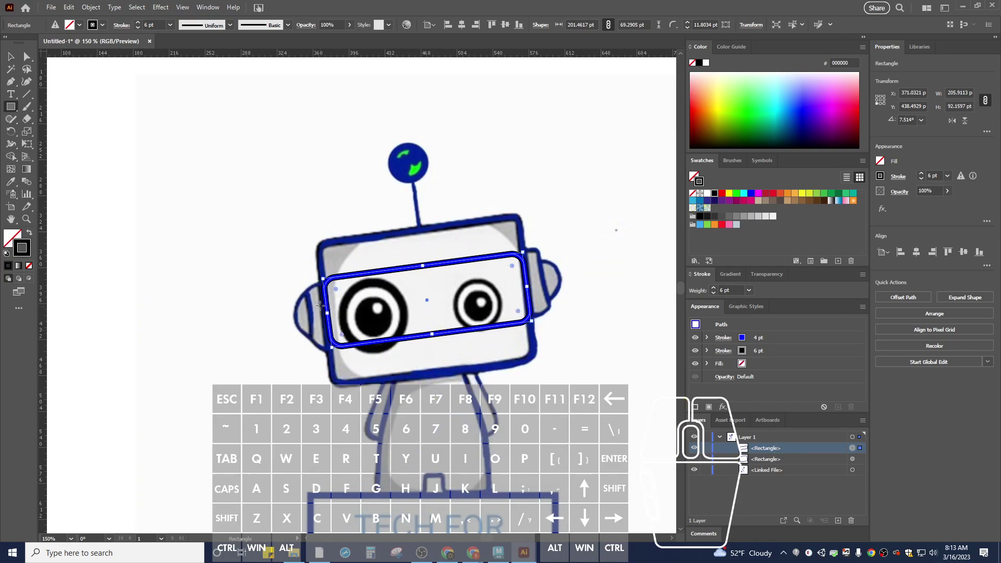
left_click_drag(328, 312, 312, 315)
left_click_drag(527, 287, 541, 285)
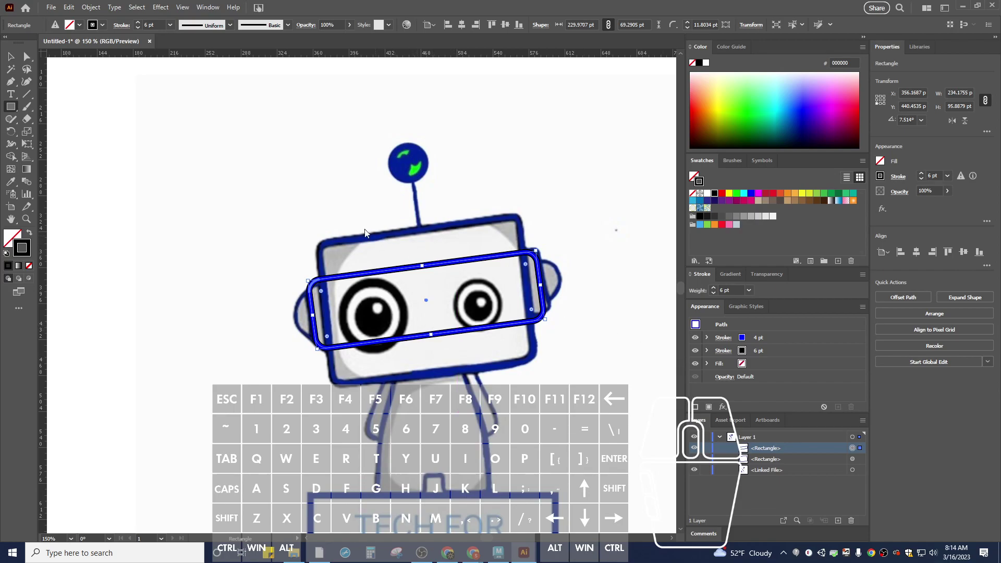
Step: Paste another copy of the head rectangle in place, and hide the inner ear bar
left_click(69, 10)
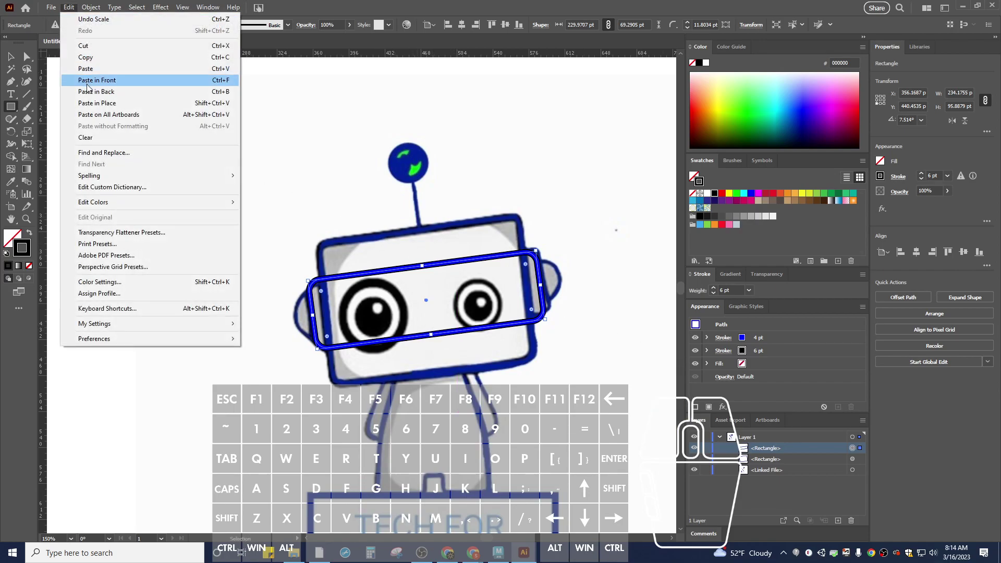
left_click(91, 103)
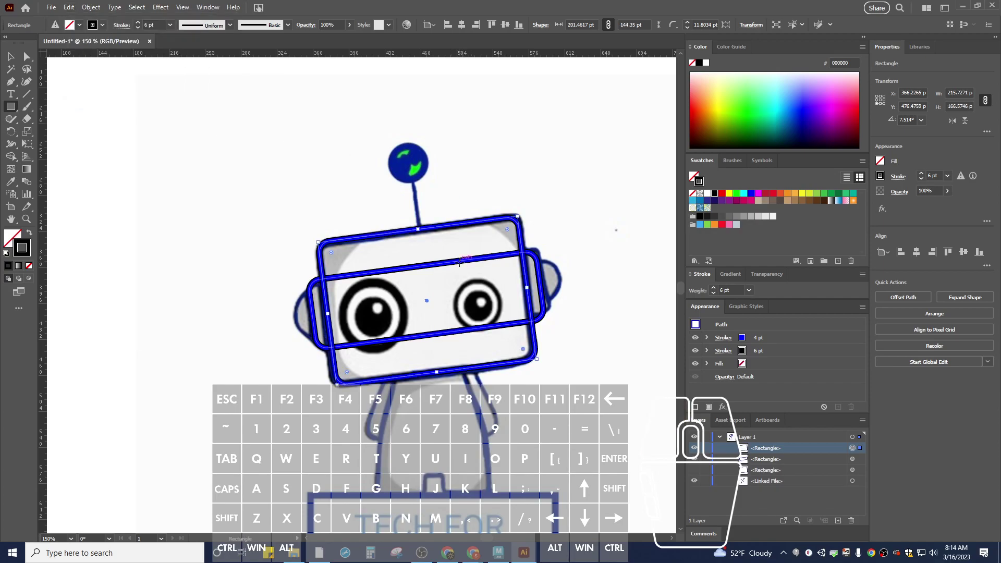
left_click(694, 459)
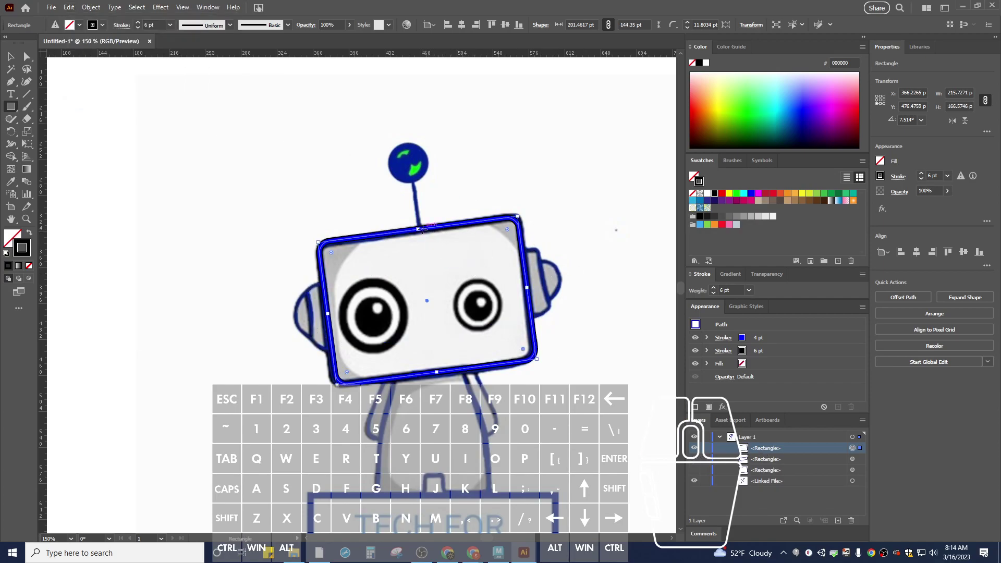
Step: Resize the new copy to about 263 × 50 pt spanning the outer ears, and fully round its ends with a corner radius of about 25 pt
left_click_drag(418, 230, 420, 271)
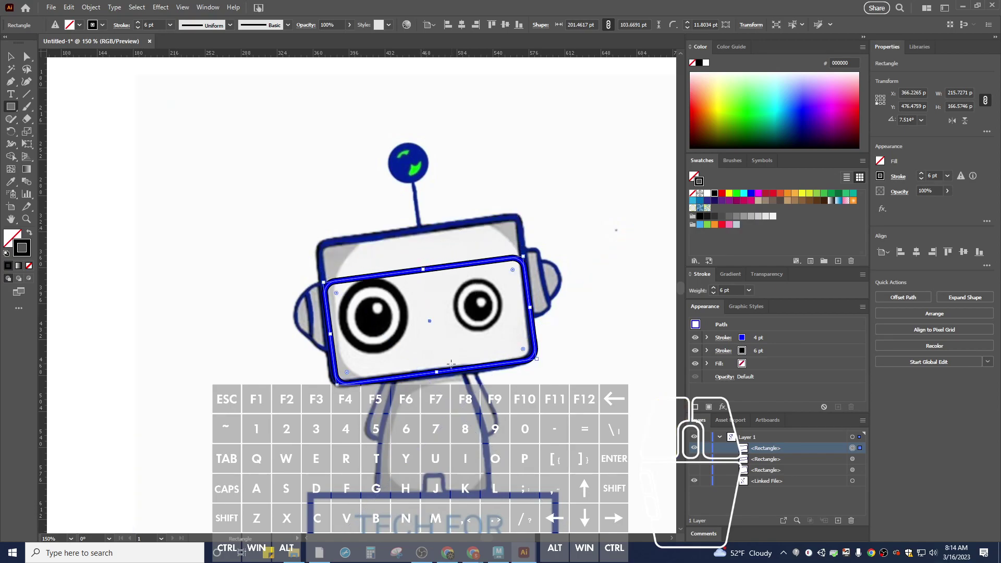
left_click_drag(434, 371, 429, 319)
left_click_drag(325, 309, 297, 307)
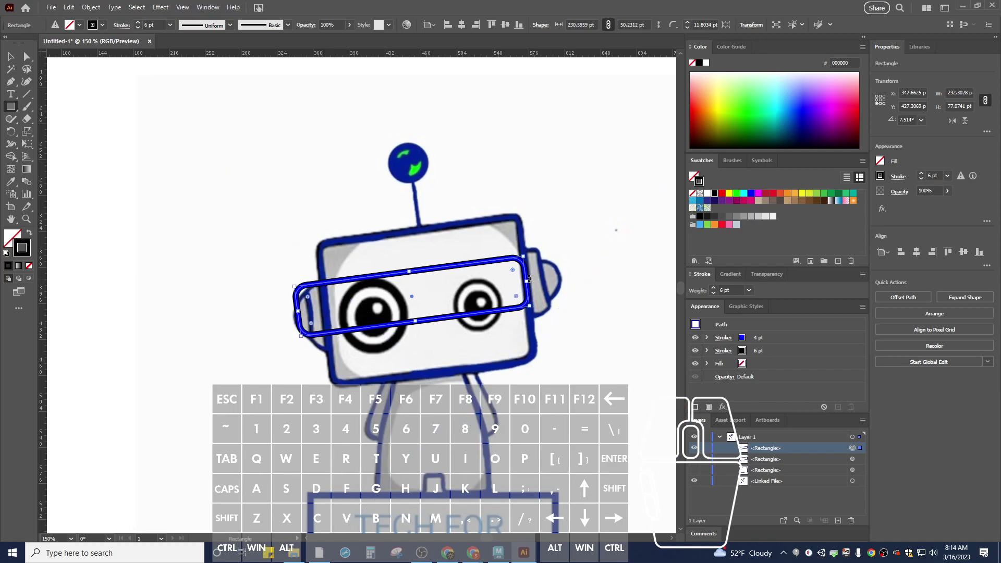
left_click_drag(526, 280, 558, 278)
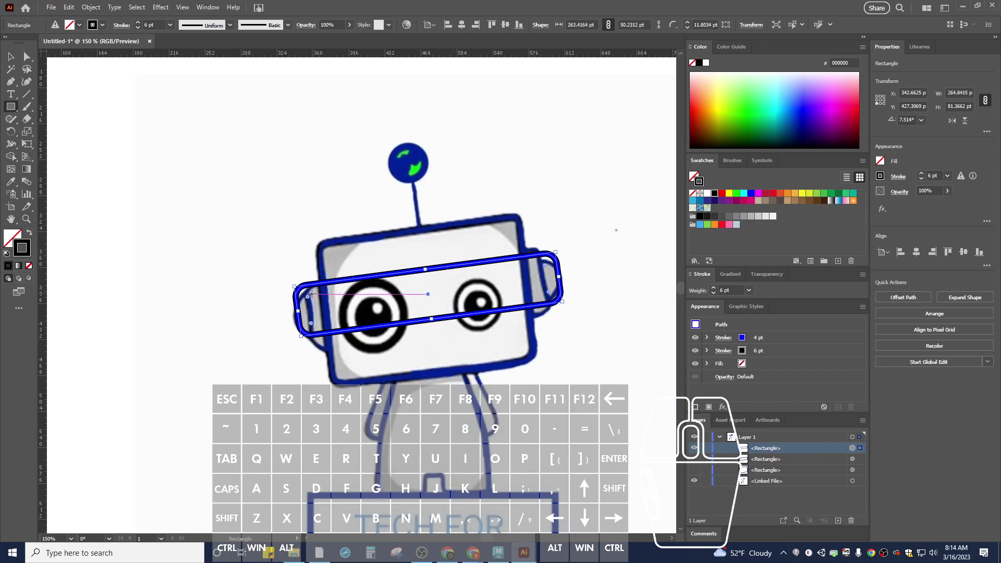
left_click_drag(308, 297, 334, 312)
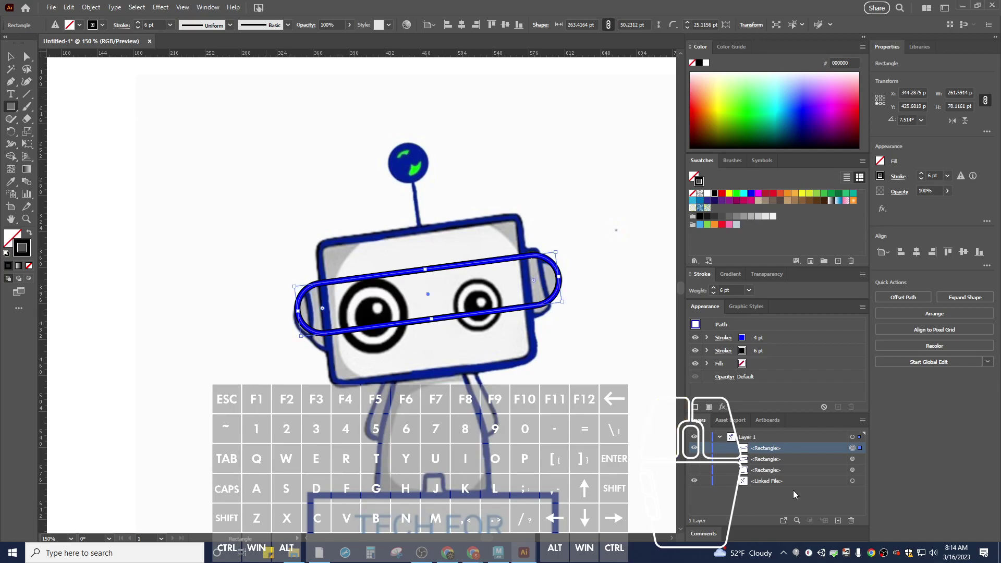
Step: Show the hidden inner ear bar and head rectangle again, and move the head rectangle to the front of the stacking order
left_click(696, 461)
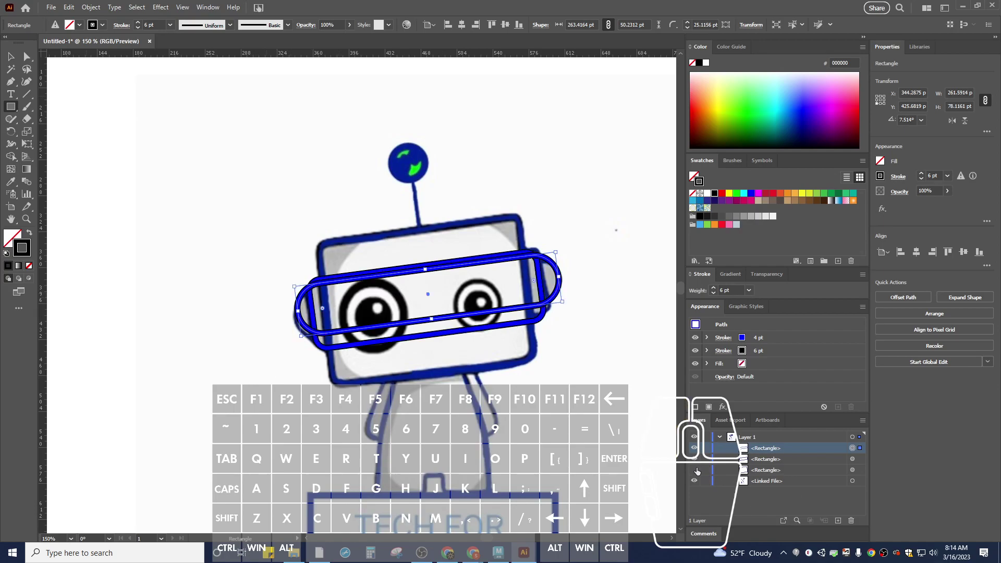
left_click(695, 469)
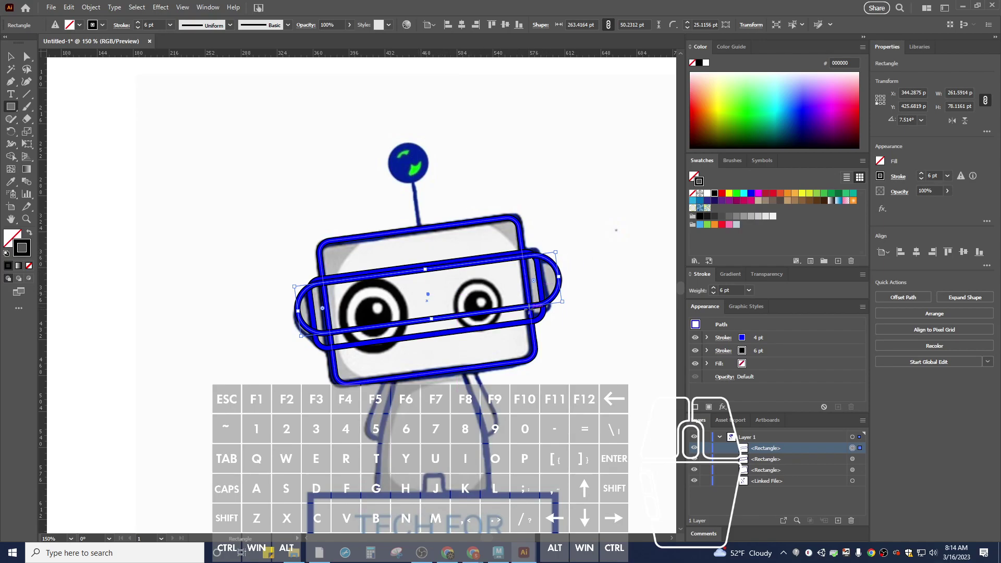
left_click_drag(771, 473, 770, 442)
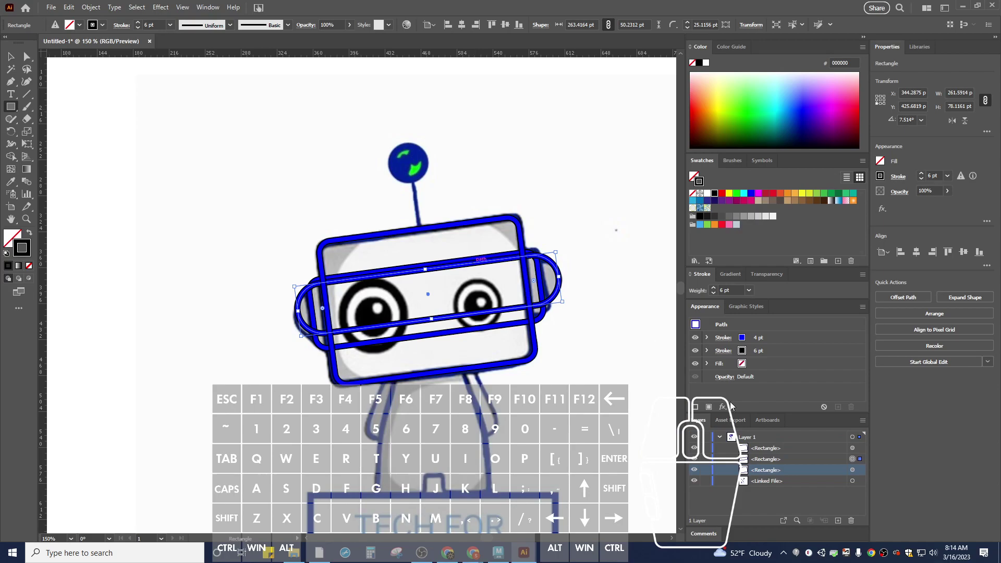
Step: Try a white fill on the rounded outer ear bar, and undo it
left_click(879, 163)
left_click(781, 198)
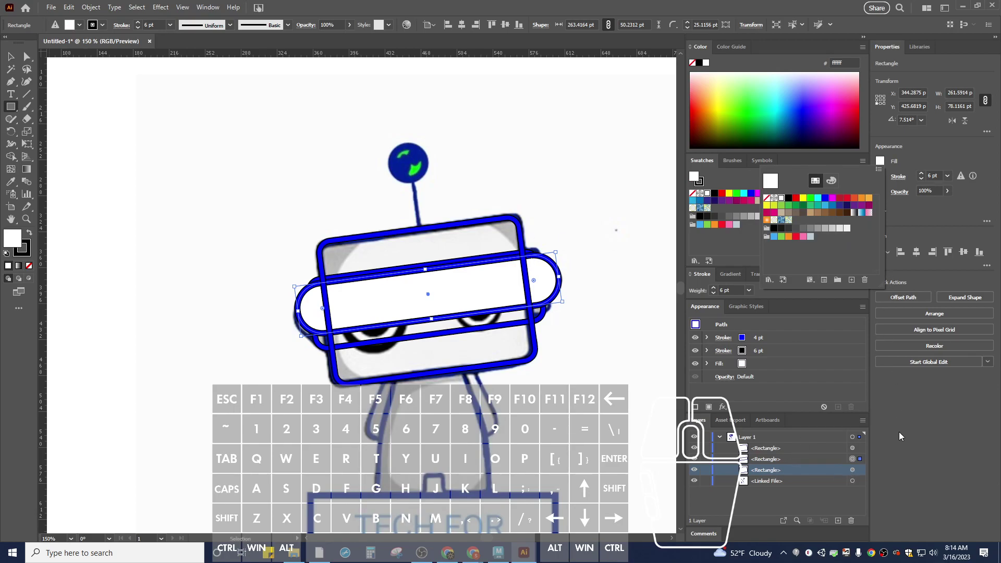
key("ctrl+z")
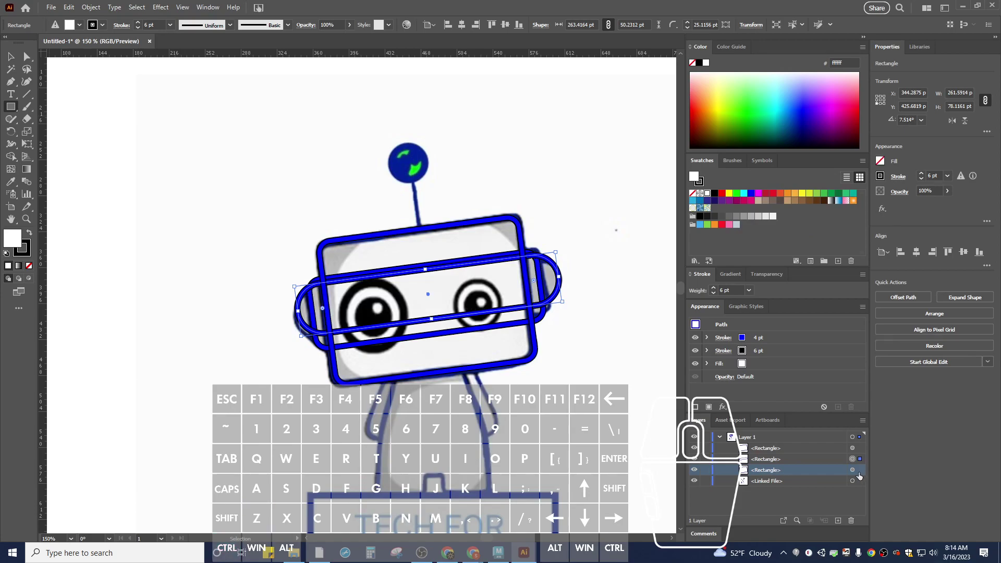
Step: Fill the inner ear bar and the rounded outer ear bar with white
left_click(852, 470)
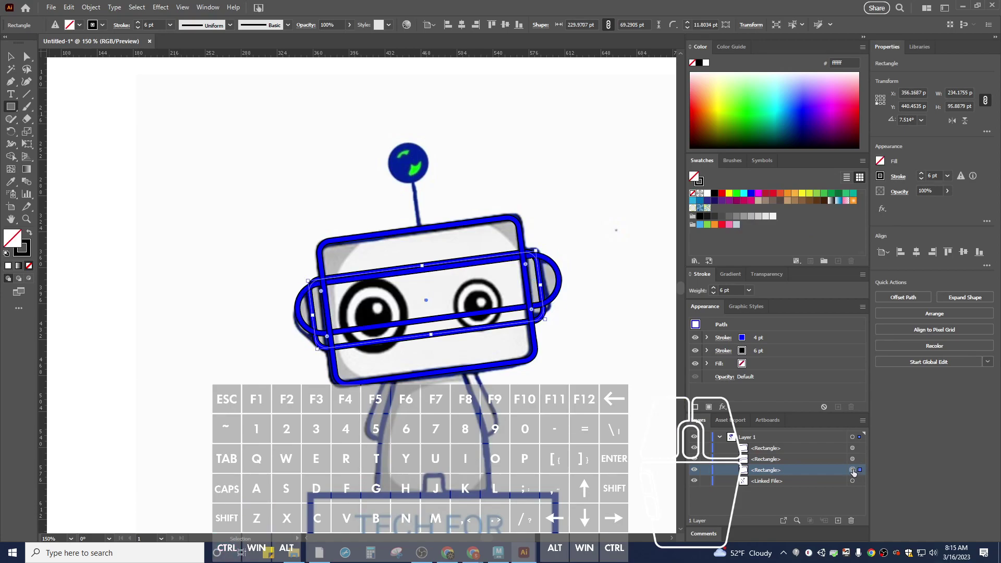
left_click(881, 161)
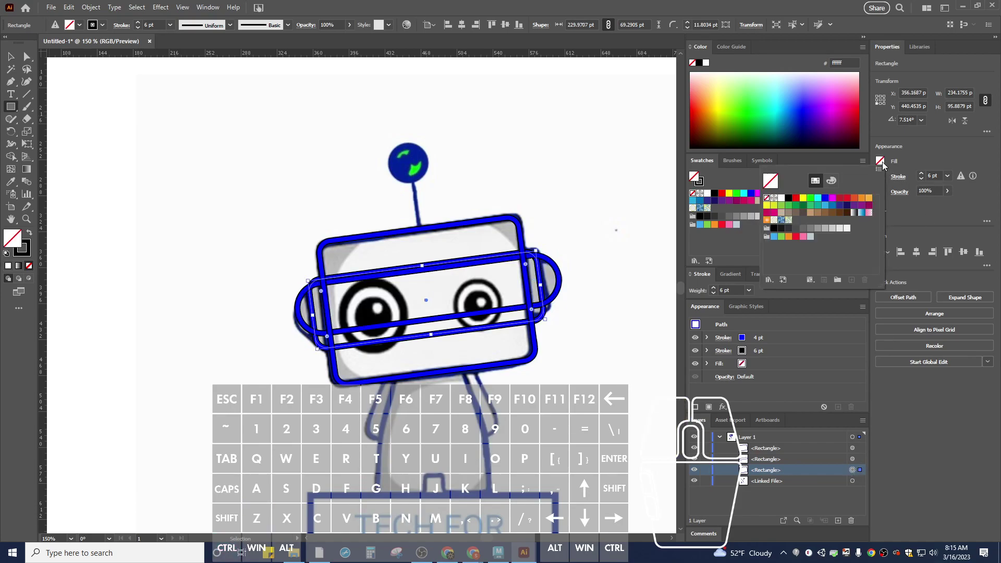
left_click(781, 198)
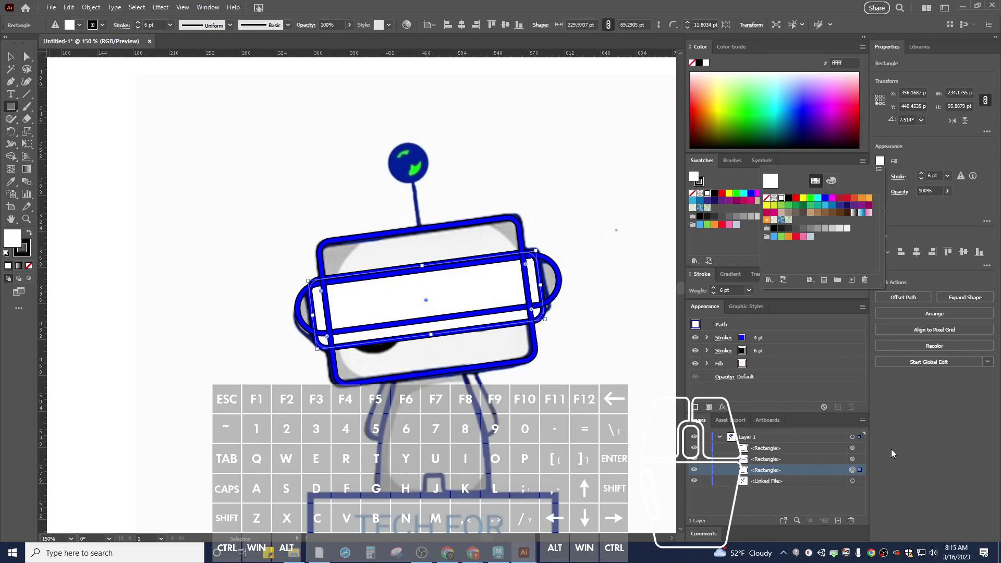
left_click(931, 448)
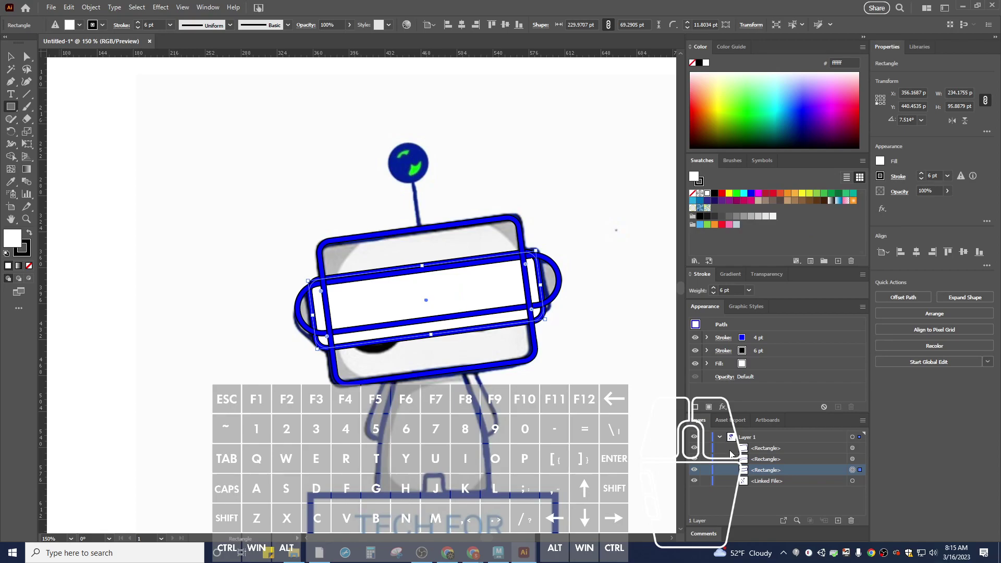
left_click(852, 459)
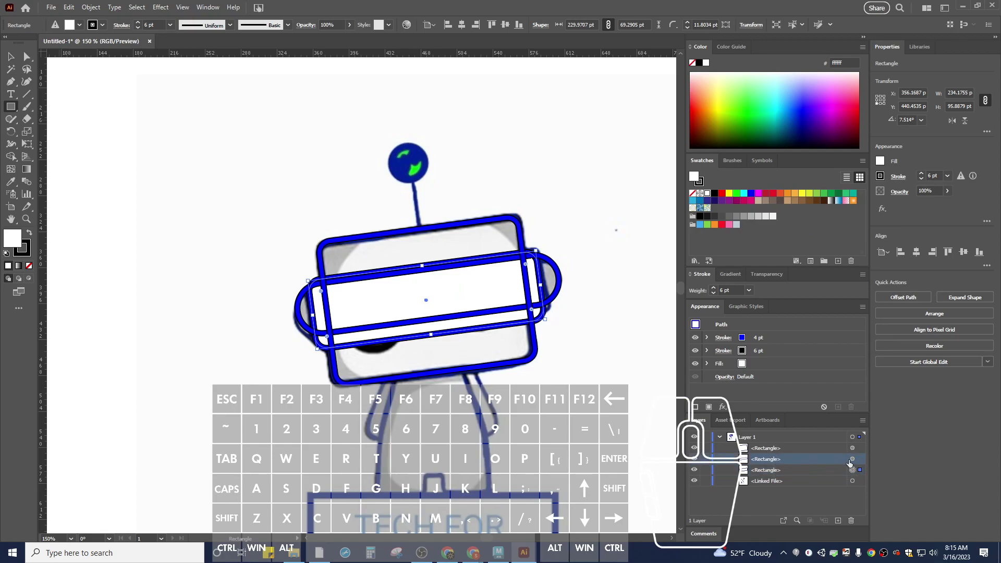
left_click(879, 161)
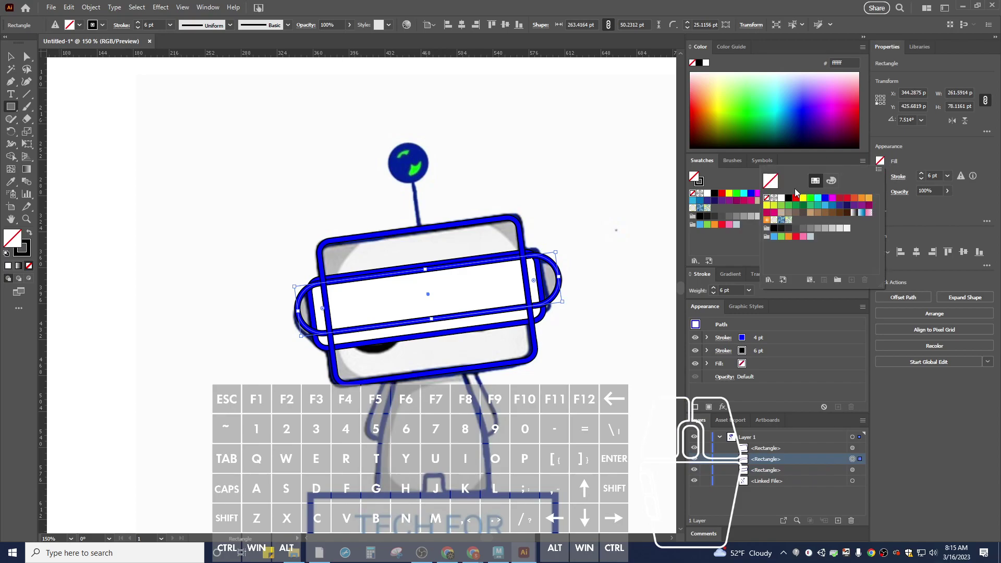
left_click(782, 203)
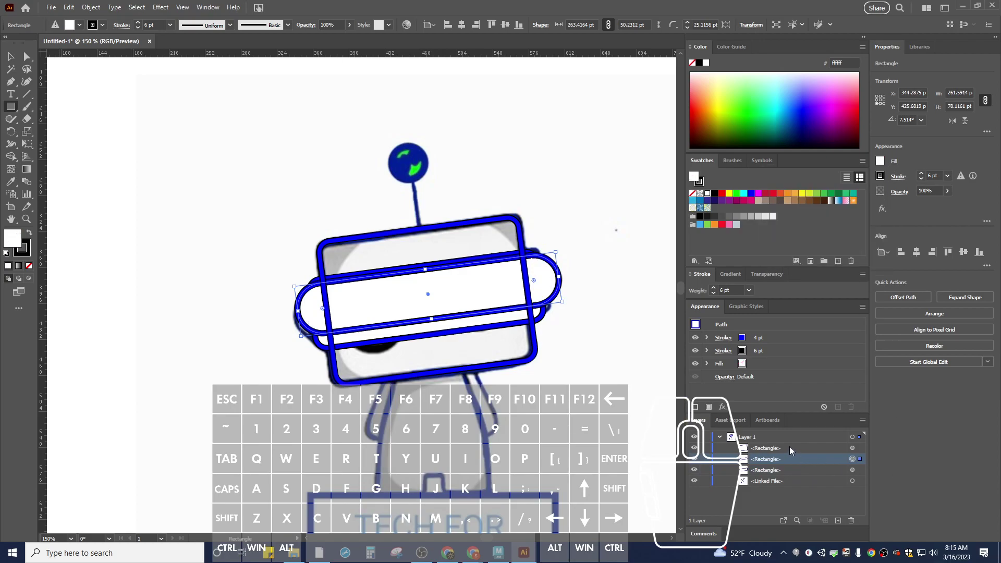
Step: Fill the head rectangle with white so it covers the middle of the ear bars
left_click(852, 448)
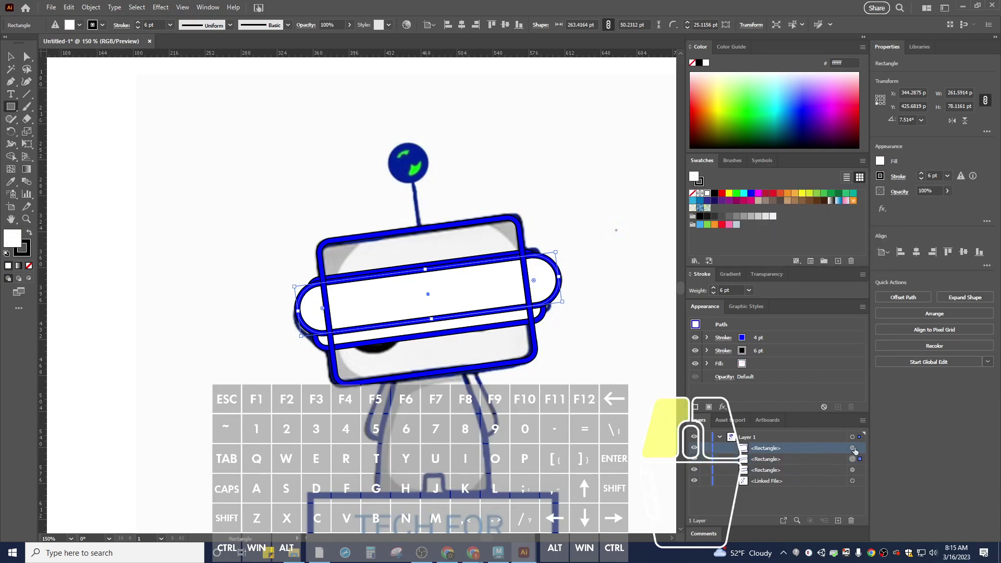
left_click(880, 161)
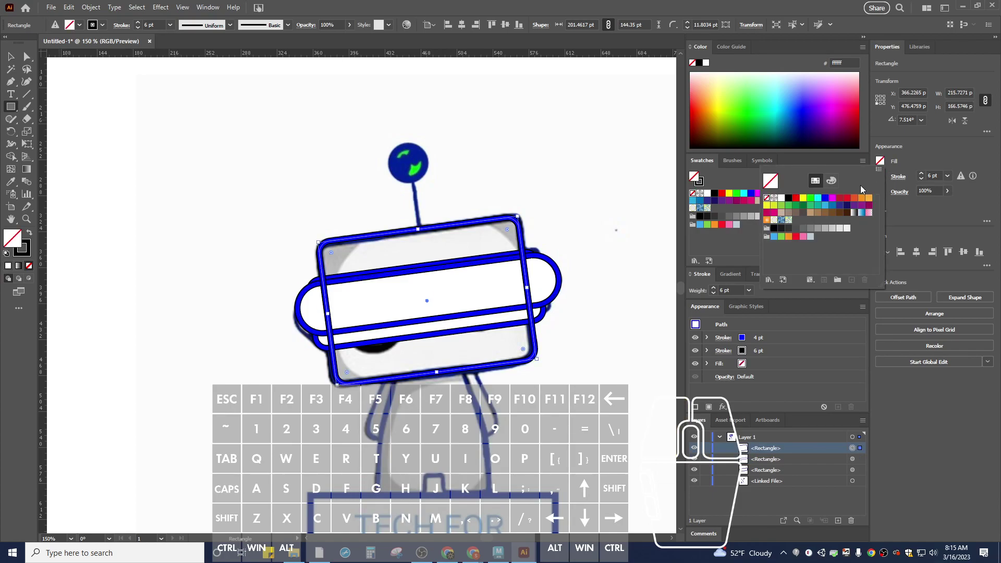
left_click(781, 199)
left_click(945, 449)
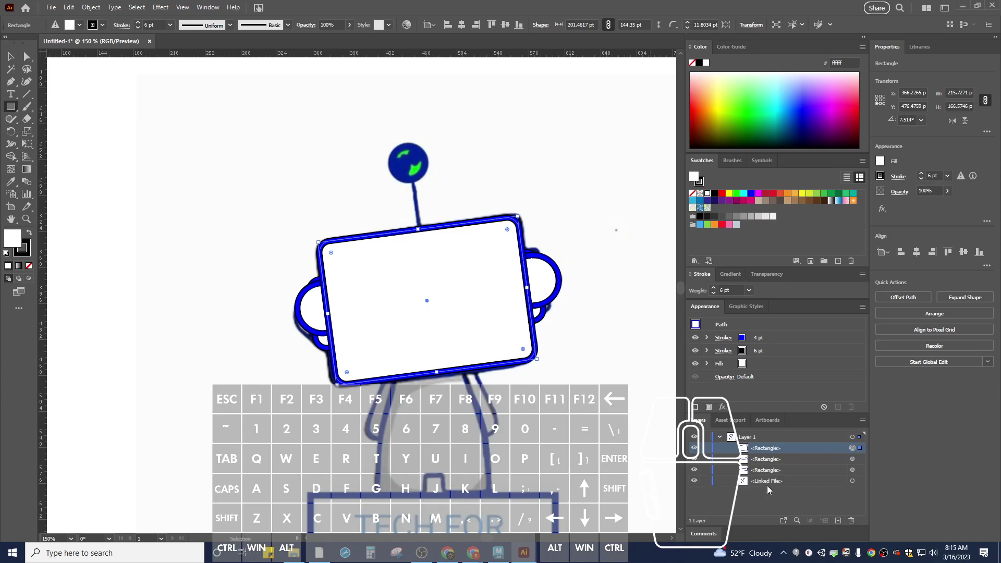
Step: Move the inner ear bar above the rounded outer ear bar in the stacking order, directly beneath the head rectangle
left_click_drag(764, 471, 764, 454)
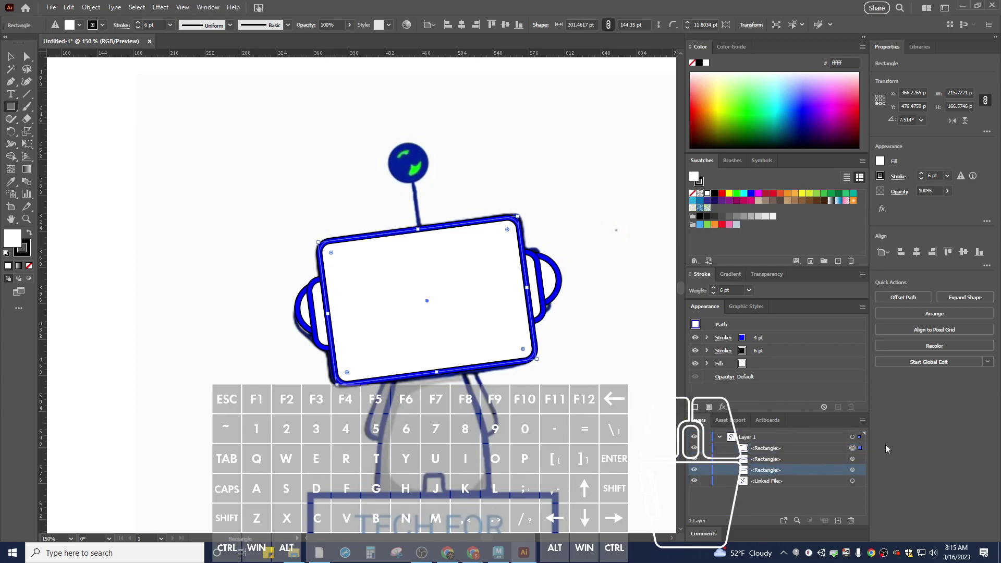
left_click(771, 459)
left_click(769, 448)
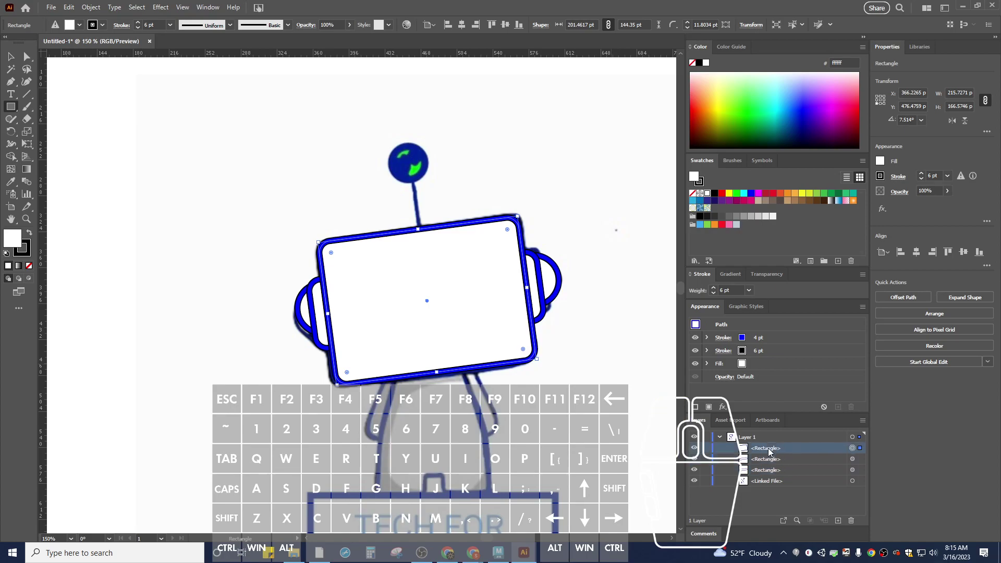
Step: Select the inner ear bar and the rounded outer ear bar in turn to examine their full outlines behind the head
left_click(12, 58)
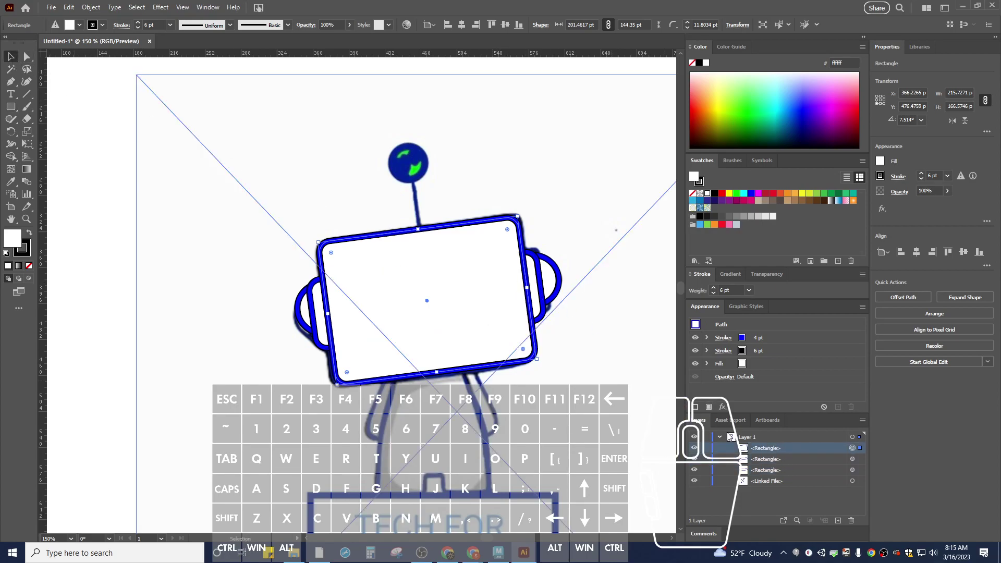
left_click(852, 459)
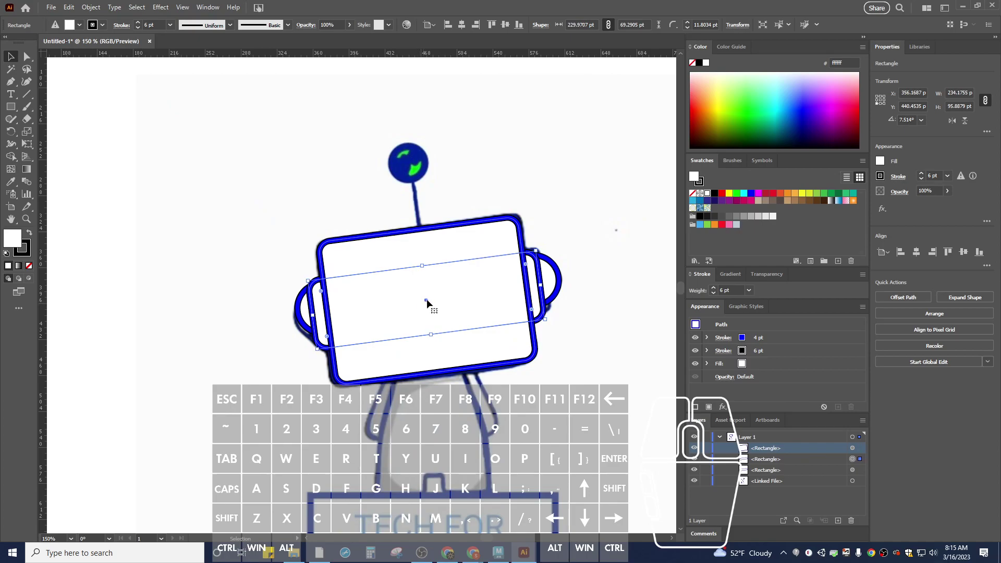
left_click(852, 470)
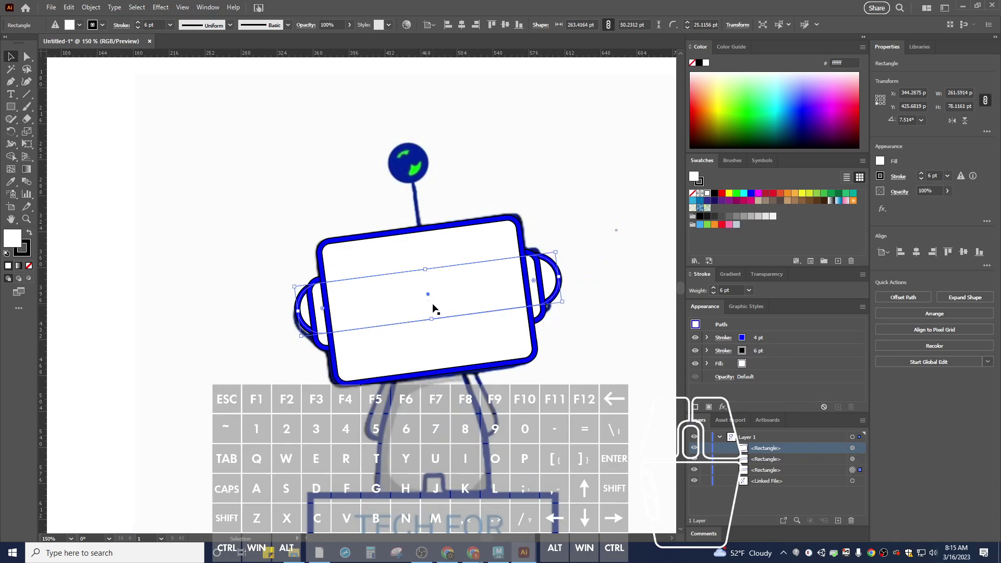
Step: Shift the rounded outer ear bar about 3 pt left and hide the head and both ear bars to expose the draft
left_click_drag(428, 294, 424, 293)
left_click_drag(423, 295, 423, 295)
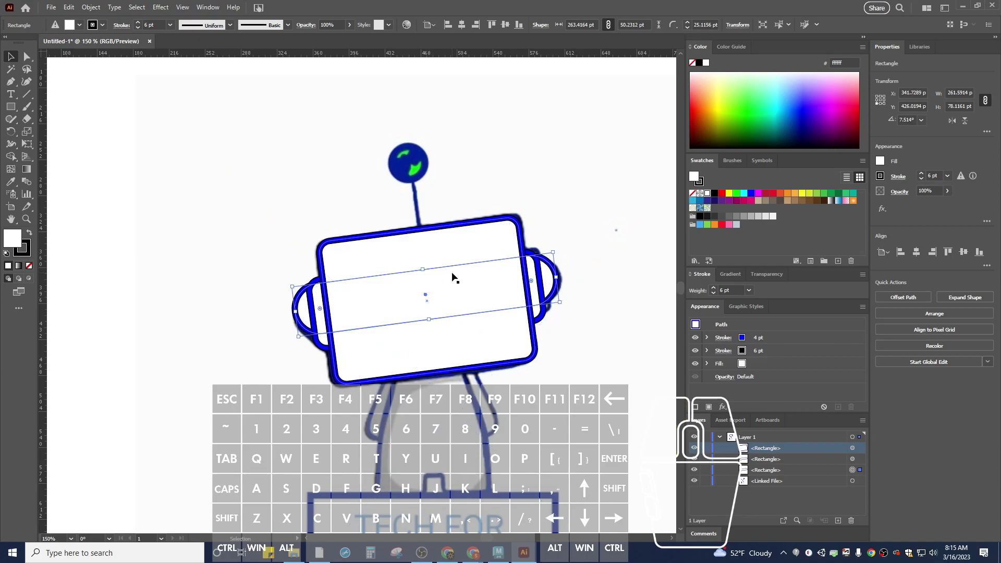
left_click(695, 448)
left_click(694, 459)
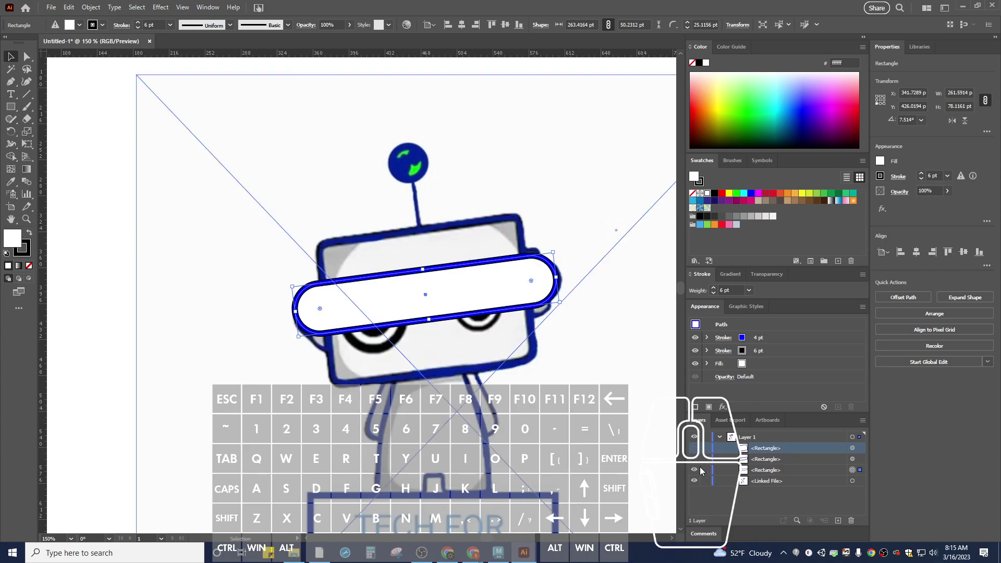
left_click(694, 470)
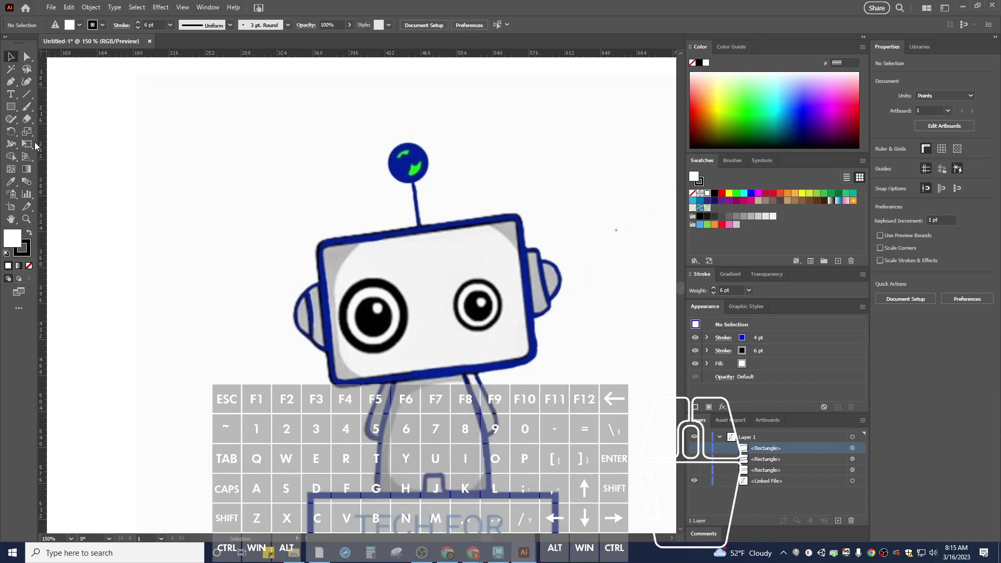
Step: Draw a 36 pt circle with the Ellipse tool over the pupil of the draft's larger eye
left_click(11, 118)
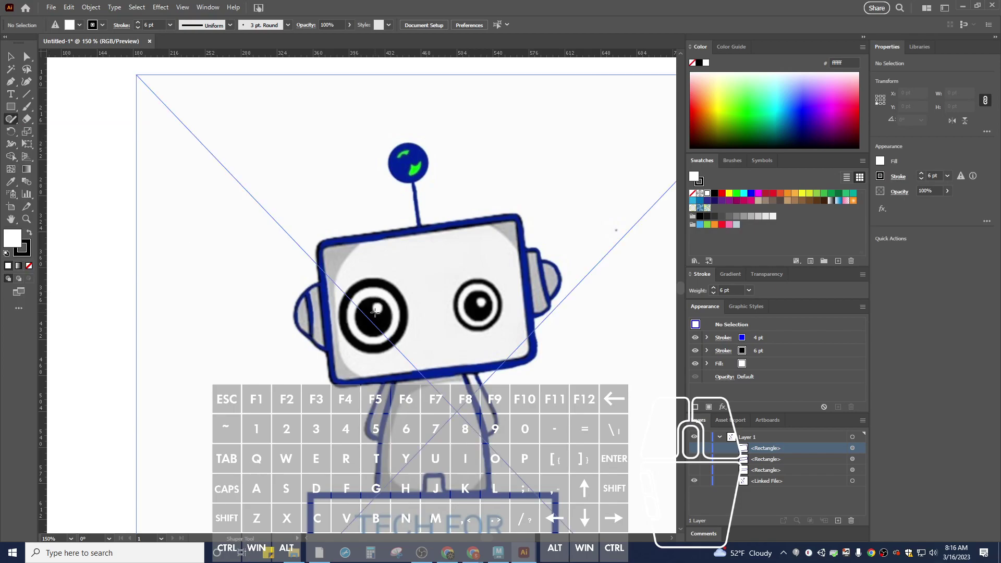
left_click(10, 107)
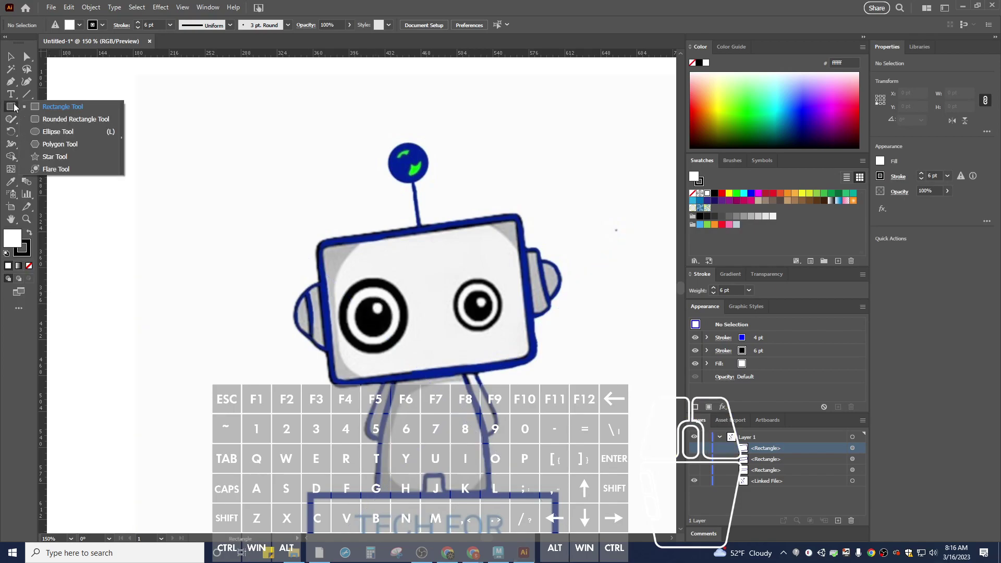
left_click(57, 132)
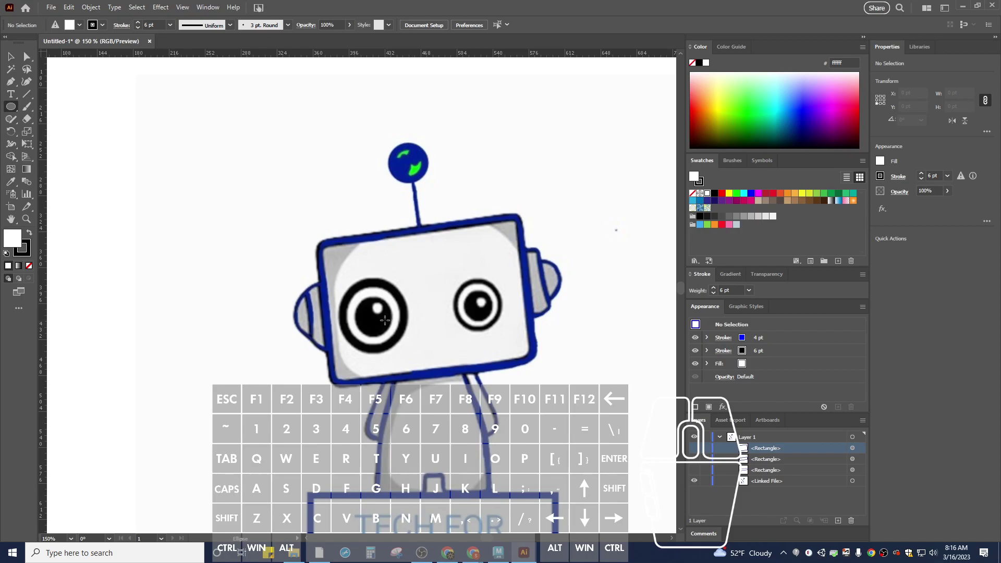
left_click_drag(373, 315, 392, 332)
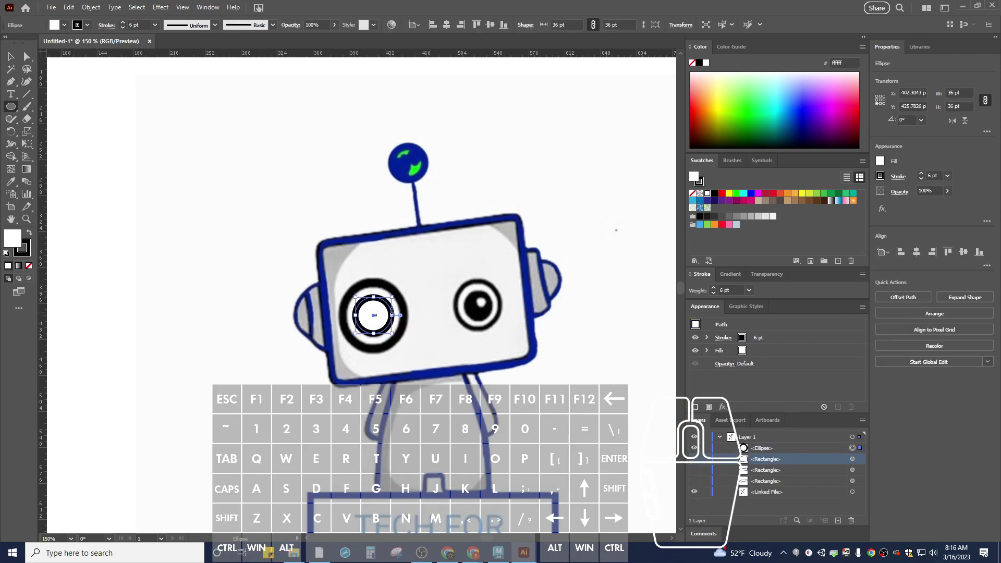
Step: Align the pupil circle's stroke to the outside of its path
left_click(897, 177)
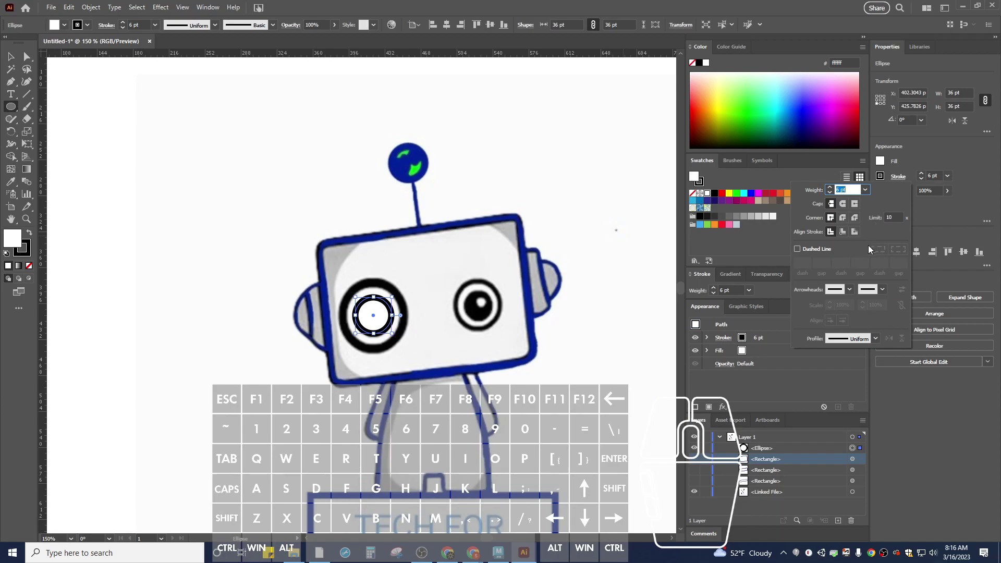
left_click(855, 230)
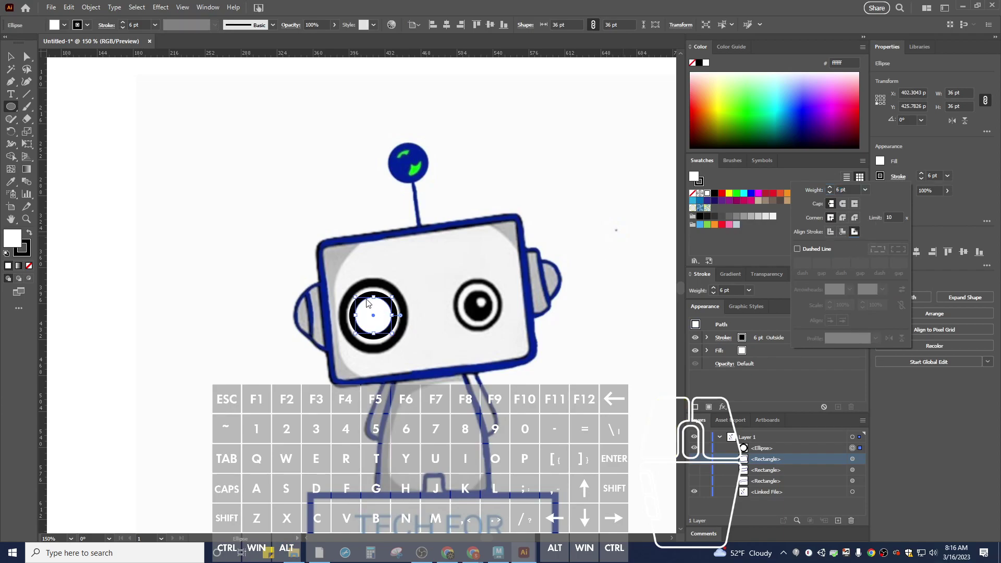
left_click(936, 202)
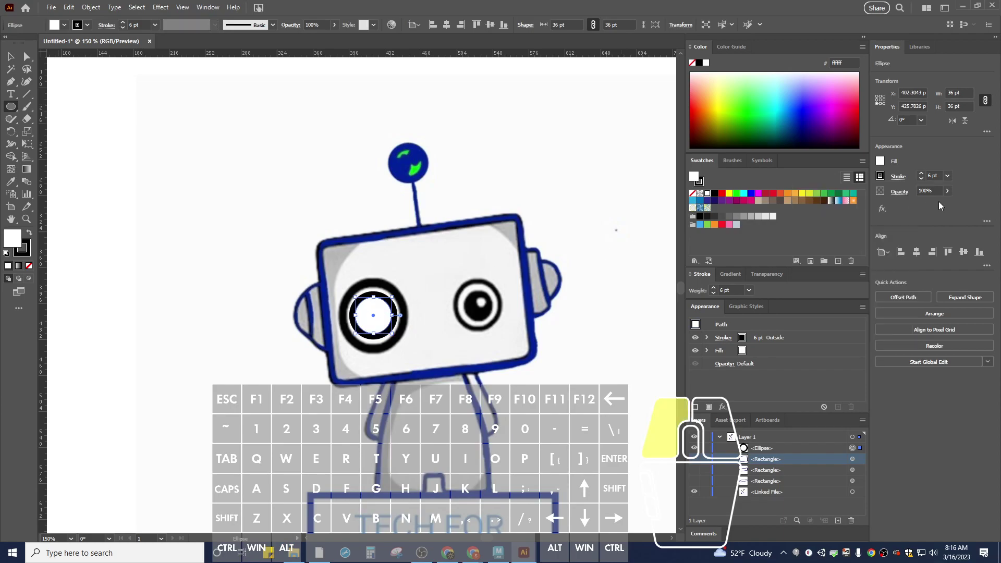
Step: Remove the pupil circle's stroke and fill, and move it 2 pt down to match the draft pupil
left_click(880, 177)
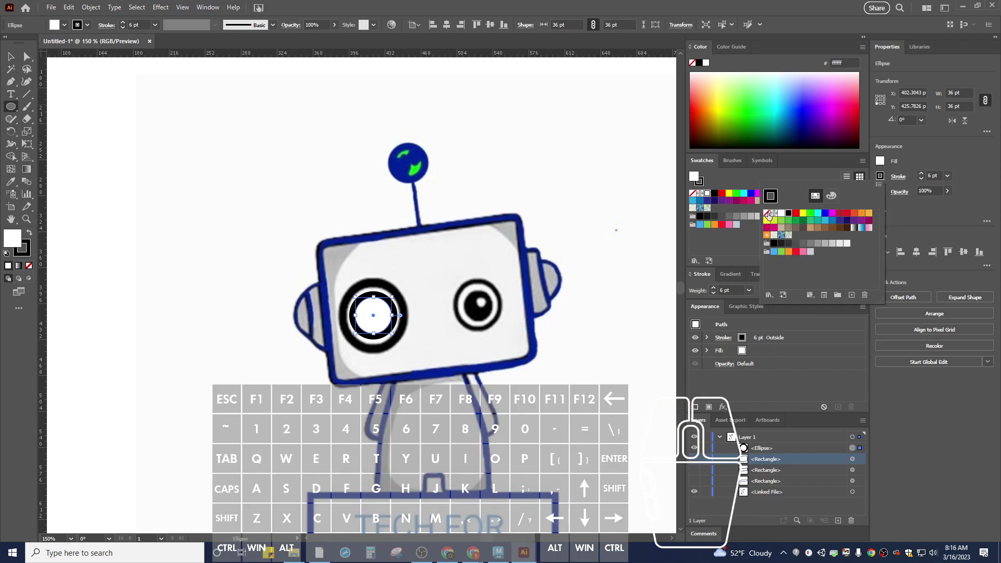
left_click(766, 213)
left_click(940, 214)
left_click(881, 162)
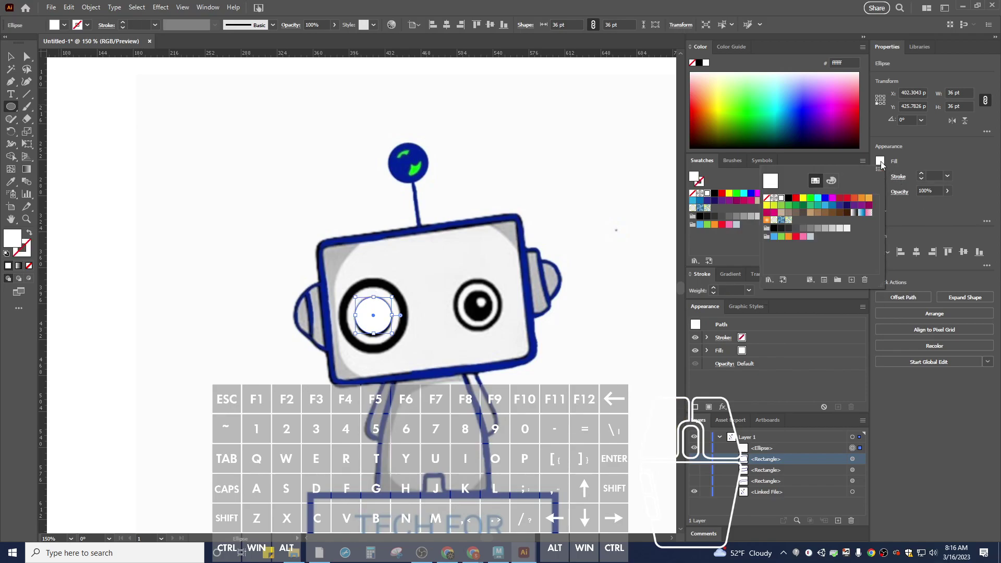
left_click(767, 199)
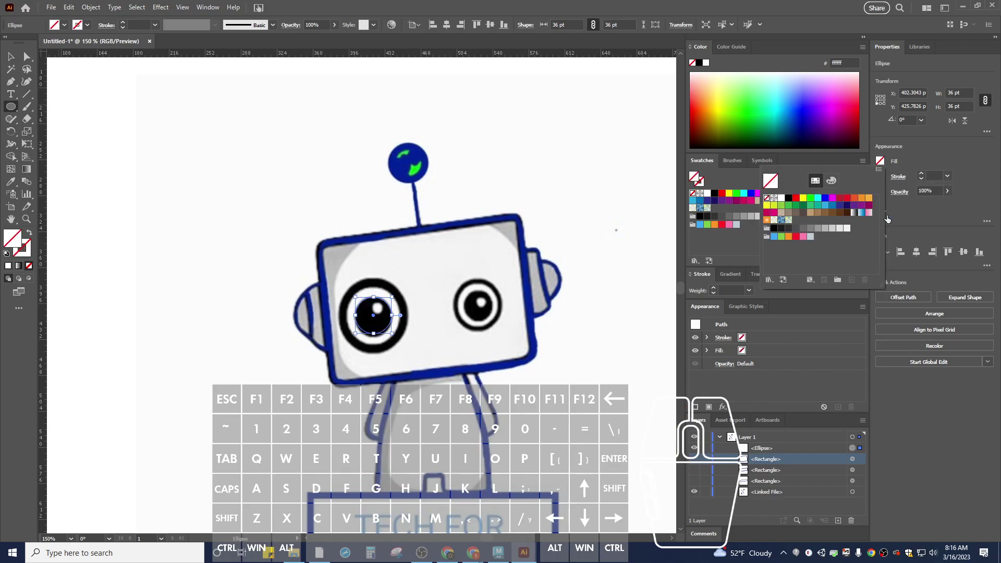
left_click(918, 206)
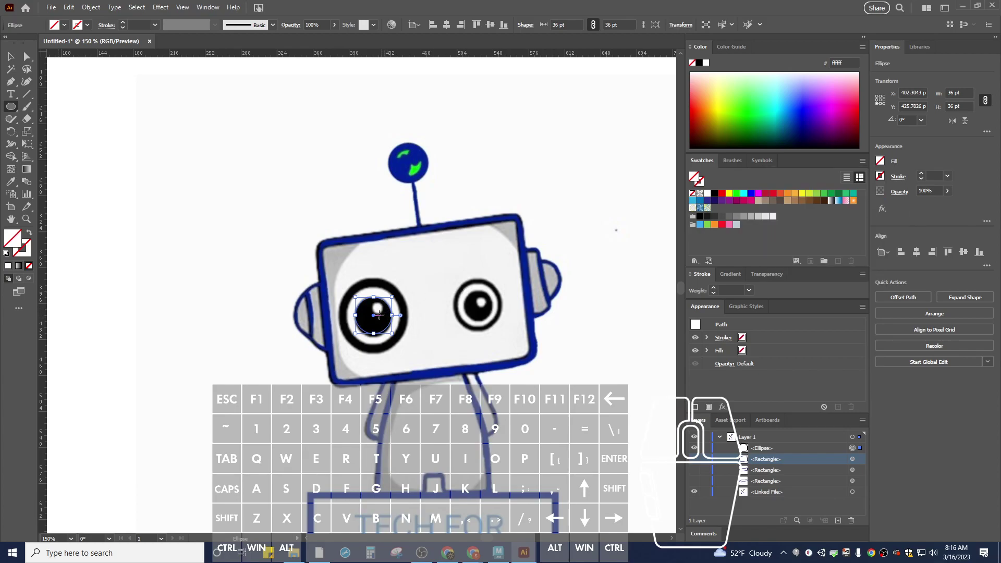
left_click(12, 57)
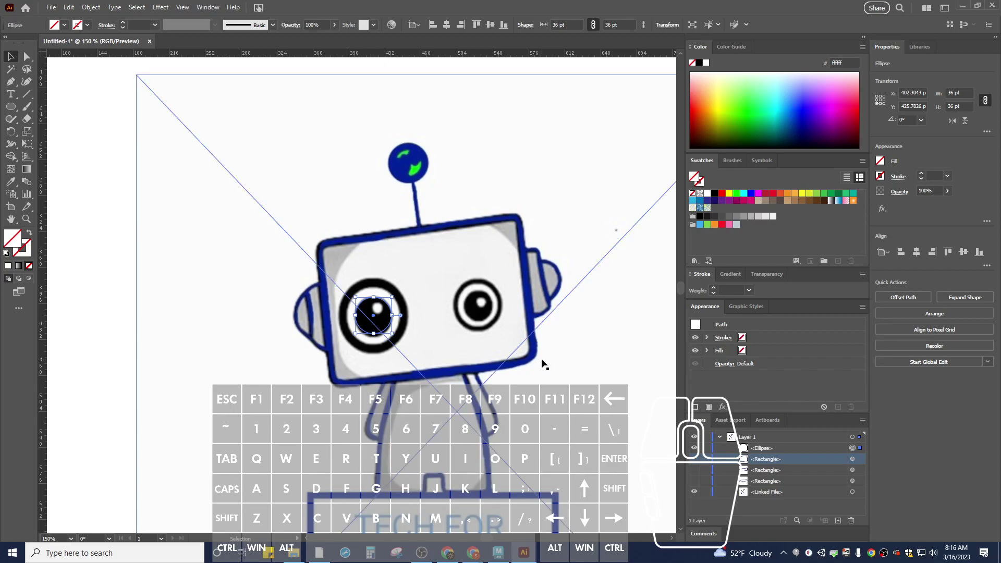
key("Down")
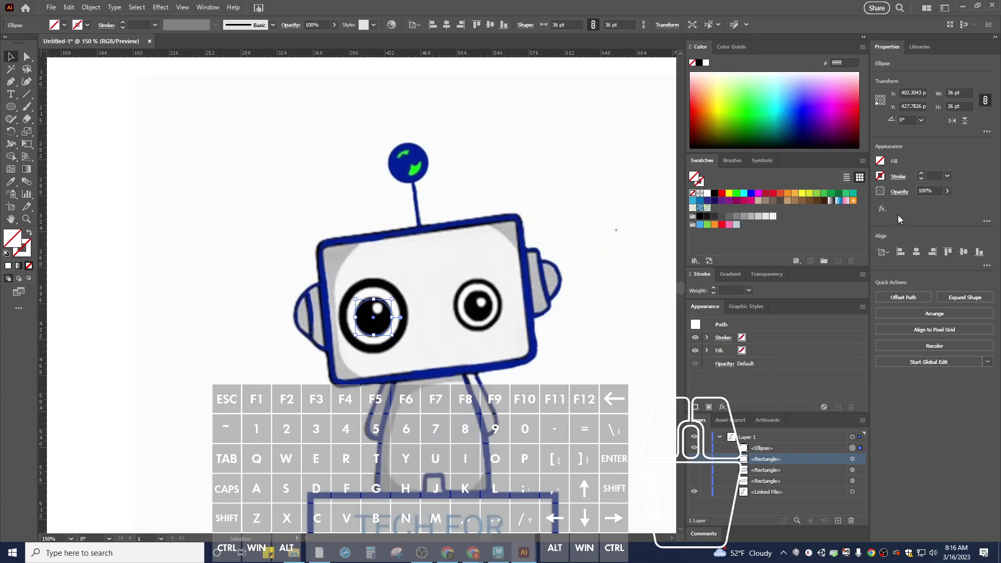
Step: Give the pupil circle a white stroke of 10 pt, keeping it aligned to the outside
left_click(881, 177)
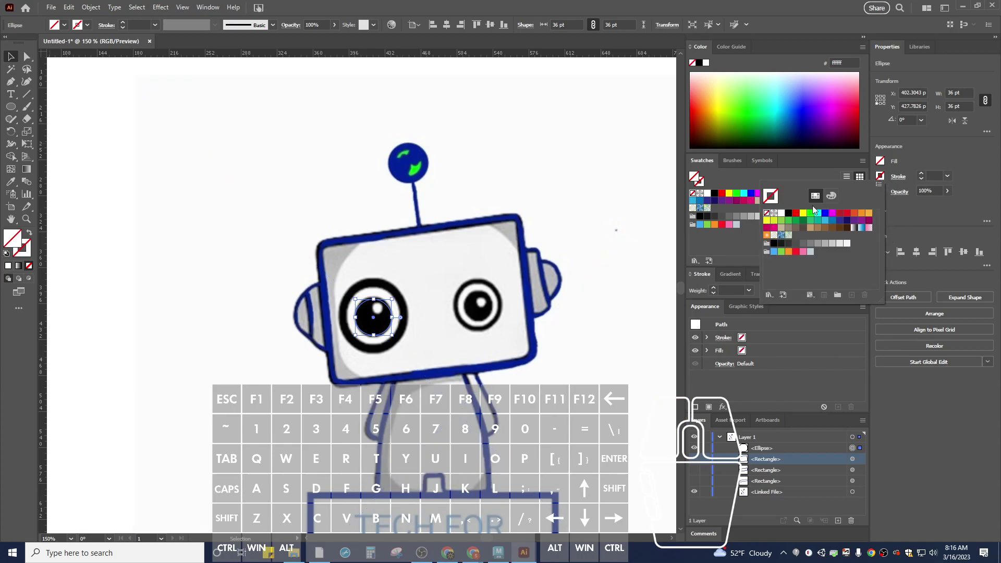
left_click(782, 213)
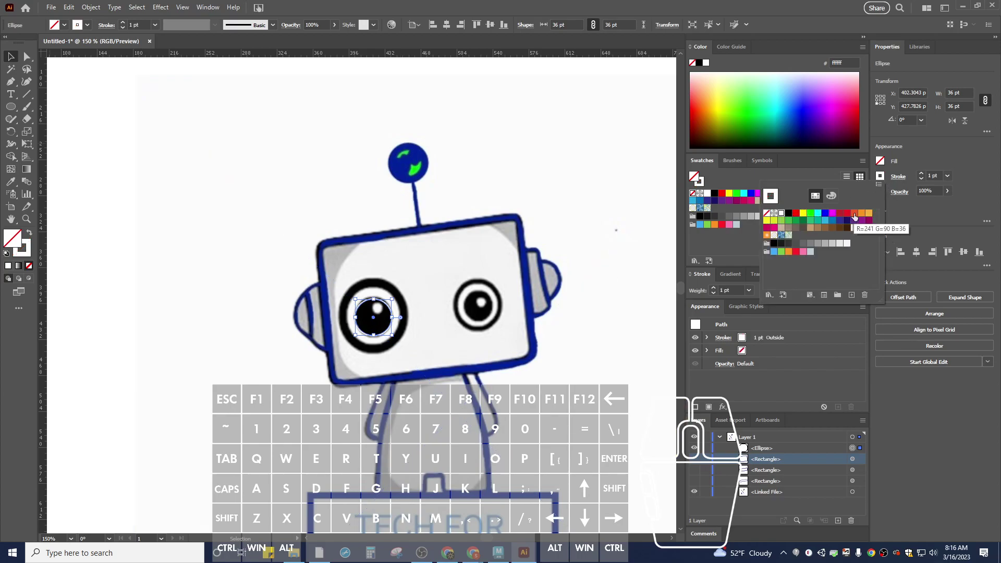
left_click(898, 177)
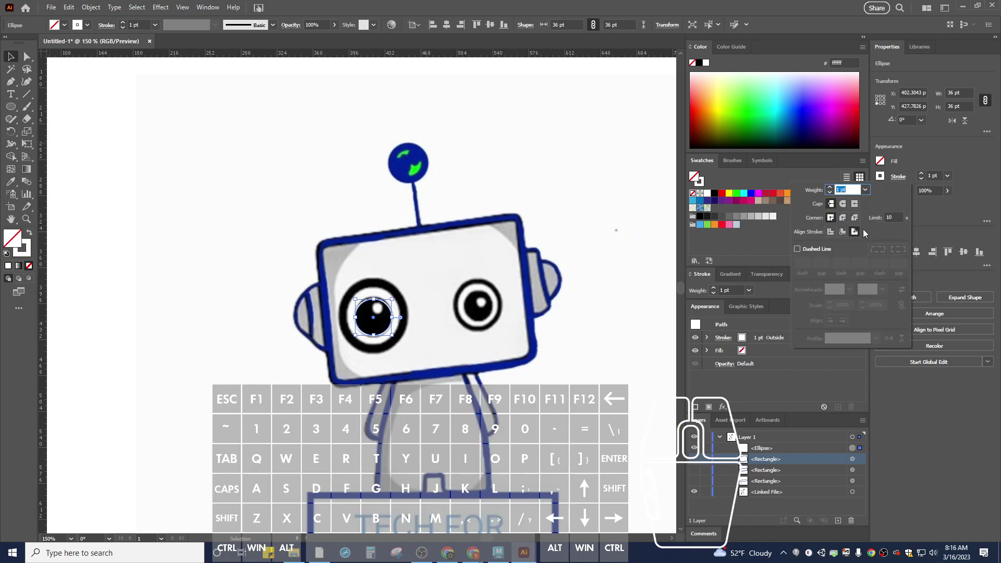
left_click(926, 209)
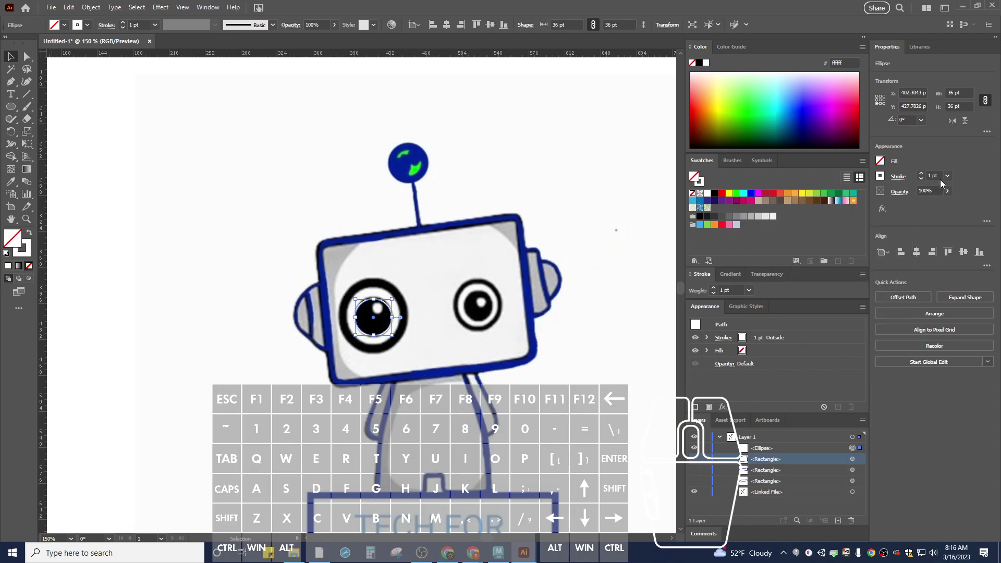
left_click(922, 174)
left_click(922, 173)
left_click(922, 174)
left_click(922, 173)
left_click(922, 173)
left_click(922, 174)
left_click(922, 174)
left_click(922, 174)
left_click(921, 179)
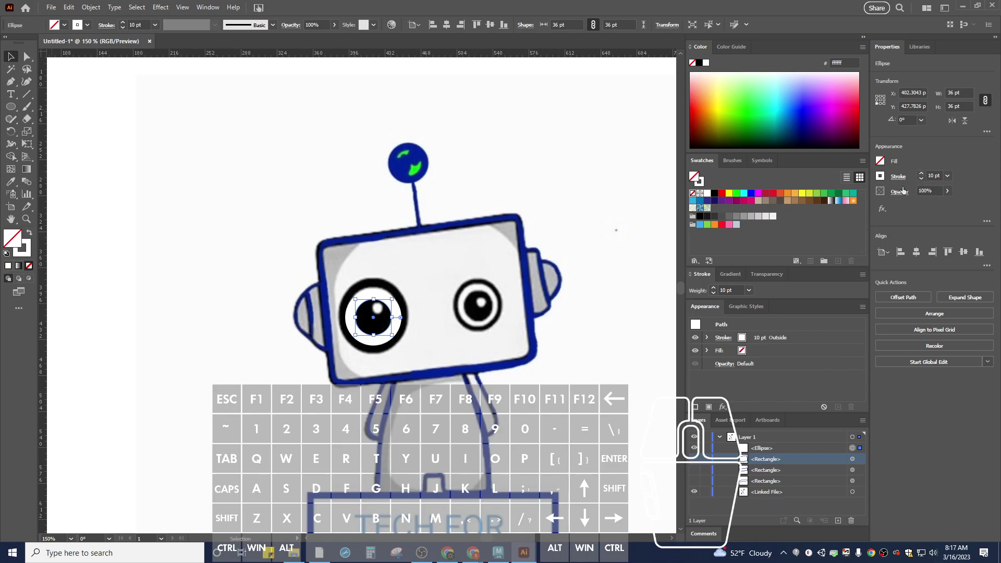
Step: Add a second stroke to the pupil circle and colour it black
left_click(696, 408)
left_click(751, 338)
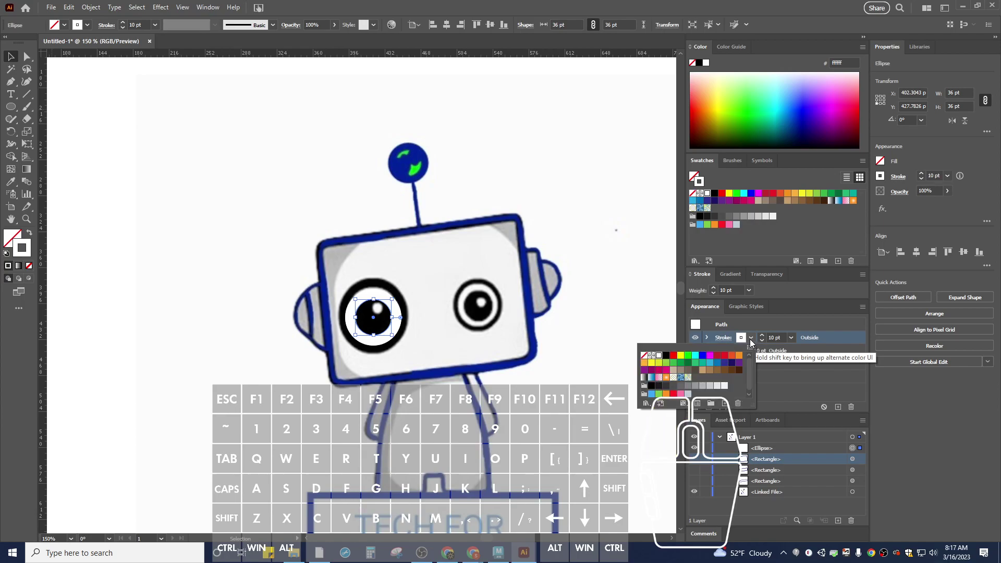
left_click(666, 356)
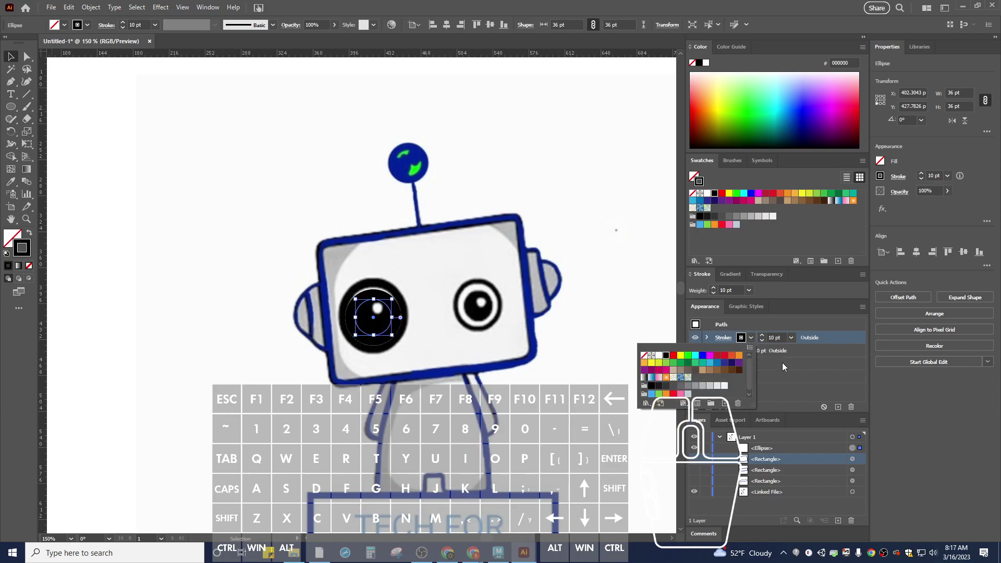
left_click(797, 352)
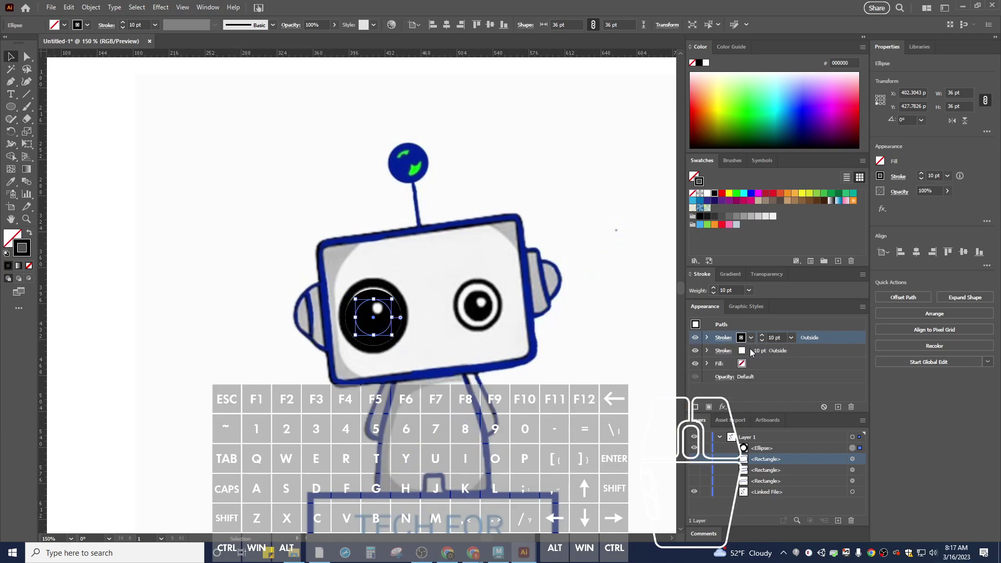
left_click(725, 351)
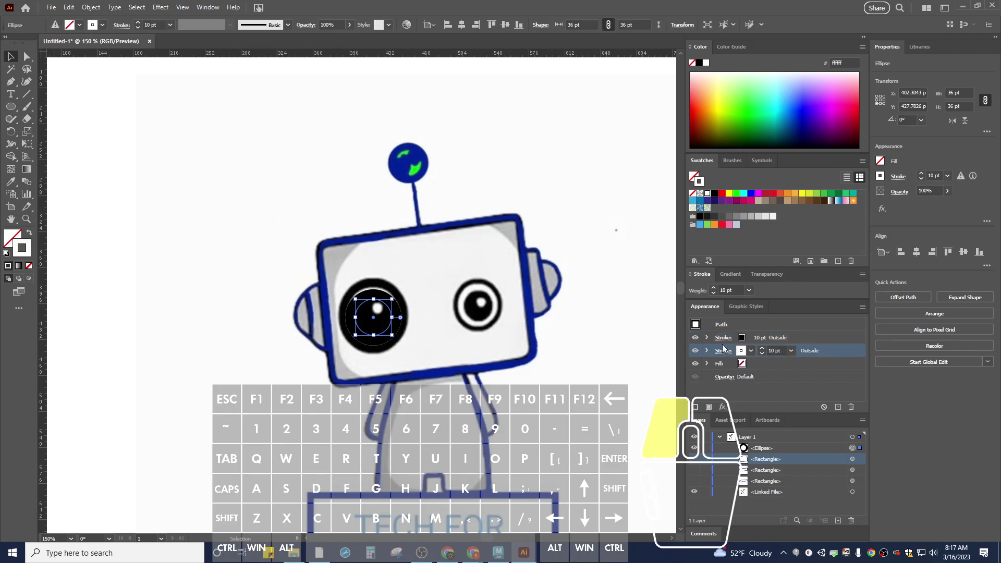
mouse_move(724, 353)
left_mouse_down()
mouse_move(727, 338)
mouse_move(730, 354)
left_mouse_up()
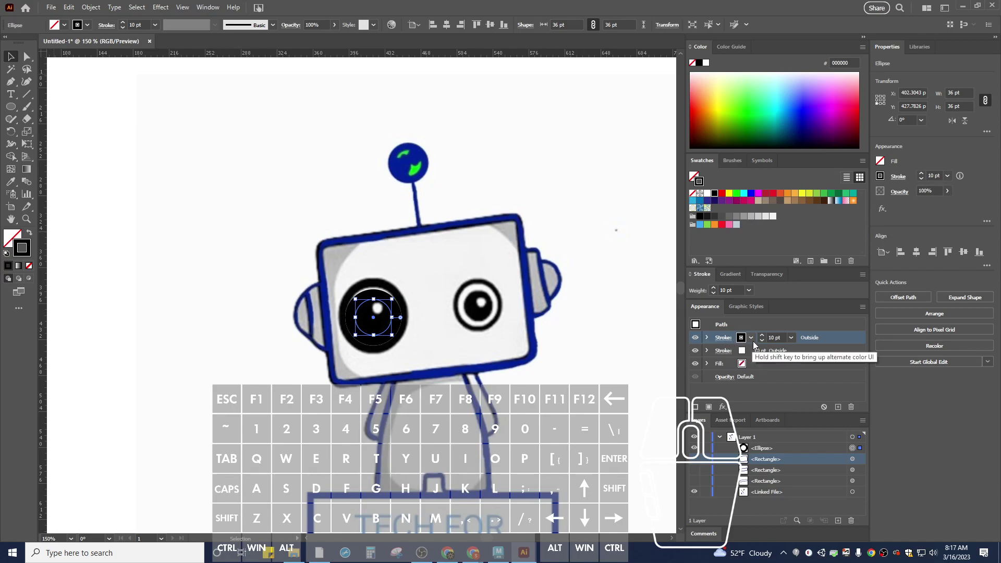
left_click(728, 351)
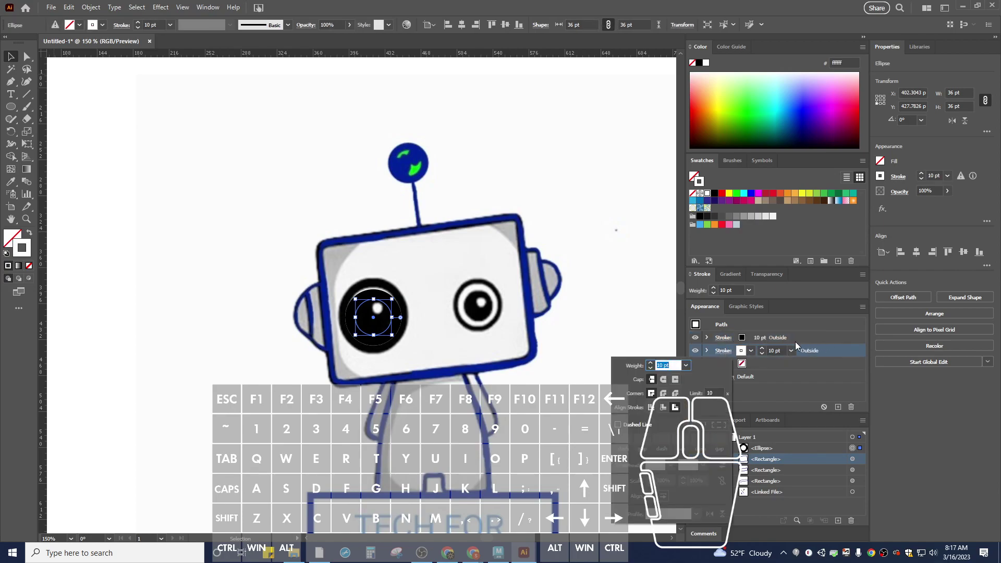
Step: Set the weight of the pupil circle's black stroke to 17 pt
left_click(761, 339)
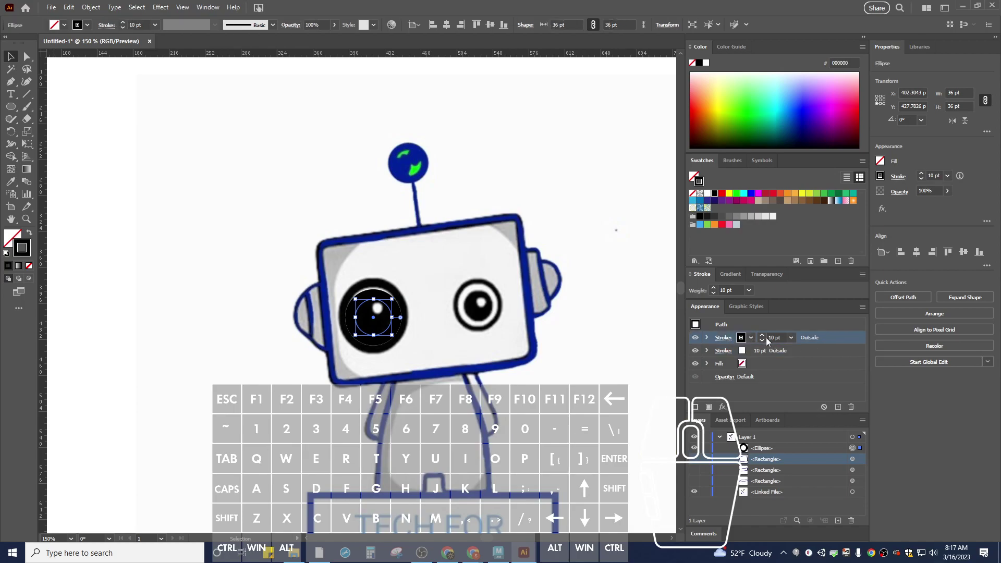
left_click(762, 336)
left_click(761, 337)
left_click(761, 336)
left_click(761, 336)
left_click(762, 336)
left_click(761, 336)
left_click(761, 336)
left_click(762, 336)
left_click(762, 339)
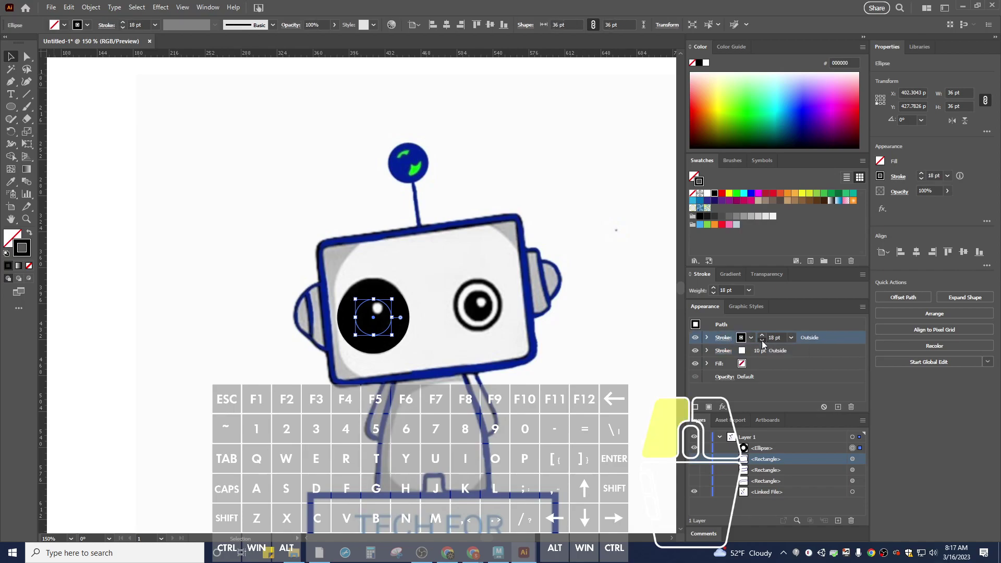
Step: Move the eye's white stroke above the black stroke in the appearance order and fill the circle with black
left_click(728, 354)
mouse_move(827, 352)
left_mouse_down()
mouse_move(827, 337)
mouse_move(770, 340)
left_mouse_up()
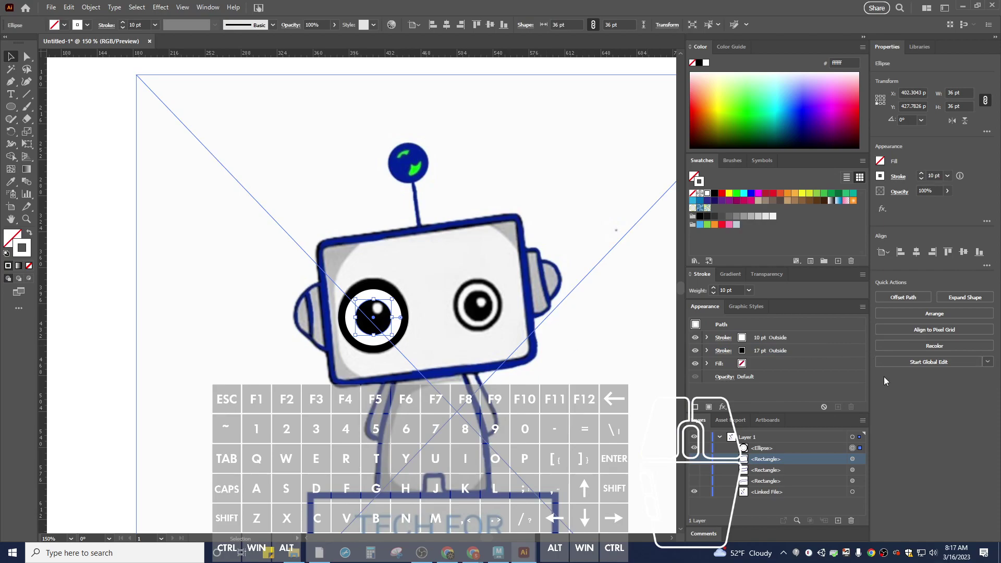
left_click(880, 161)
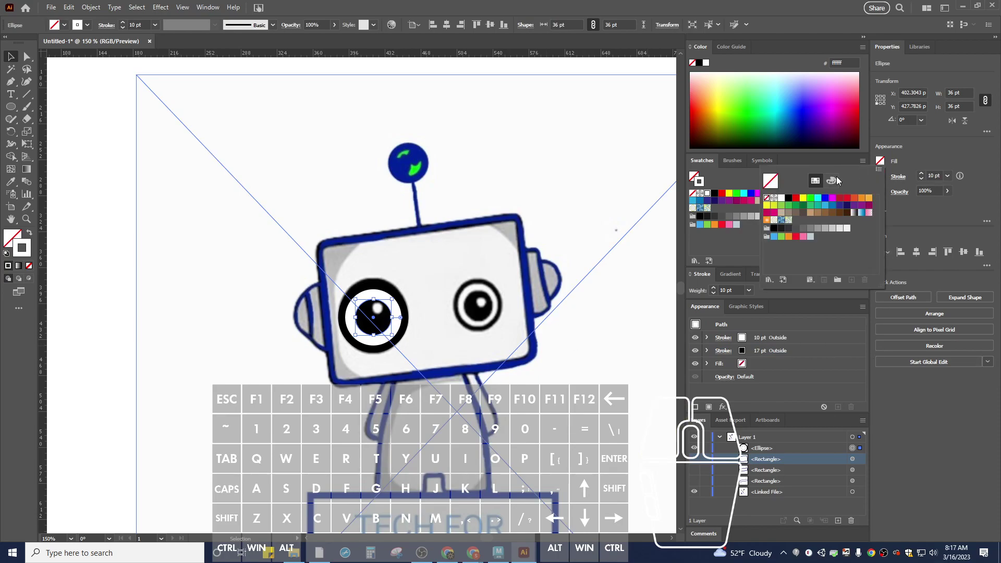
left_click(788, 198)
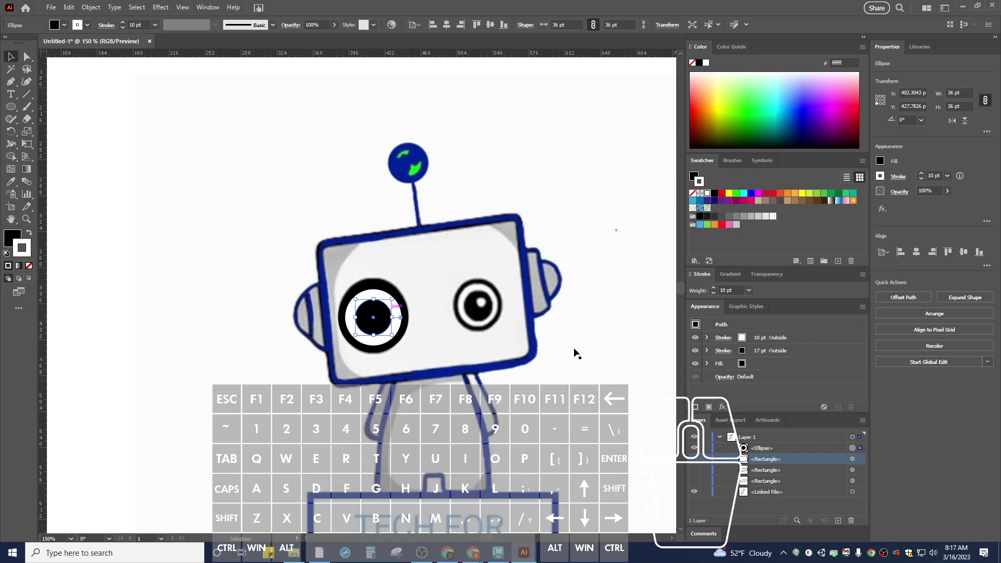
Step: Toggle the eye circle's visibility repeatedly to compare its rings and pupil with the draft eye beneath
left_click(694, 449)
left_click(694, 449)
left_click(695, 449)
left_click(695, 448)
left_click(694, 449)
left_click(694, 449)
left_click(694, 449)
left_click(694, 448)
left_click(694, 449)
left_click(694, 449)
left_click(694, 448)
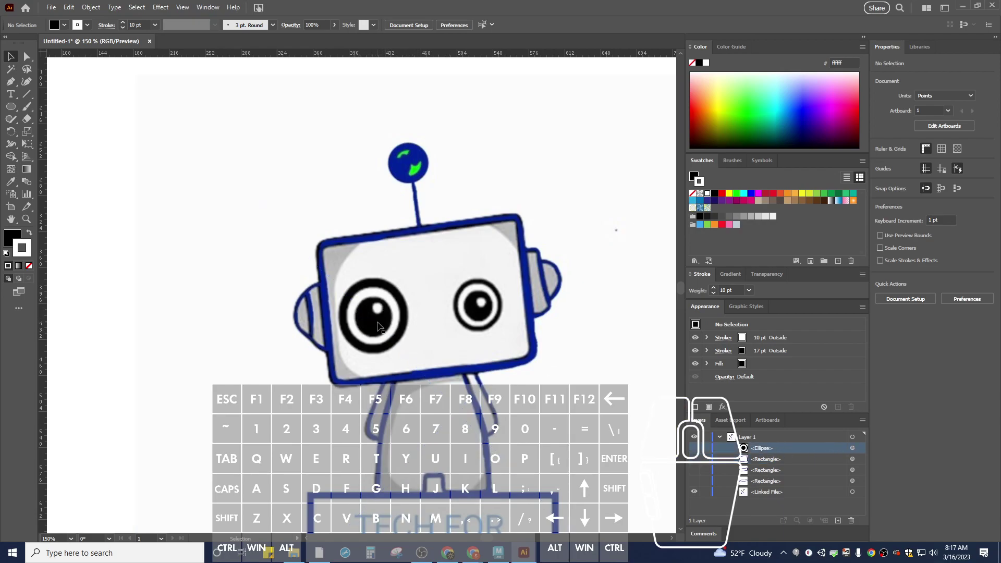
left_click(694, 448)
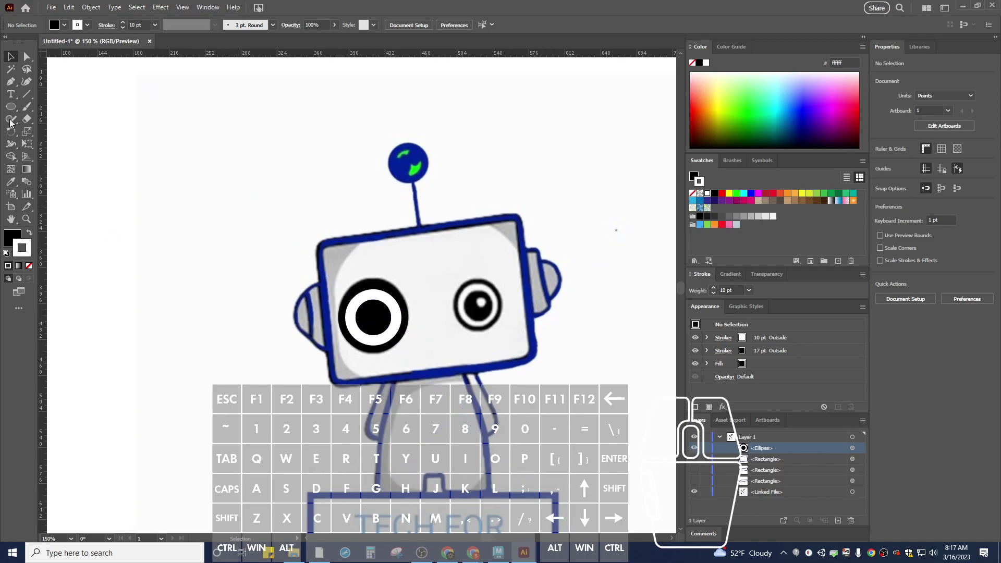
left_click(11, 84)
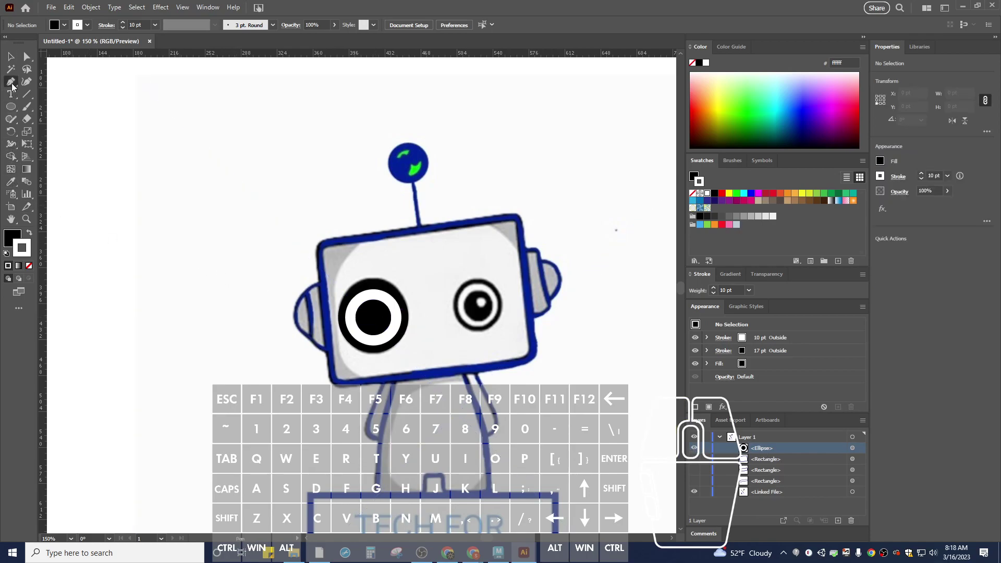
left_click(851, 449)
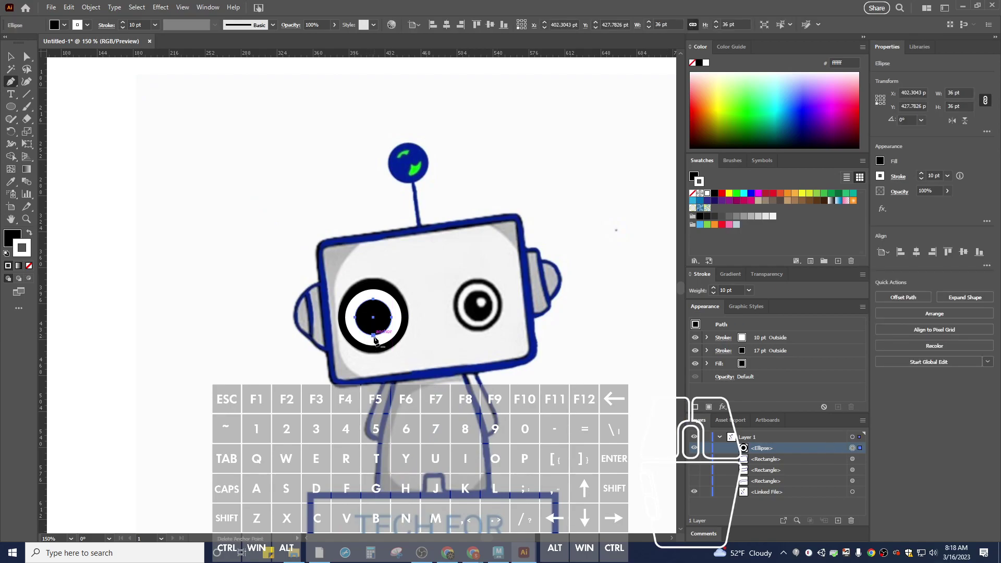
left_click(374, 340)
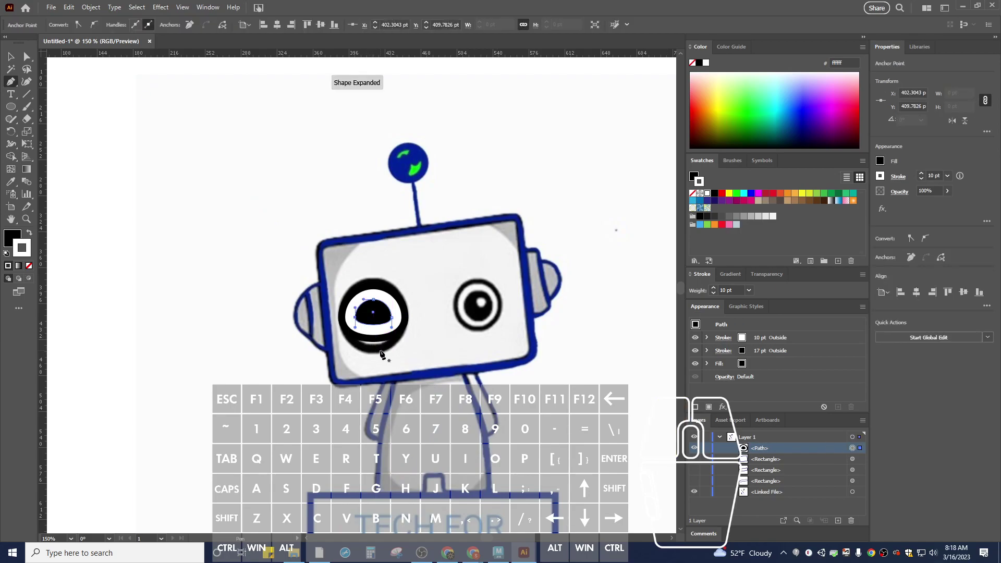
key("ctrl+z")
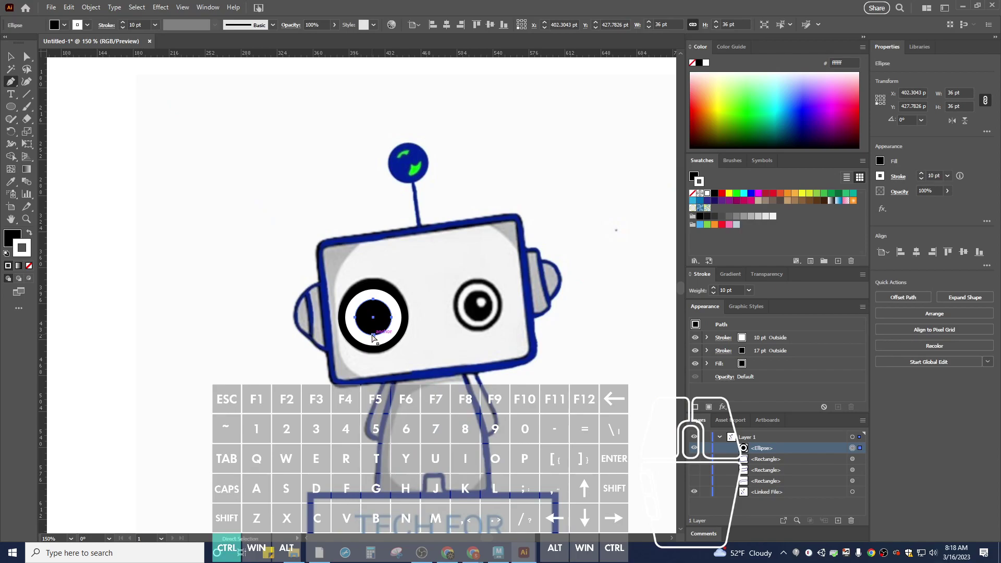
Step: Stretch the eye circle to about 41 pt high by moving its lower anchor point down and its upper one up
left_click(372, 335, "ctrl")
left_click_drag(372, 335, 374, 339)
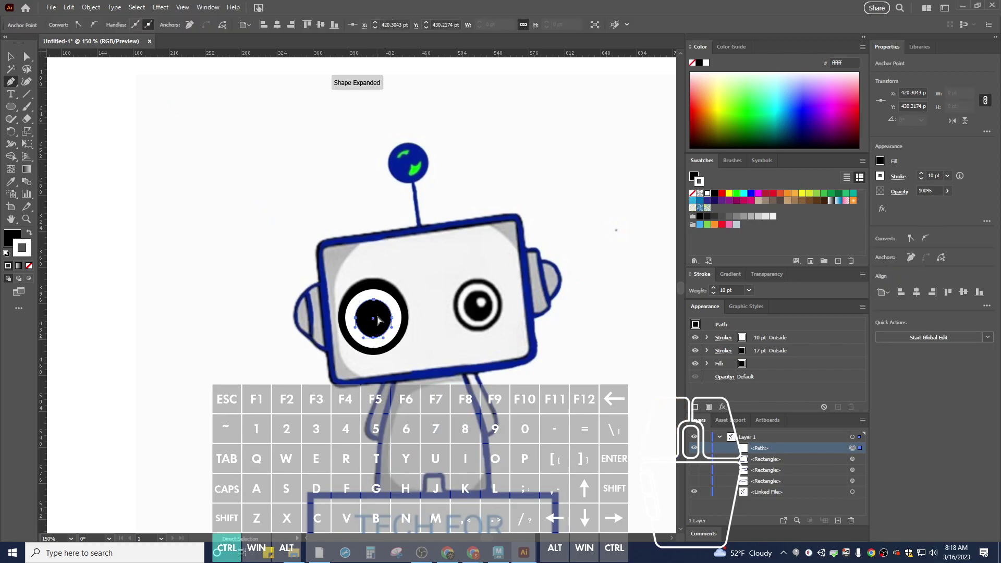
left_click_drag(373, 299, 373, 296)
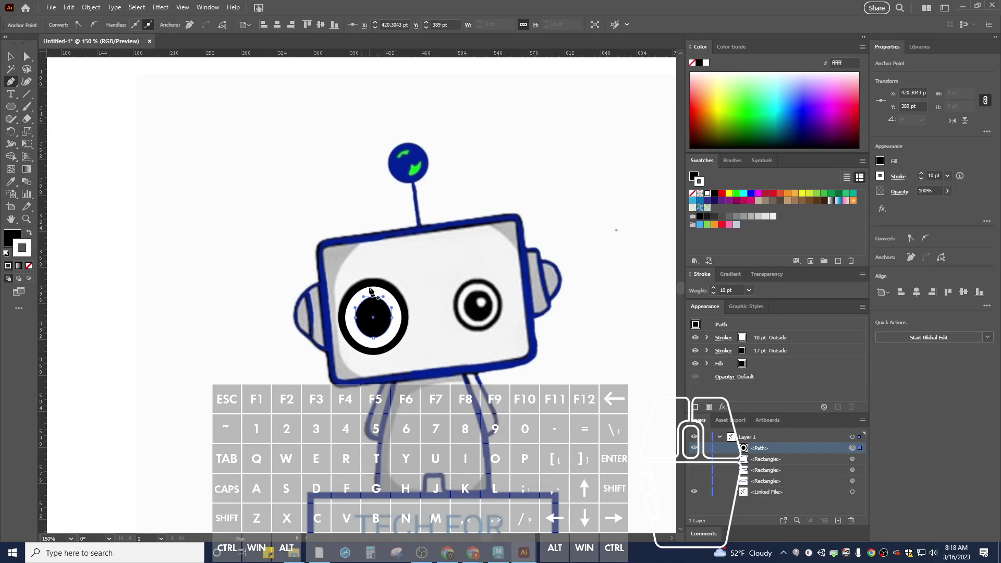
key("a")
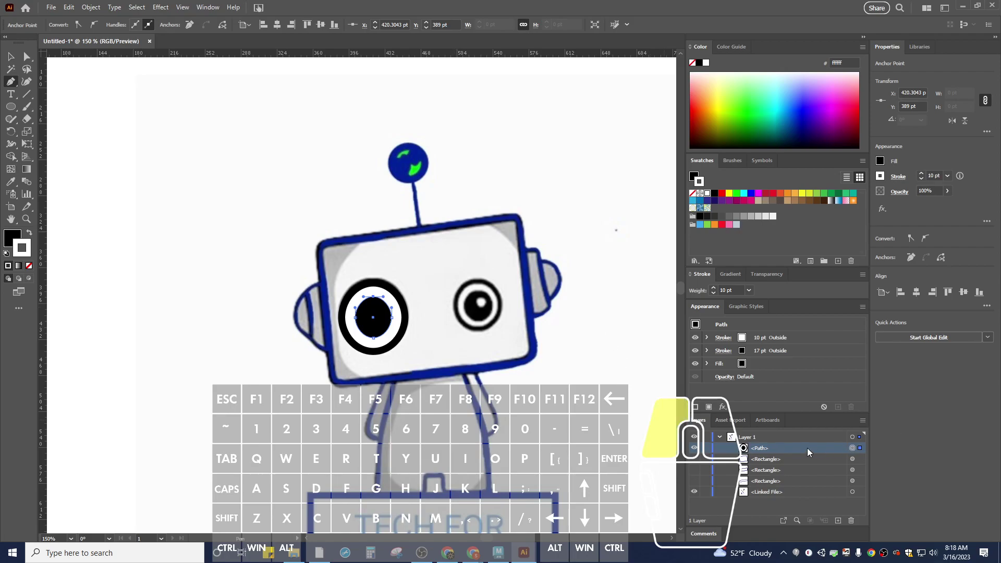
left_click(69, 7)
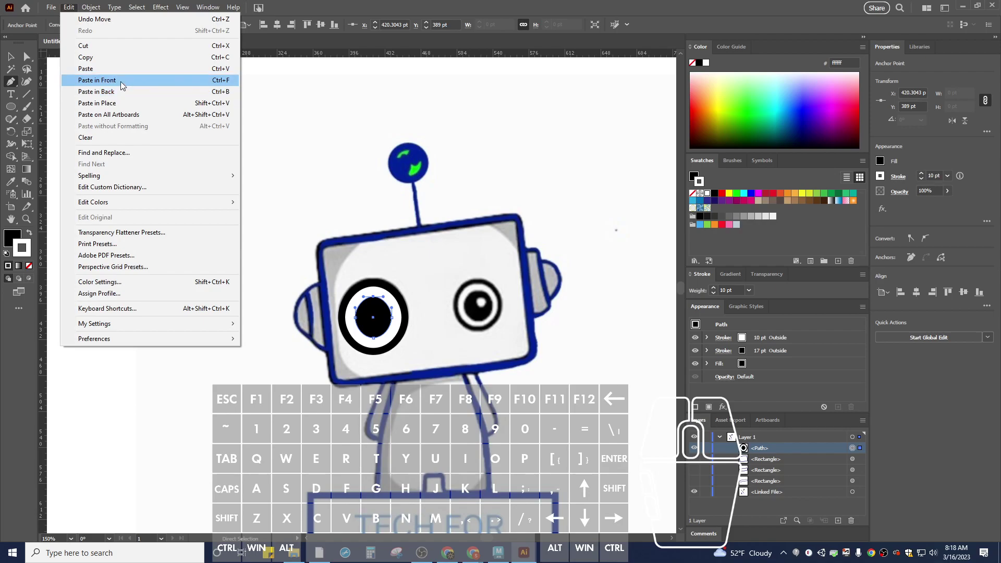
left_click(99, 57)
left_click(69, 7)
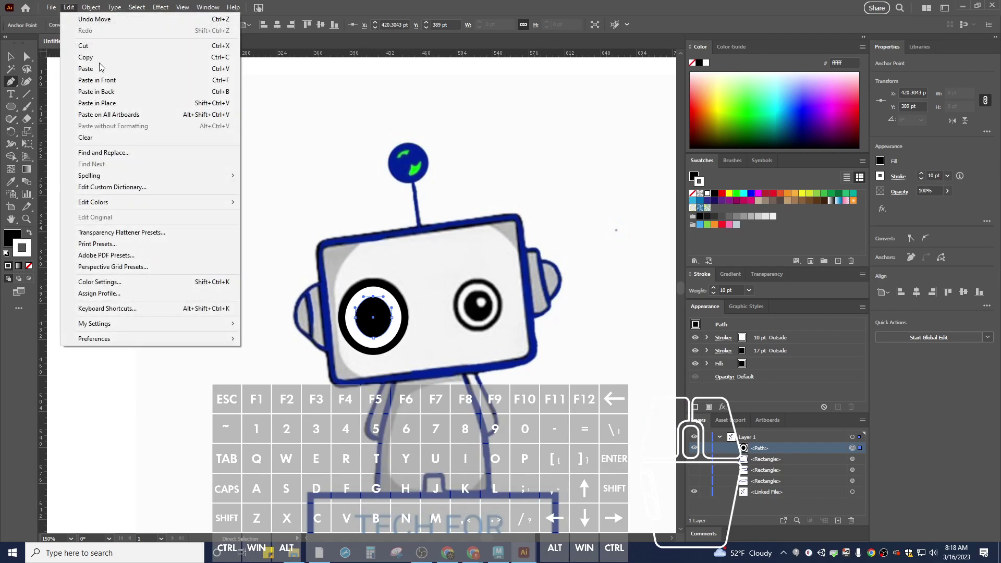
left_click(121, 81)
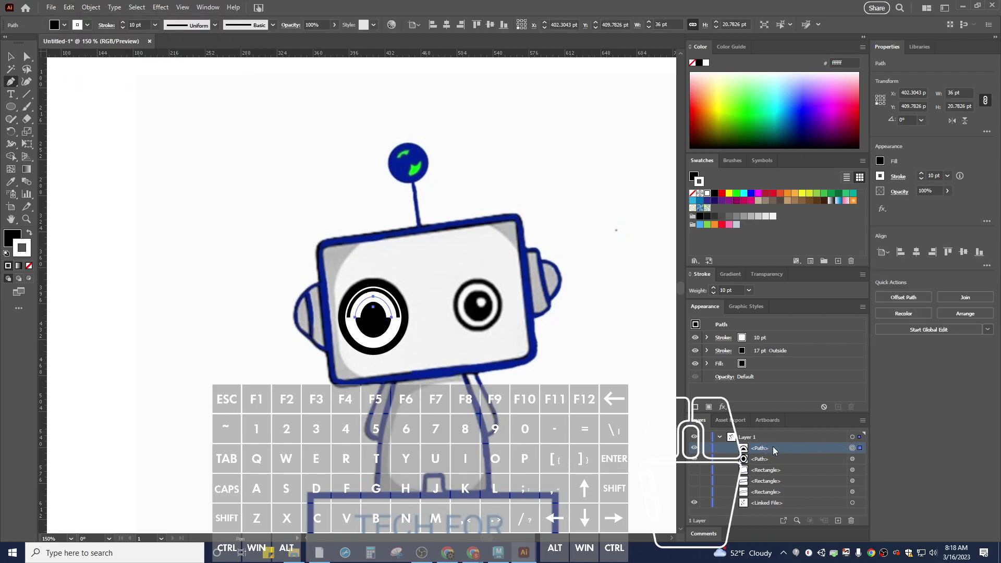
left_click(12, 57)
left_click(373, 308)
left_click_drag(374, 307, 478, 303)
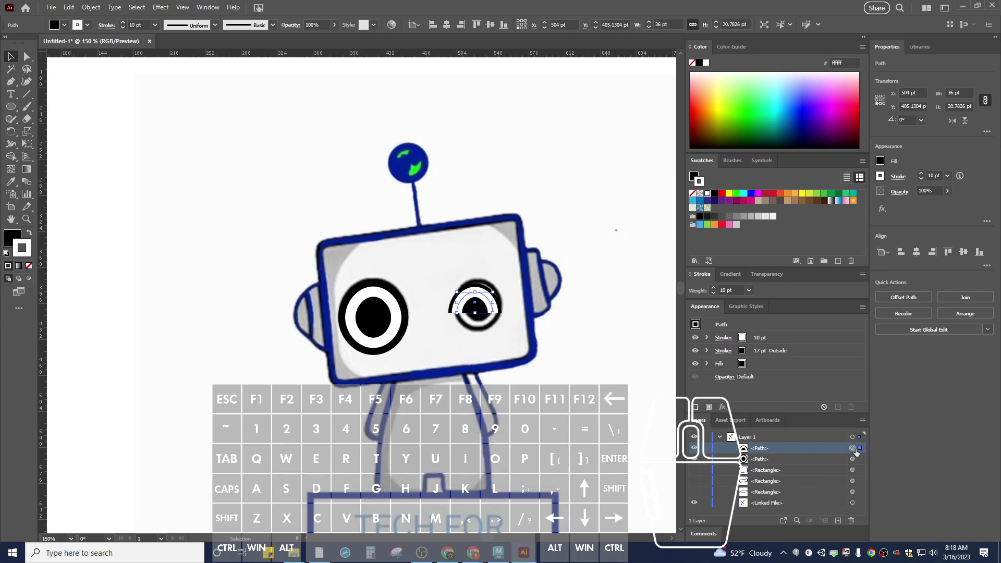
key("Delete")
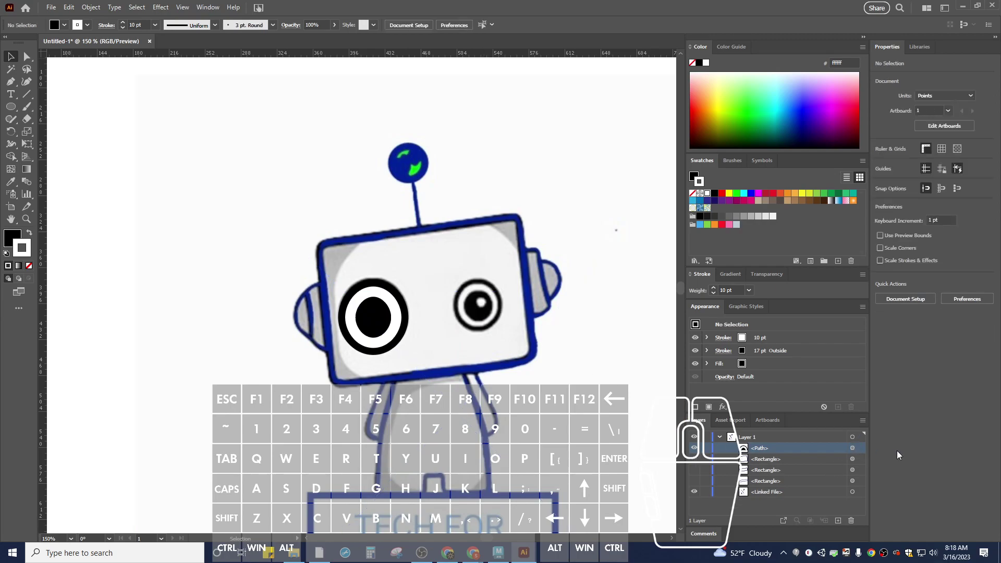
Step: Duplicate the whole eye in place, move the copy onto the smaller draft eye and scale it to about 18 by 20.6 pt
left_click(851, 448)
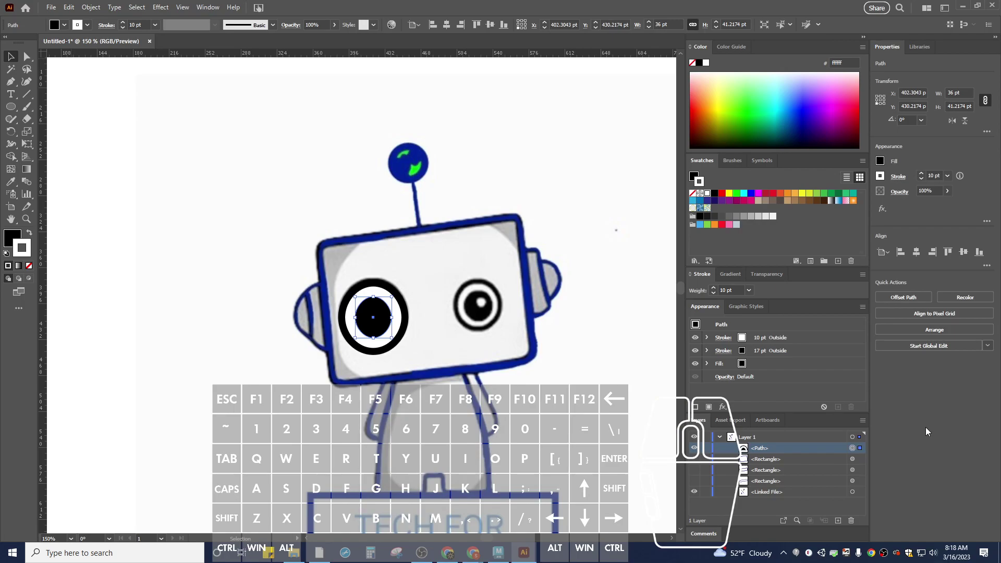
left_click(68, 7)
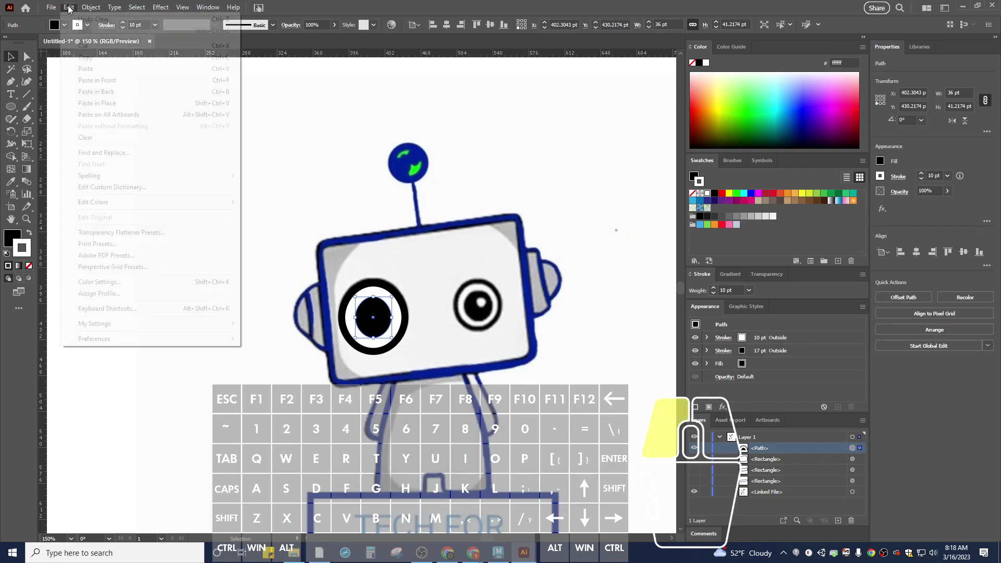
left_click(93, 57)
left_click(71, 7)
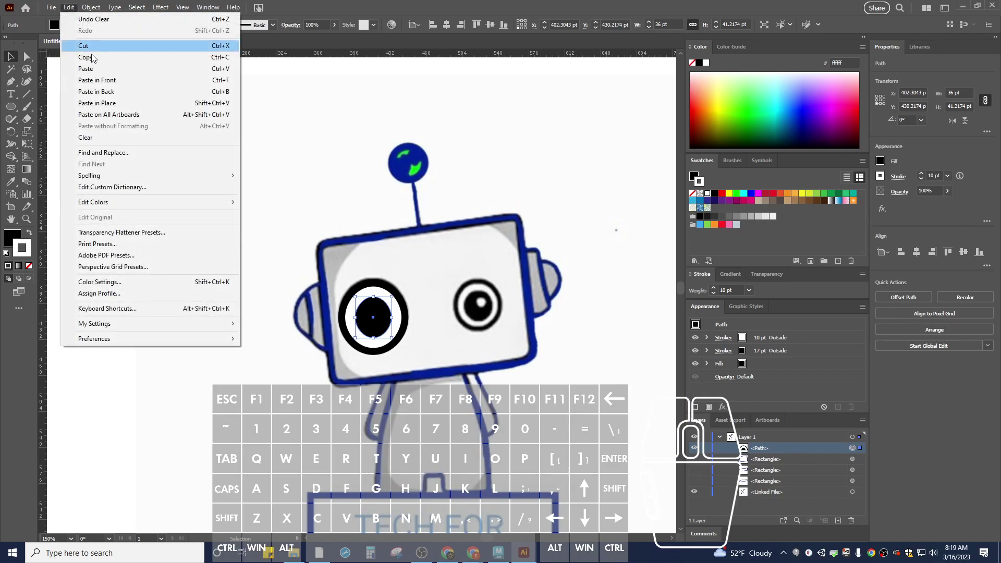
left_click(100, 104)
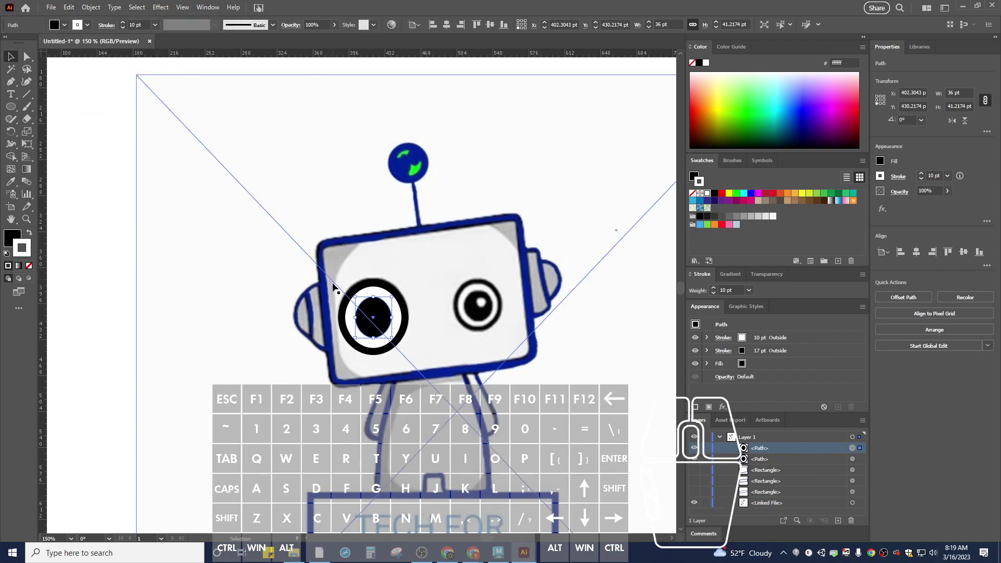
left_click_drag(373, 318, 373, 317)
mouse_move(484, 311)
left_mouse_down()
mouse_move(502, 286)
mouse_move(481, 296)
mouse_move(473, 314)
mouse_move(478, 304)
left_mouse_up()
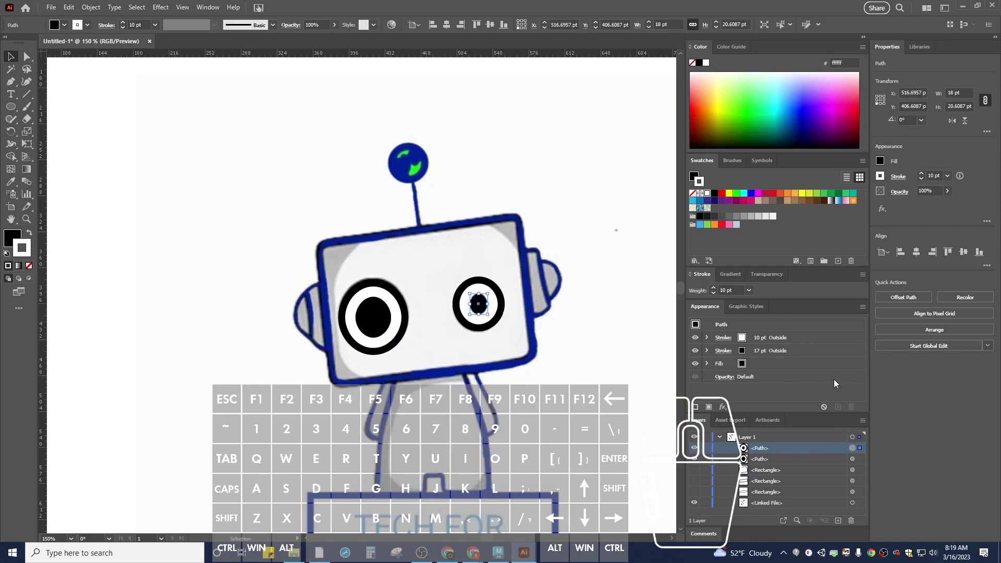
Step: Hide both eye paths to expose the draft eyes and clear the selection
left_click(696, 459)
left_click(695, 448)
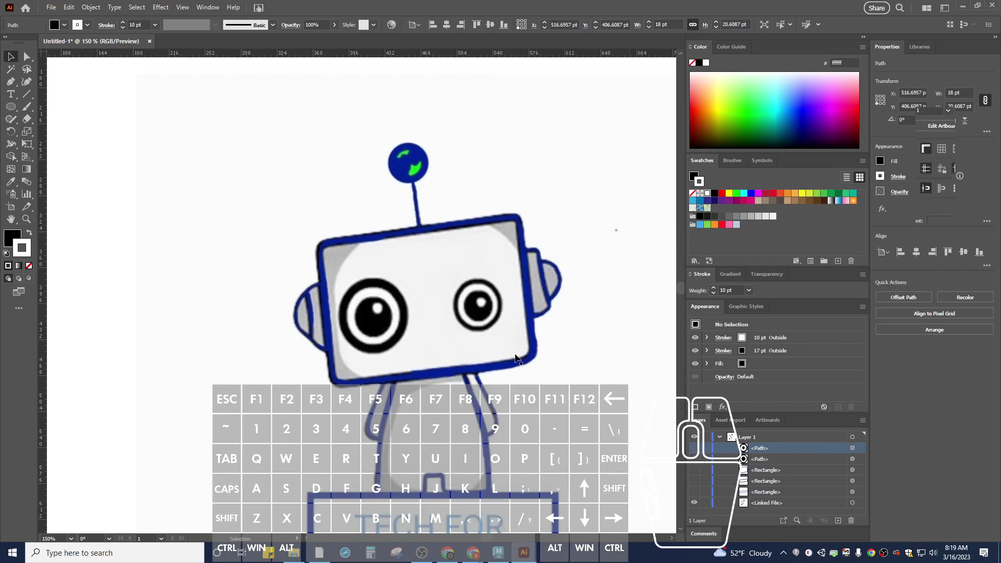
left_click(889, 405)
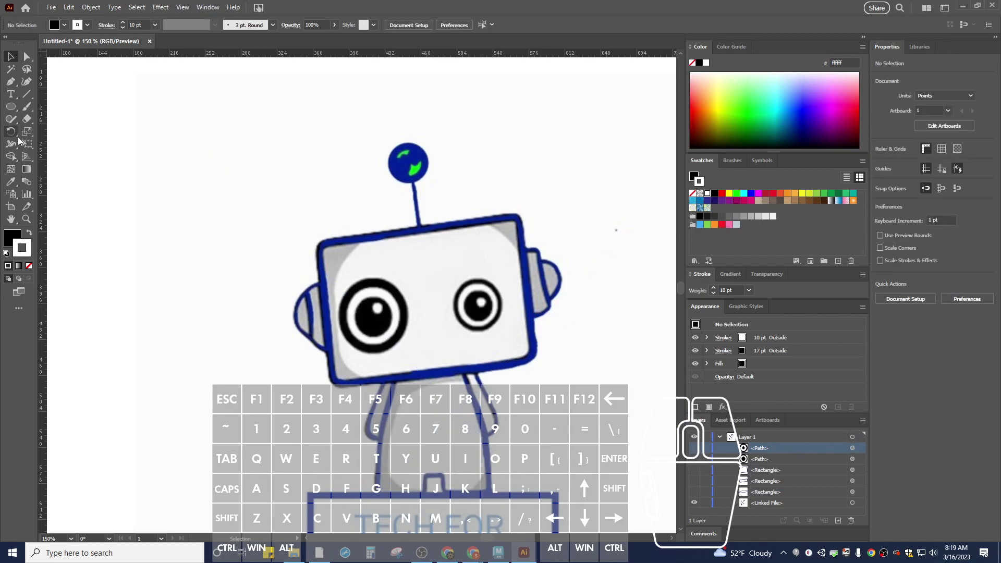
Step: Draw a white highlight circle without stroke, about 9.9 pt wide, over the highlight spot in each draft pupil
left_click(10, 106)
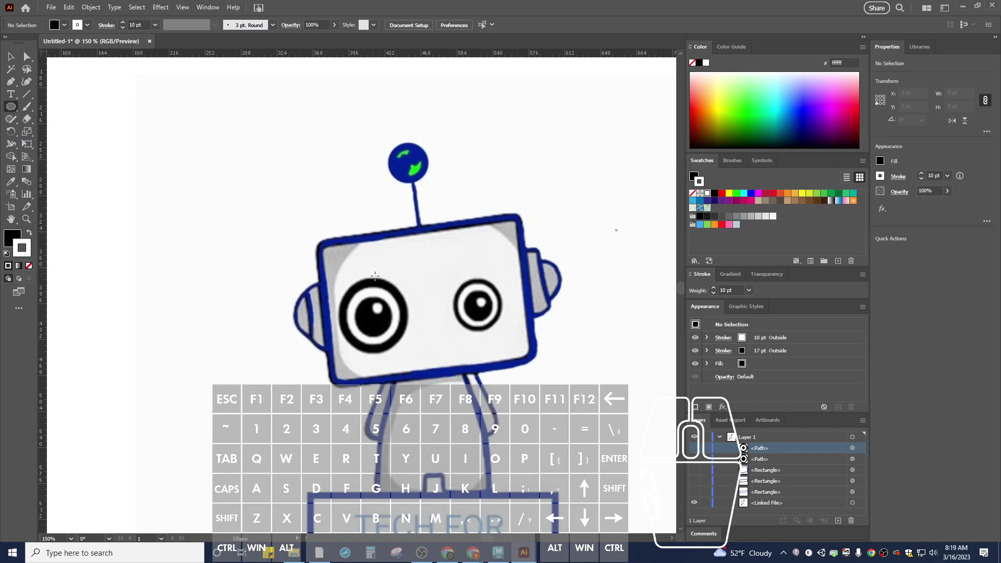
left_click(880, 161)
left_click(781, 198)
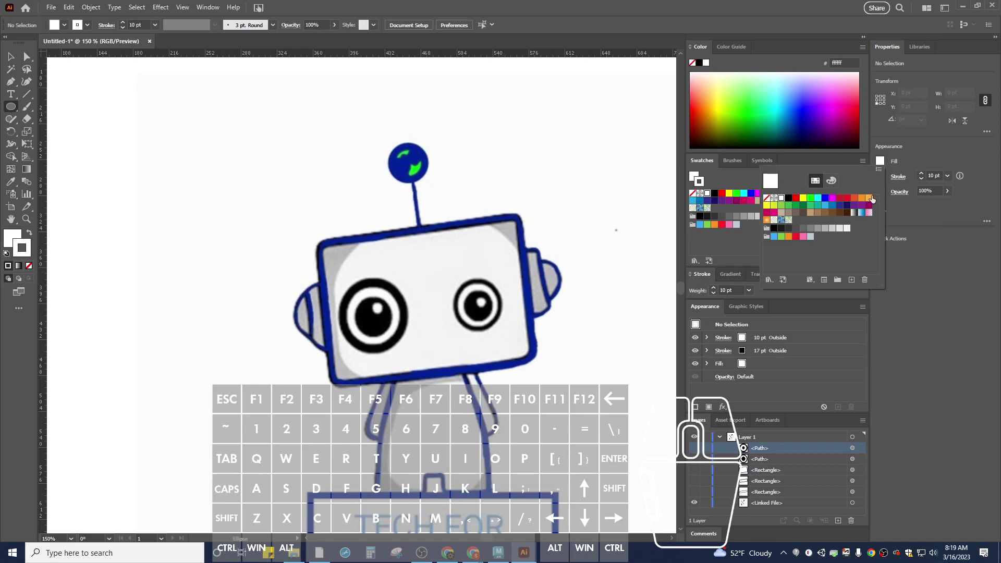
left_click(881, 177)
left_click(766, 213)
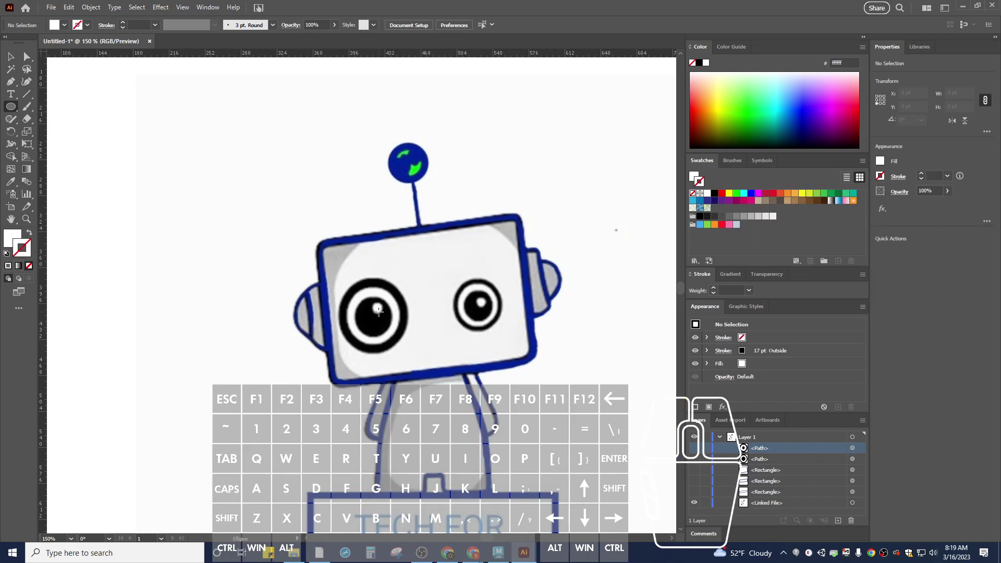
left_click_drag(377, 308, 381, 312)
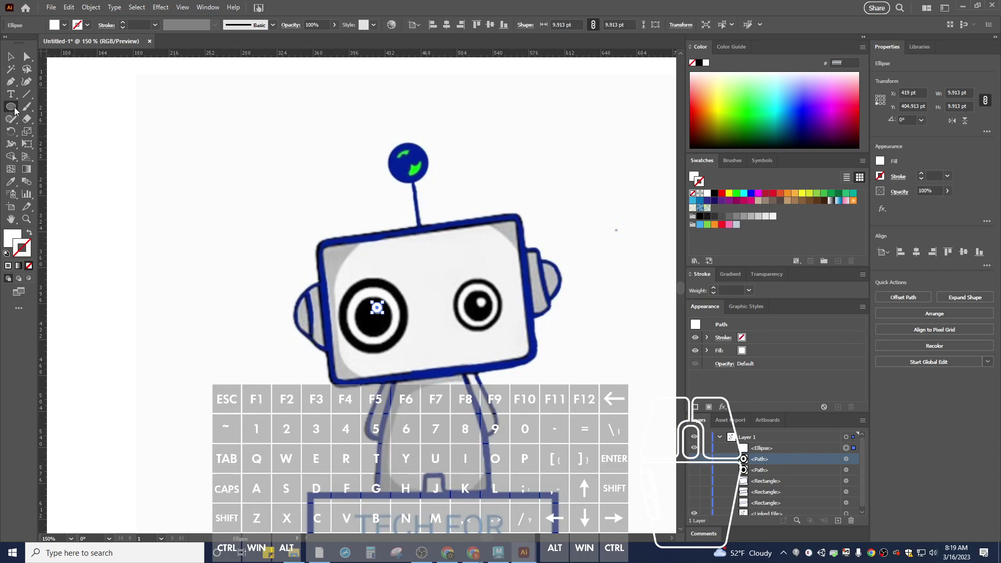
mouse_move(481, 302)
left_mouse_down()
mouse_move(508, 329)
mouse_move(501, 311)
mouse_move(506, 339)
mouse_move(488, 308)
left_mouse_up()
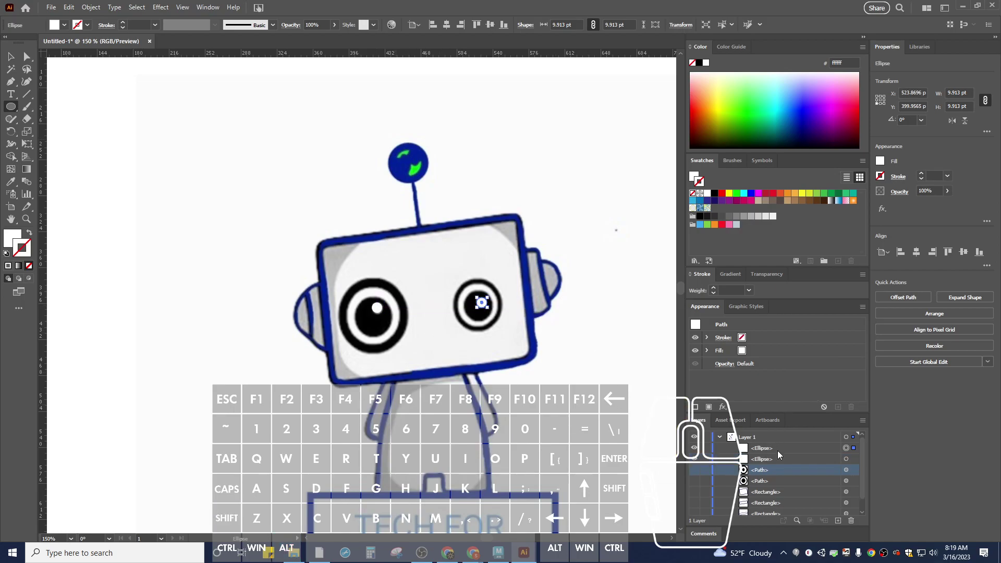
Step: Show both eye paths and the three head and ear rectangles again
left_click(693, 470)
left_click(693, 480)
scroll(711, 463, "down", 1)
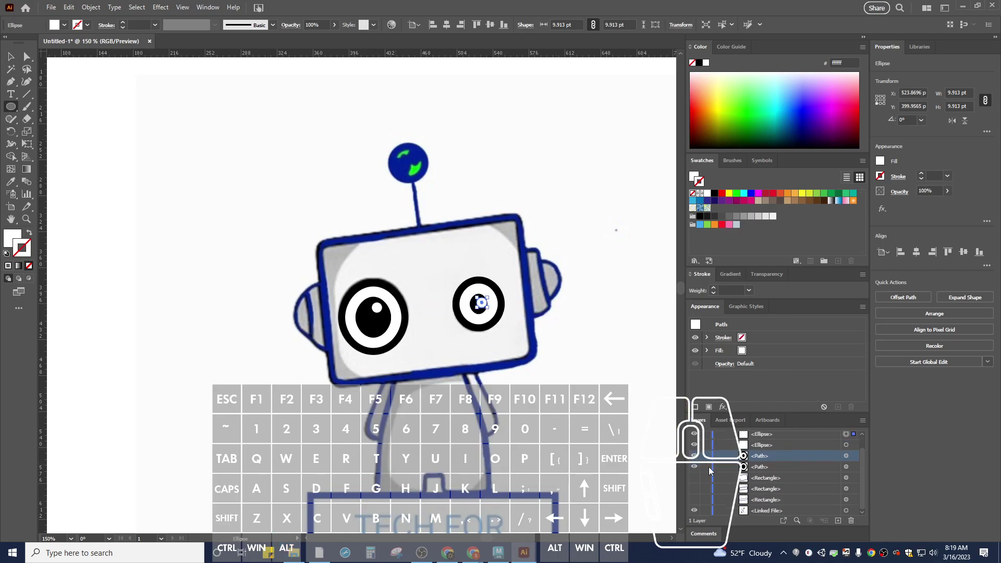
left_click_drag(697, 477, 699, 499)
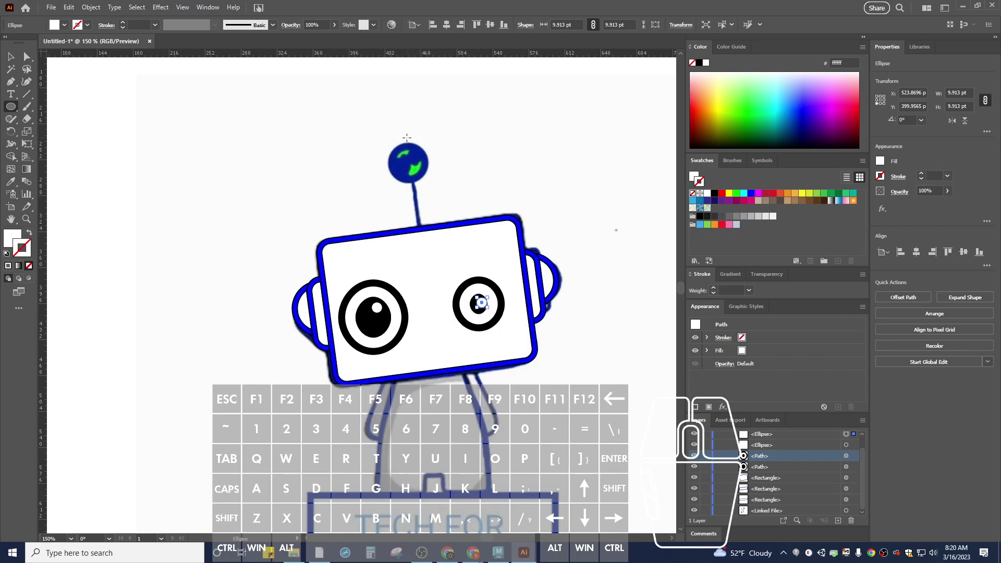
Step: Draw a straight line segment about 53 pt long along the draft antenna, from its ball to the head's upper edge
left_click(25, 98)
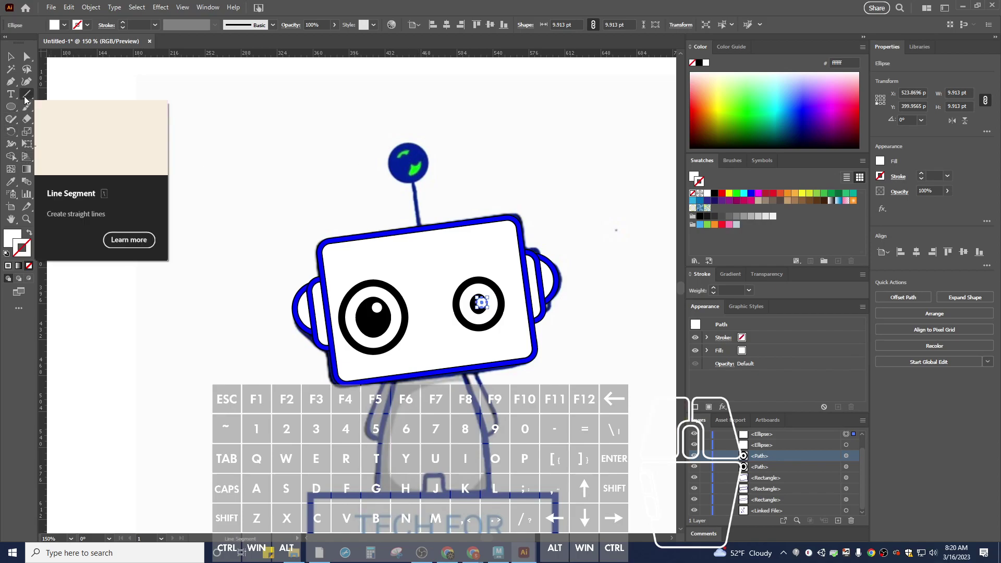
right_click(26, 99)
left_click(60, 97)
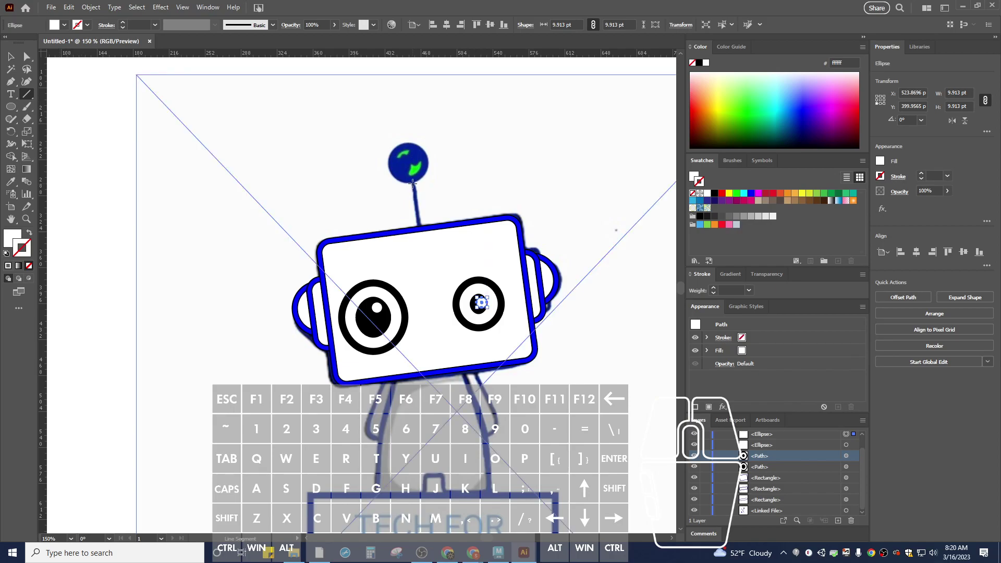
left_click_drag(412, 179, 420, 228)
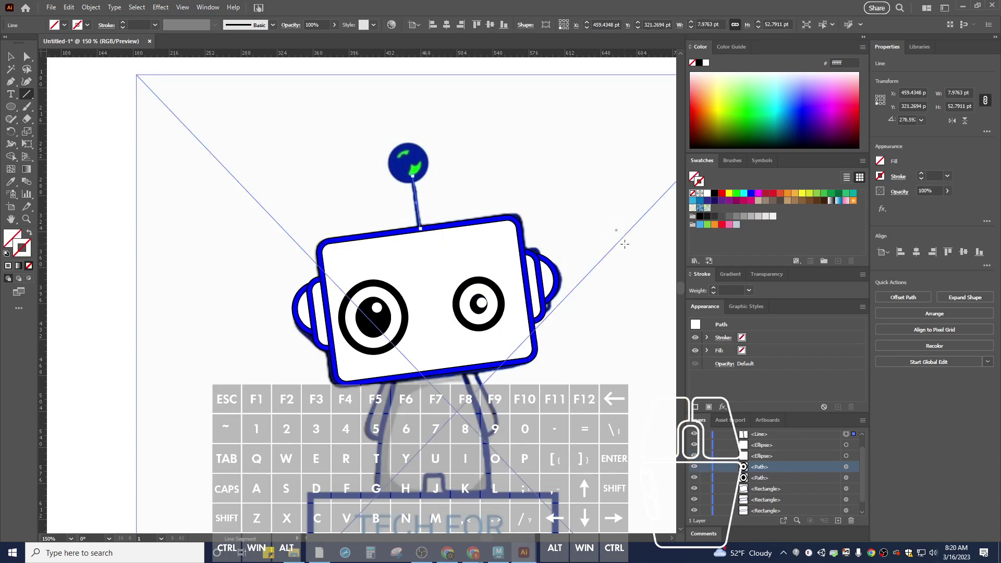
Step: Give the antenna line a blue stroke with a weight of 4 pt
left_click(825, 435)
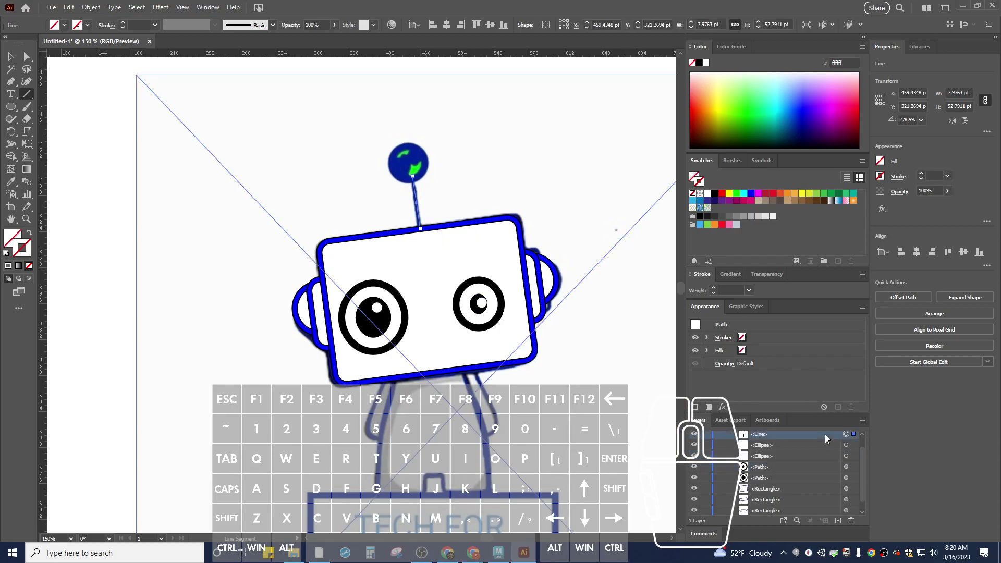
left_click(882, 175)
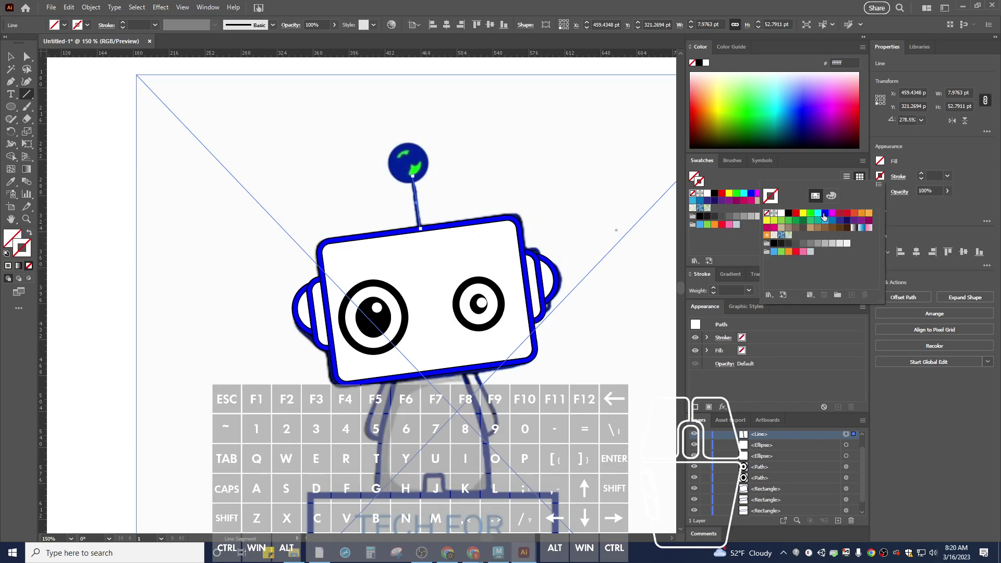
left_click(824, 213)
left_click(921, 174)
left_click(921, 174)
left_click(922, 173)
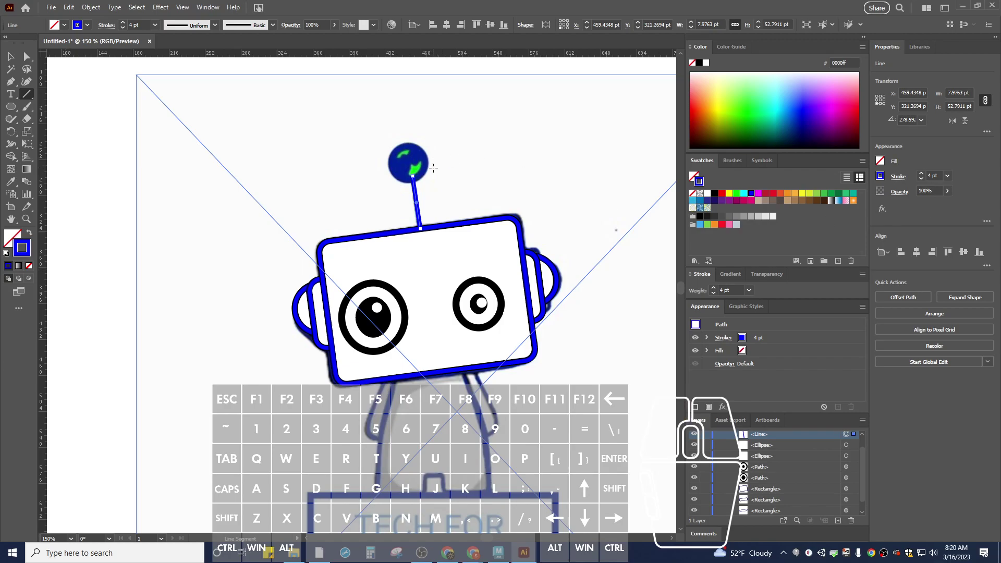
Step: Draw a circle with a blue fill and no stroke, about 42 pt wide, over the draft antenna ball
right_click(11, 109)
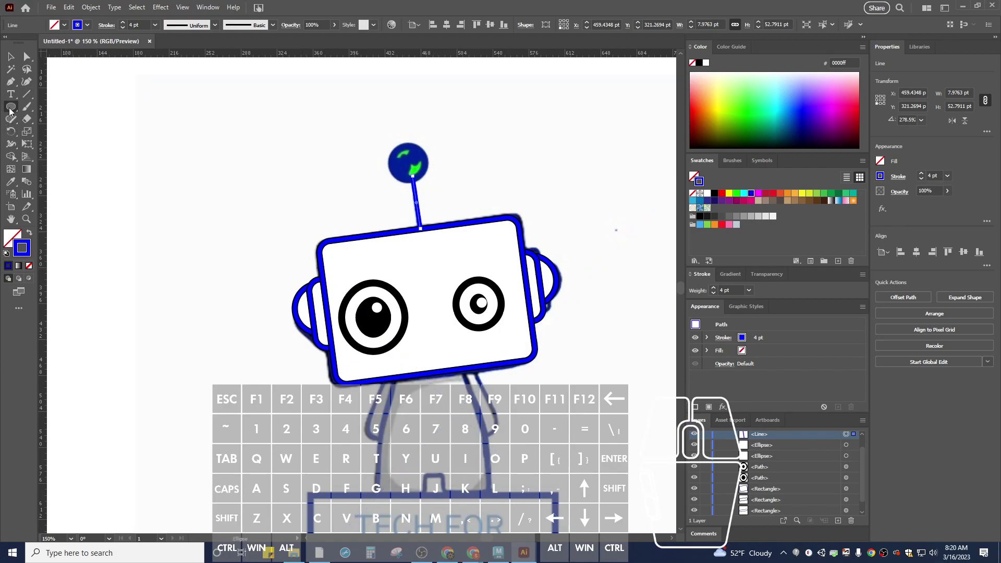
left_click(68, 135)
left_click(880, 161)
left_click(824, 199)
left_click(906, 201)
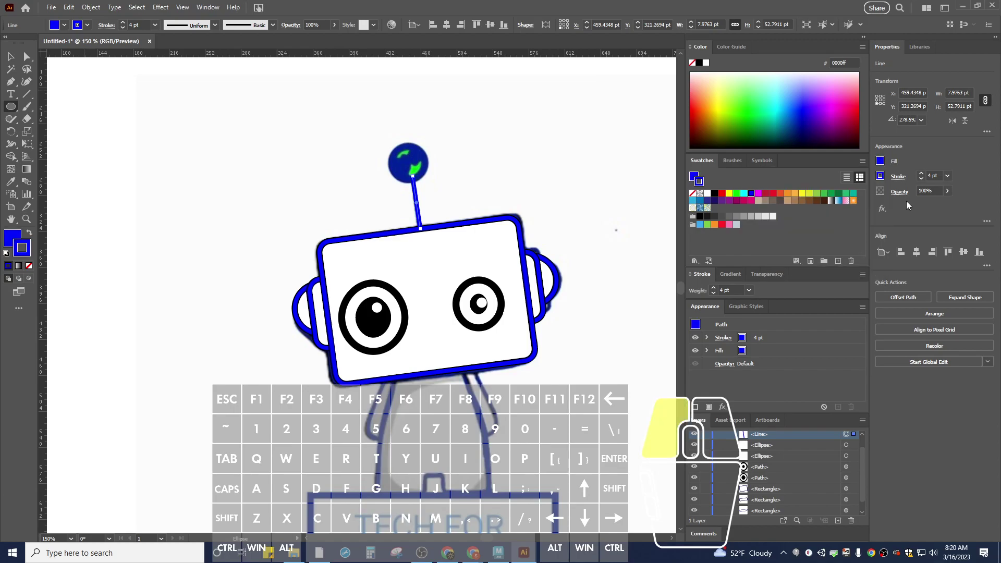
left_click(880, 176)
left_click(772, 213)
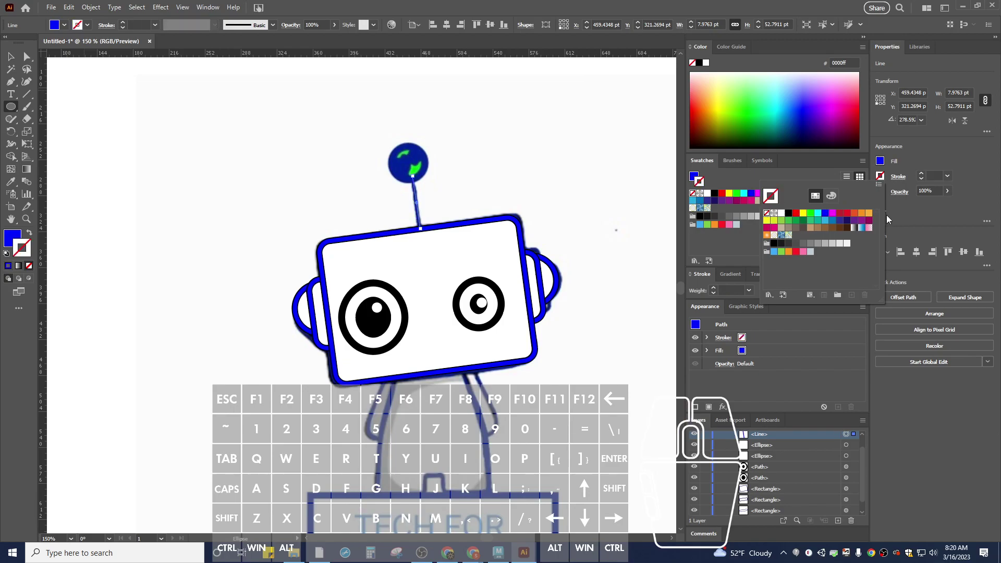
left_click(903, 212)
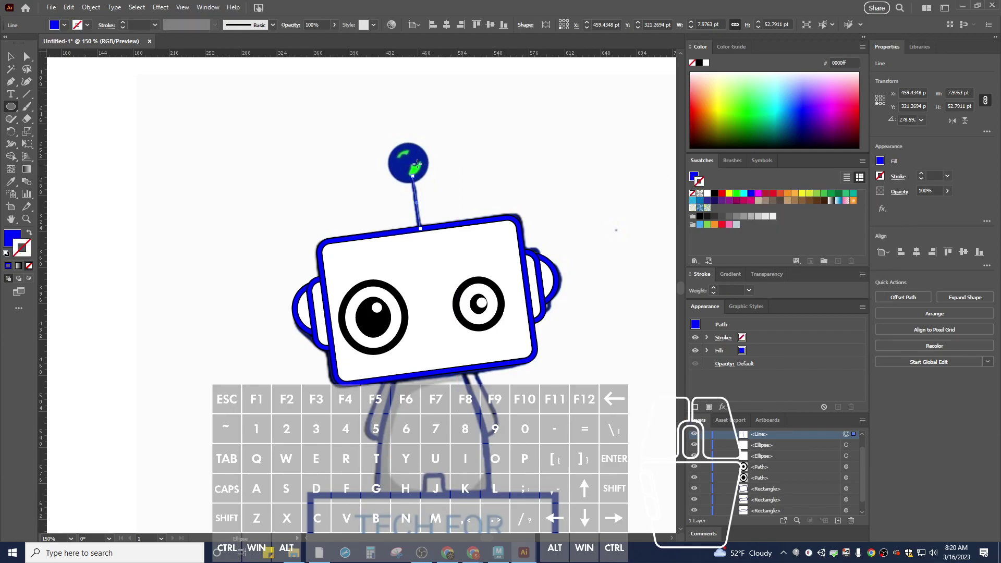
left_click_drag(408, 163, 429, 184)
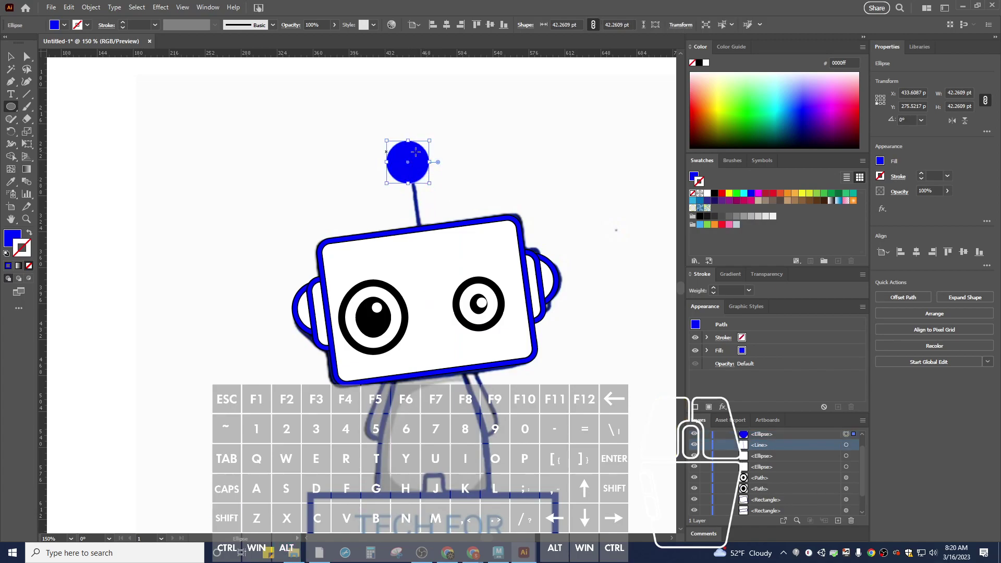
Step: Give the antenna line no fill and a blue stroke with a weight of 4 pt again
scroll(802, 440, "up", 1)
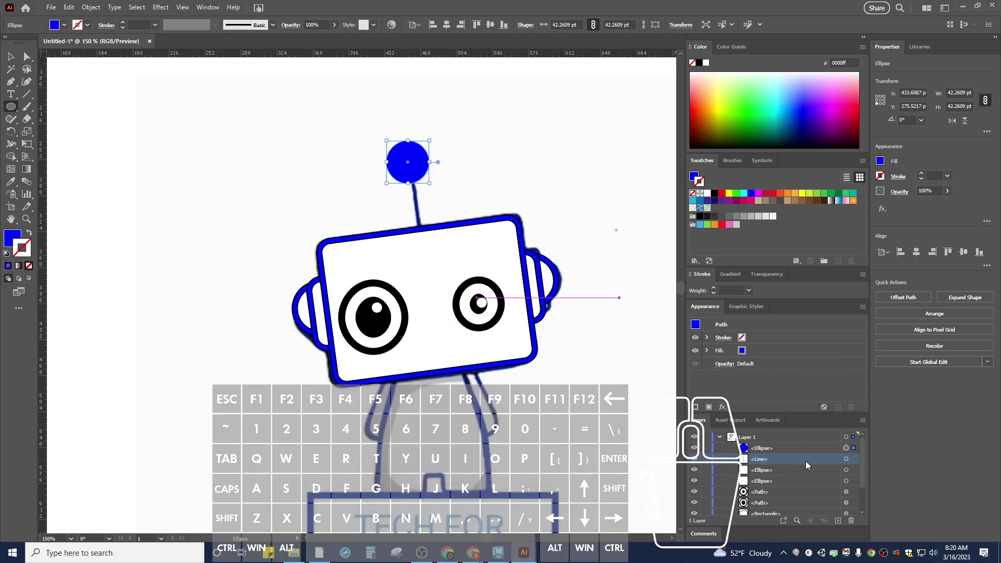
left_click(846, 459)
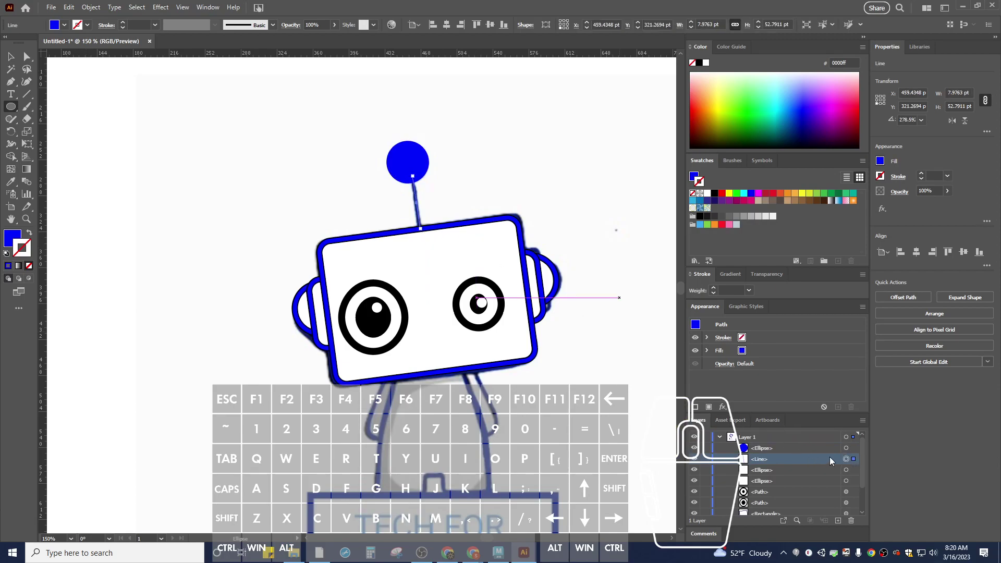
left_click(884, 163)
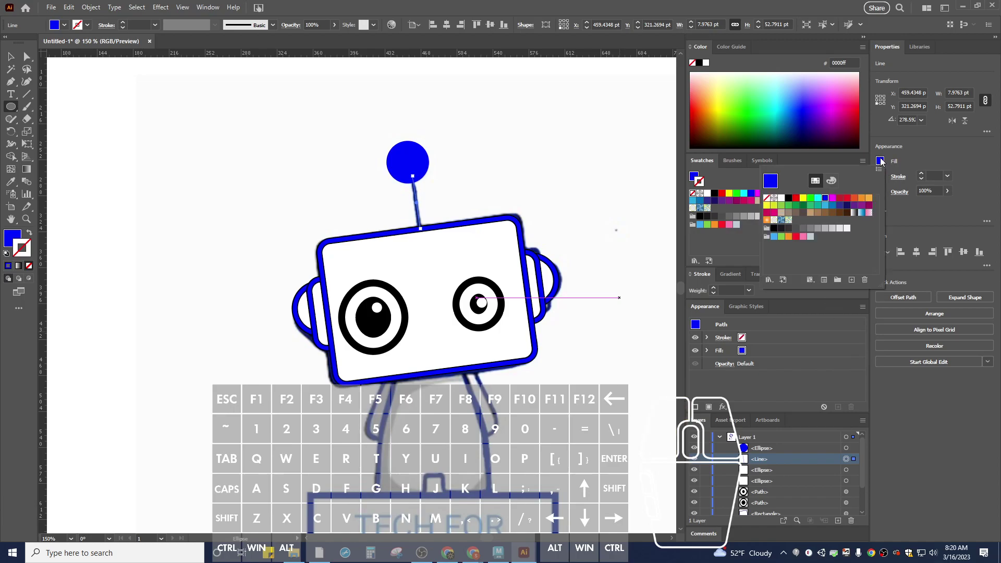
left_click(768, 201)
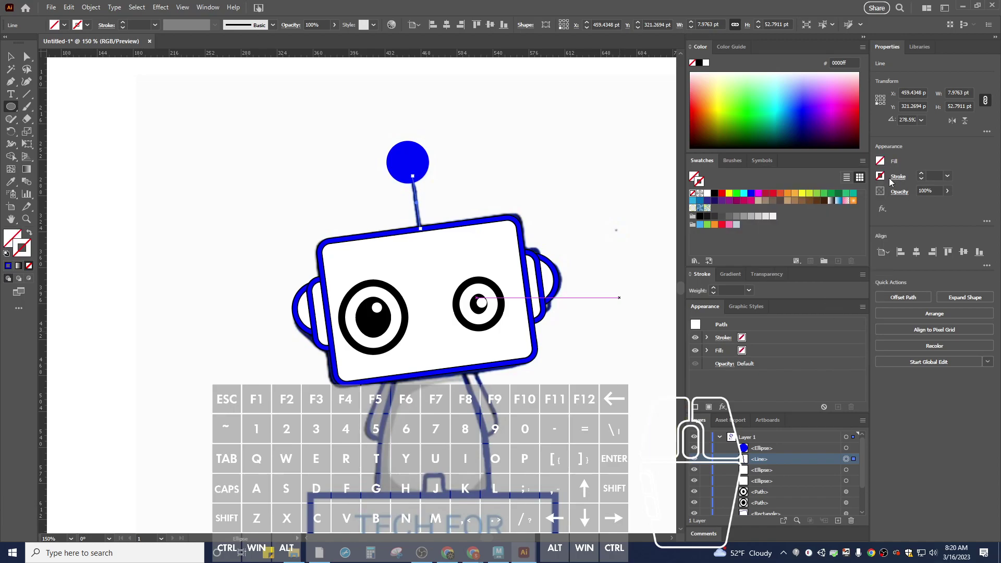
left_click(880, 175)
left_click(825, 213)
left_click(902, 202)
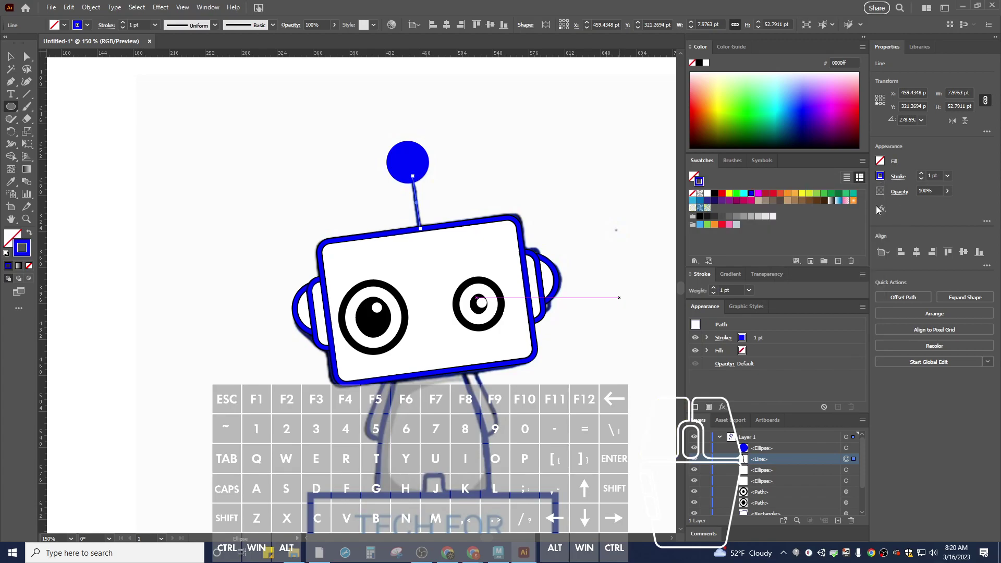
left_click(922, 174)
left_click(921, 173)
left_click(921, 173)
Step: Hide the blue circle covering the draft antenna ball
left_click(845, 448)
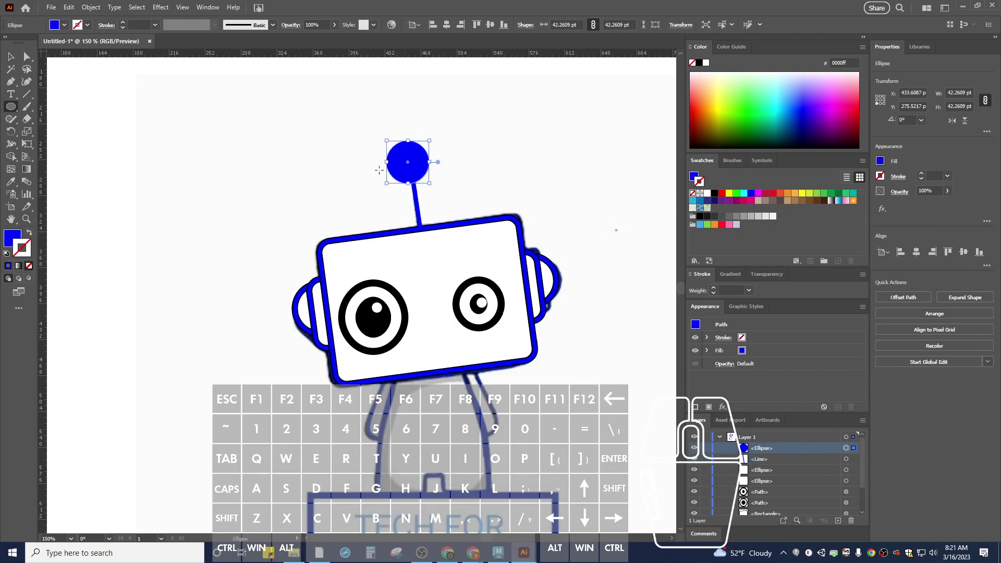
left_click(694, 450)
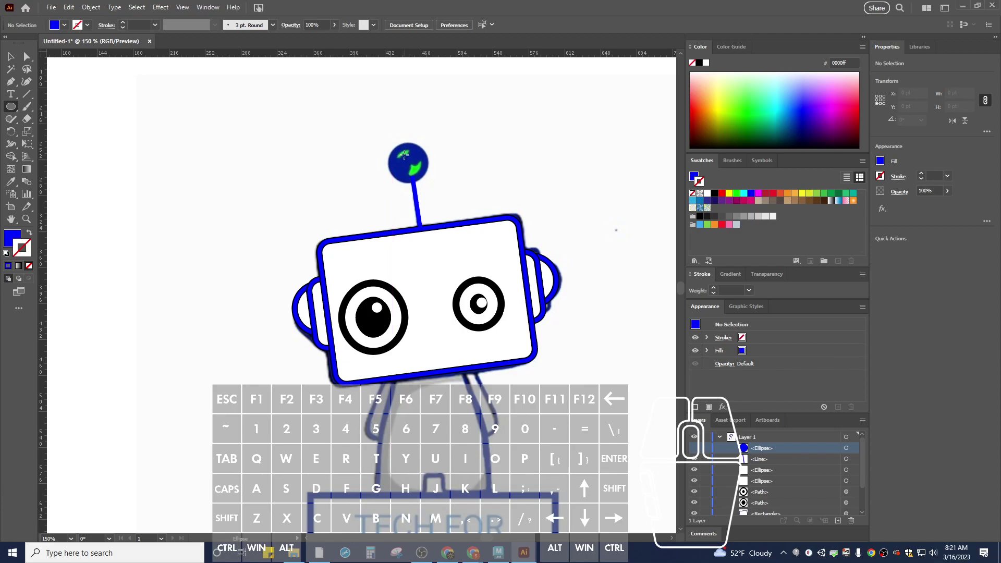
key("ctrl")
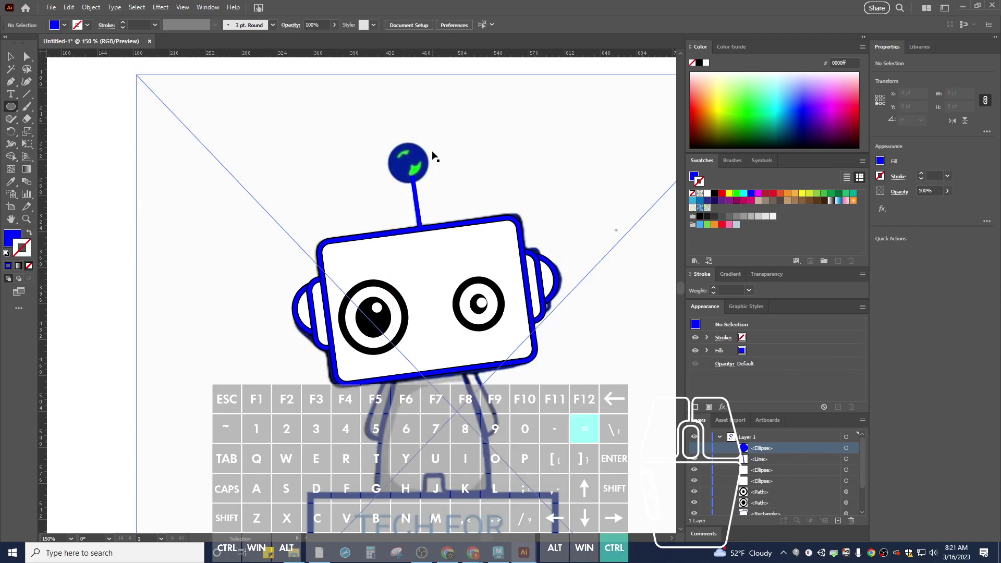
key("ctrl+equal")
key("ctrl+equal")
key("ctrl+equal")
key("space")
left_click_drag(449, 147, 418, 365)
left_click_drag(404, 242, 413, 333)
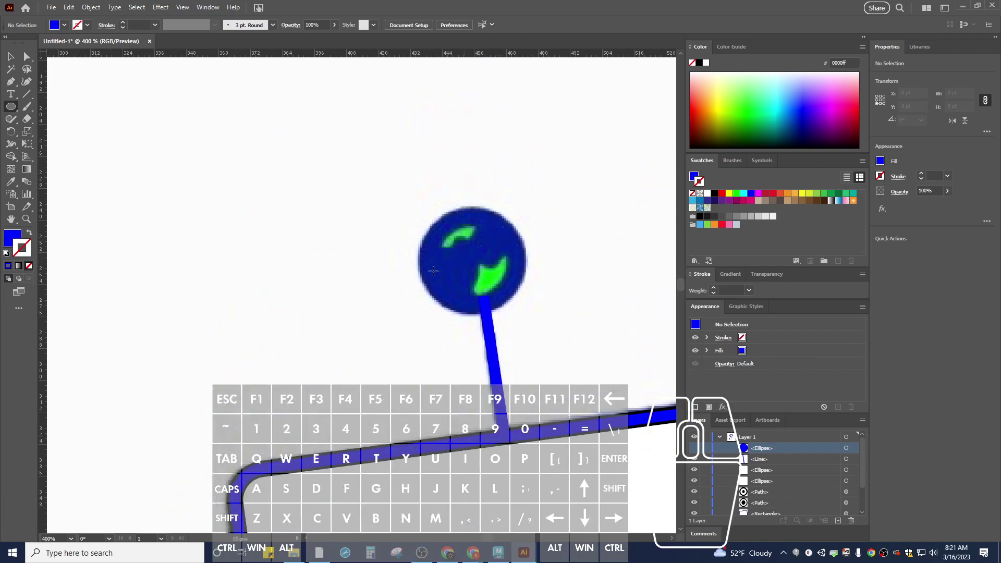
Step: Trace the upper curved highlight on the draft antenna ball with the Pen tool, using a bright green fill and no stroke
left_click(16, 85)
left_click(881, 163)
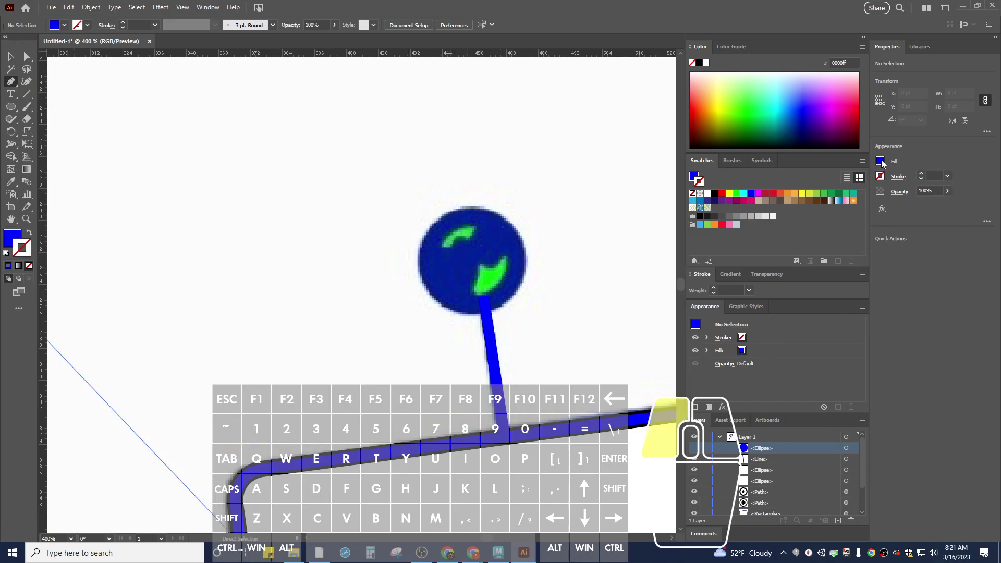
left_click_drag(881, 162, 976, 167)
left_click(882, 163)
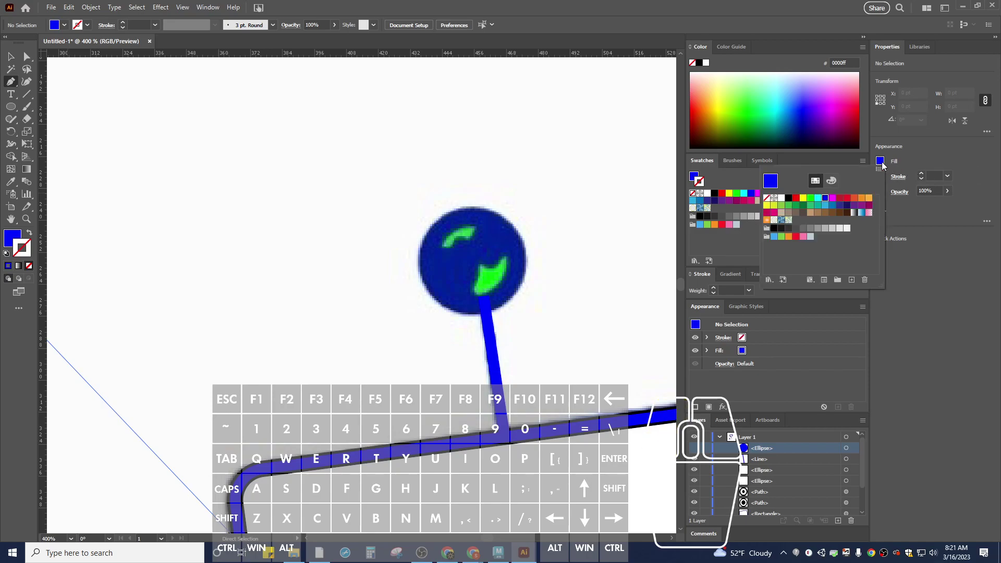
left_click(810, 198)
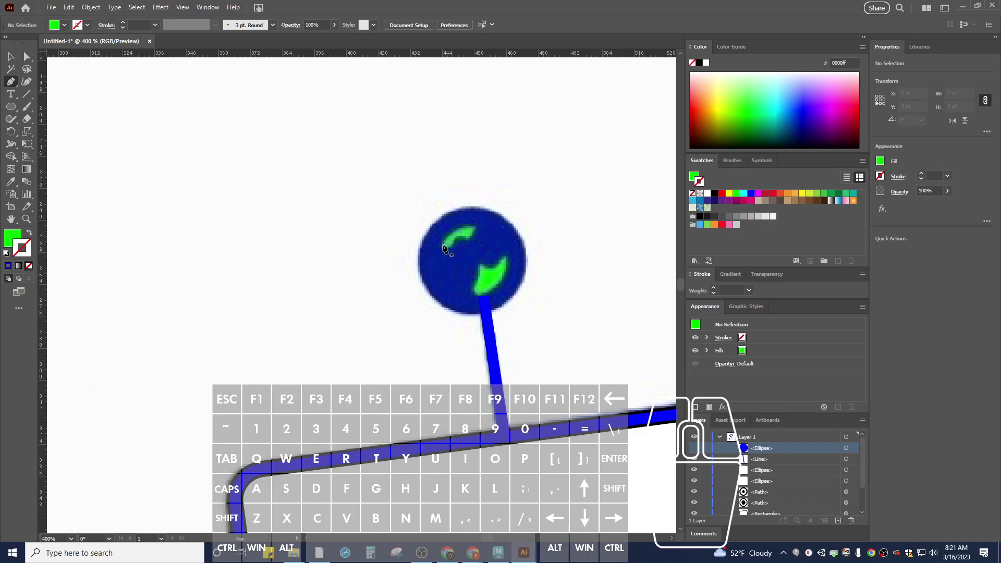
mouse_move(443, 246)
left_mouse_down()
mouse_move(439, 232)
mouse_move(480, 228)
mouse_move(447, 246)
left_mouse_up()
key("alt")
key("alt")
left_click(469, 239)
key("alt")
left_click(442, 246)
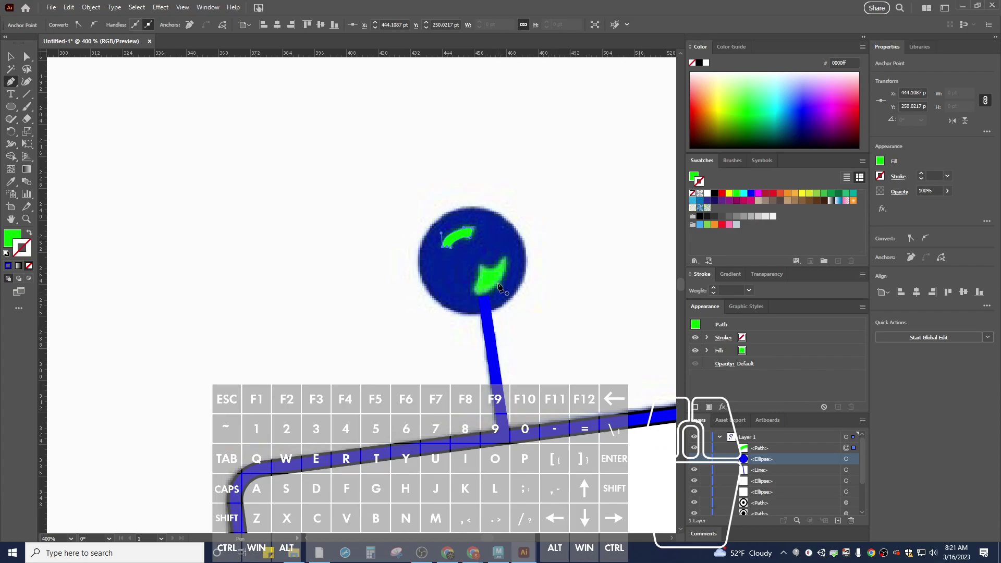
Step: Trace the lower highlight on the draft antenna ball as a closed green shape with the Pen tool
left_click(475, 298)
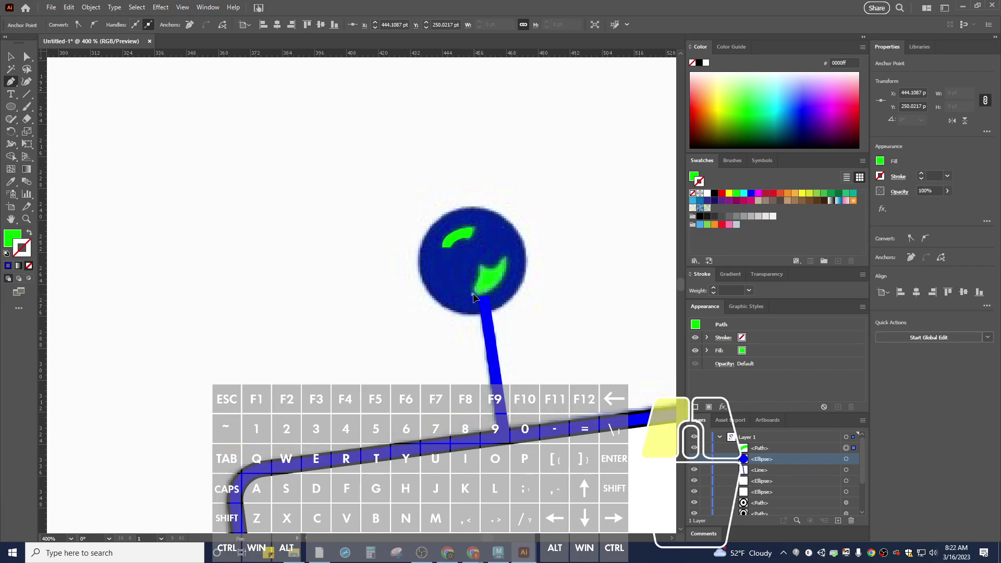
left_click(477, 299)
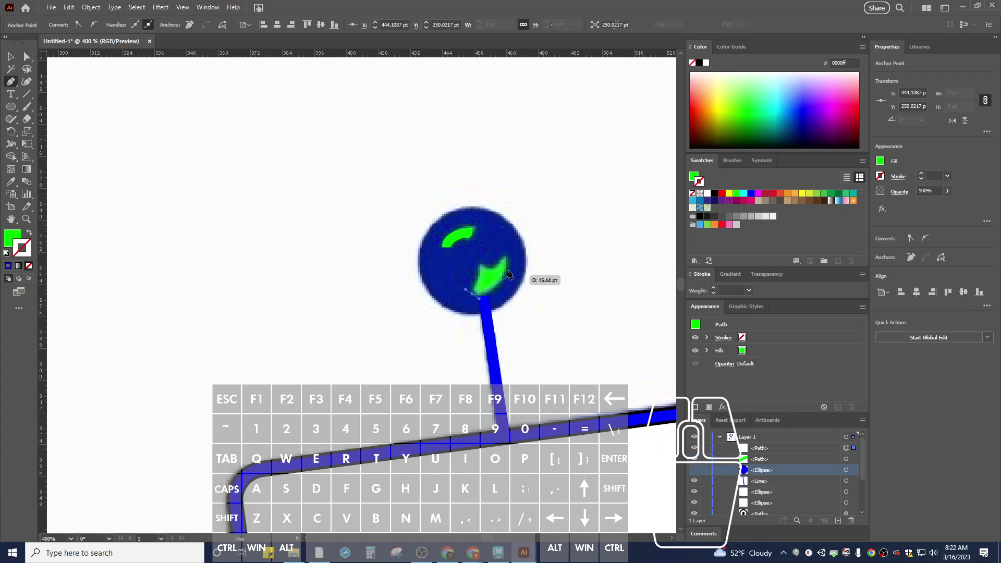
left_click_drag(507, 259, 468, 258)
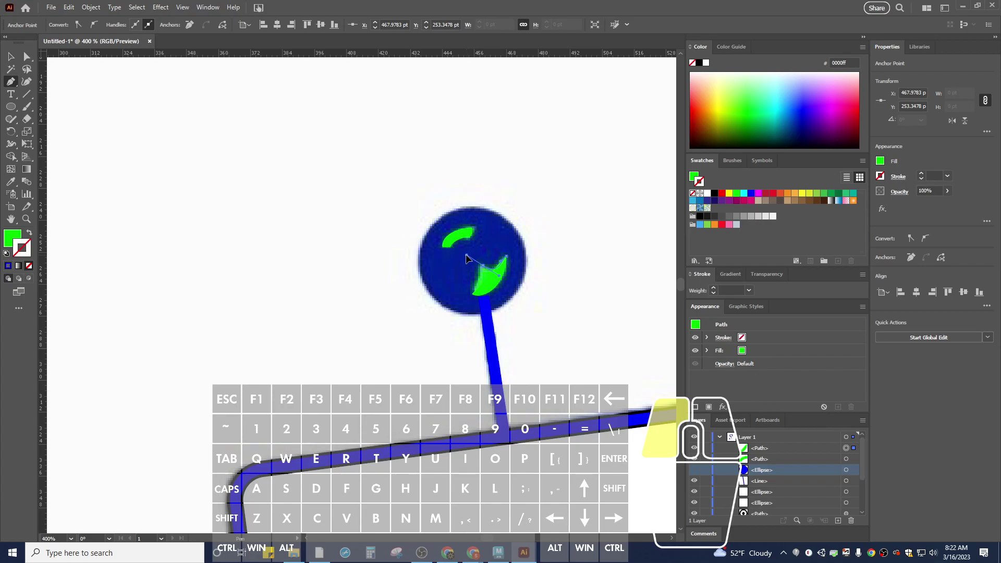
left_click_drag(468, 255, 480, 279)
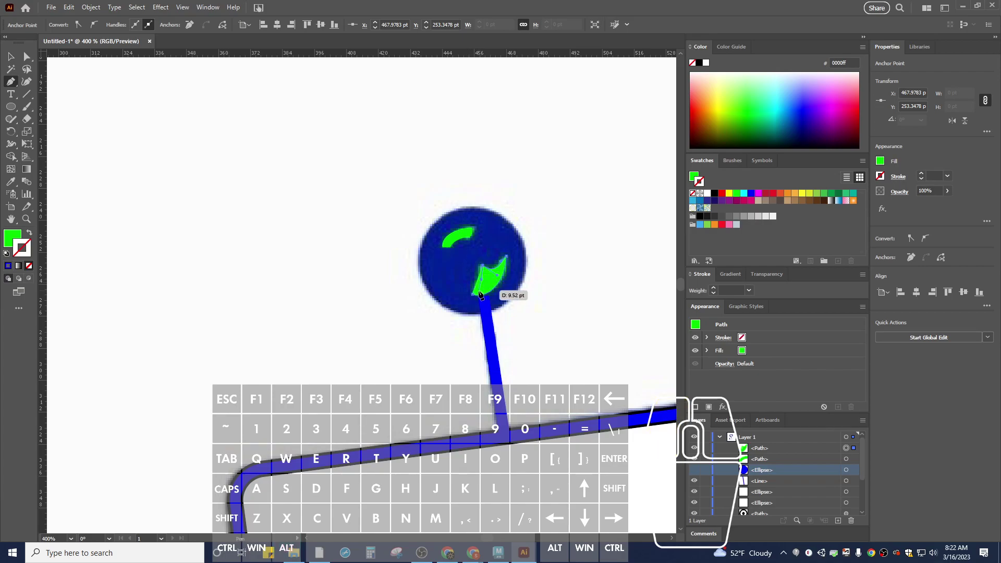
left_click(473, 294)
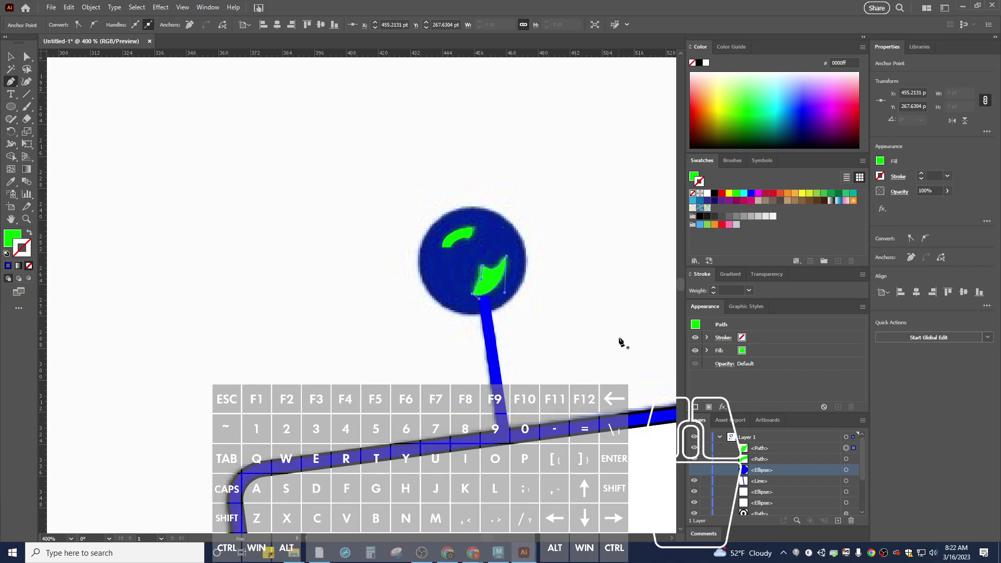
Step: Reshape the inner corner of the lower green highlight to fit the draft, and show the blue antenna circle again
left_click(484, 271, "ctrl")
left_click_drag(483, 267, 494, 276)
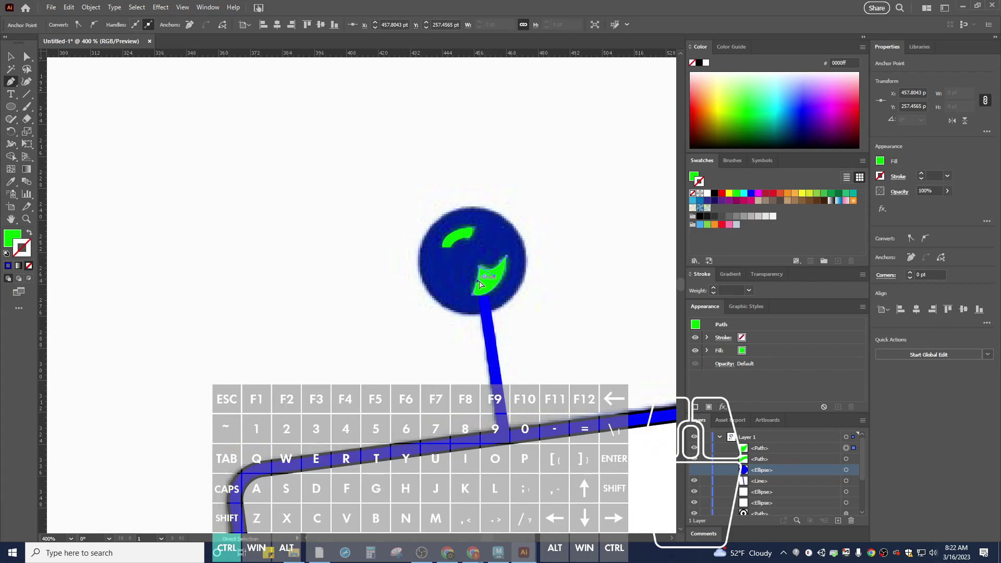
left_click(480, 284)
left_click_drag(481, 278, 483, 279)
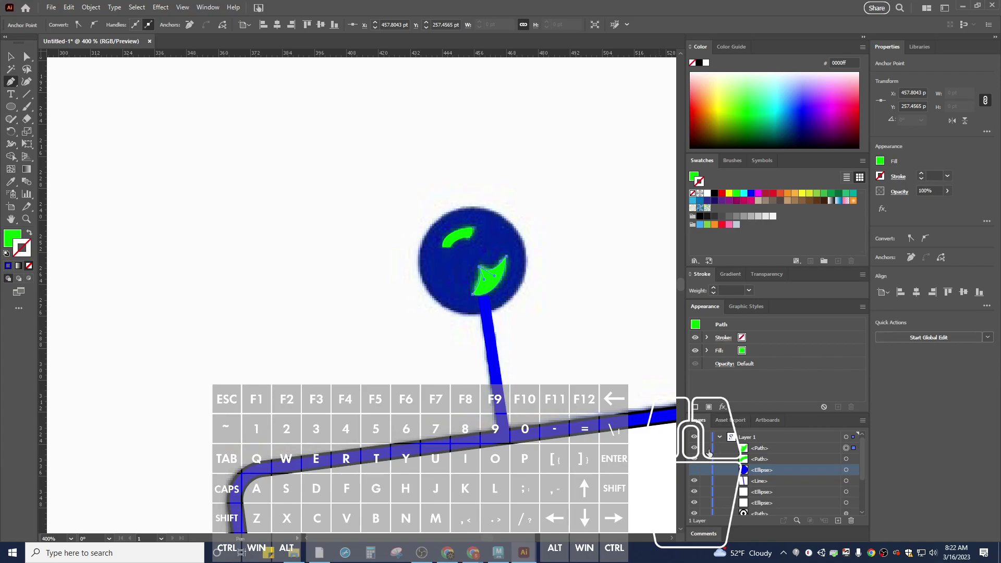
left_click(694, 471)
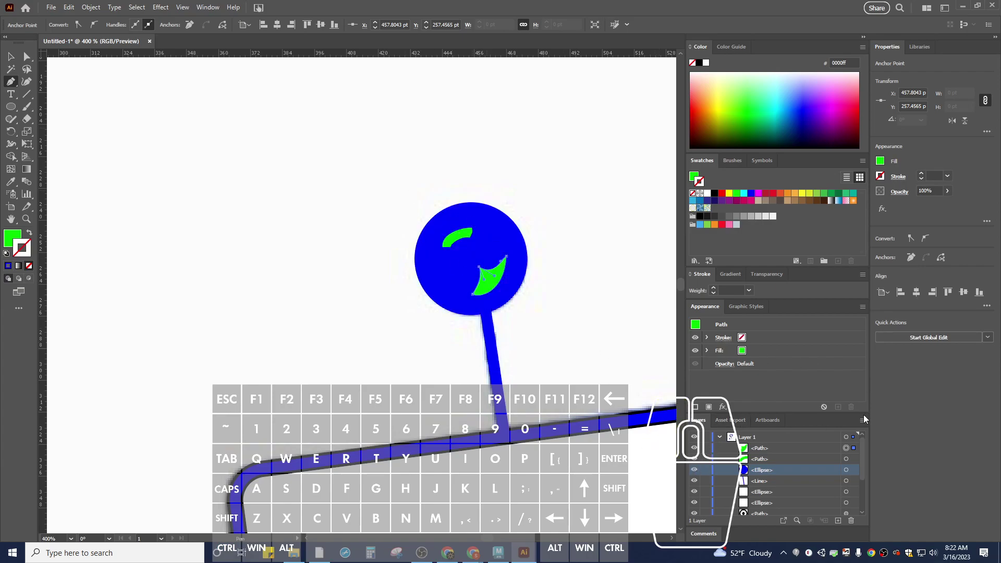
Step: Set the fill to white and the stroke to blue with a weight of 4 pt for tracing the robot's body
scroll(577, 329, "down", 5)
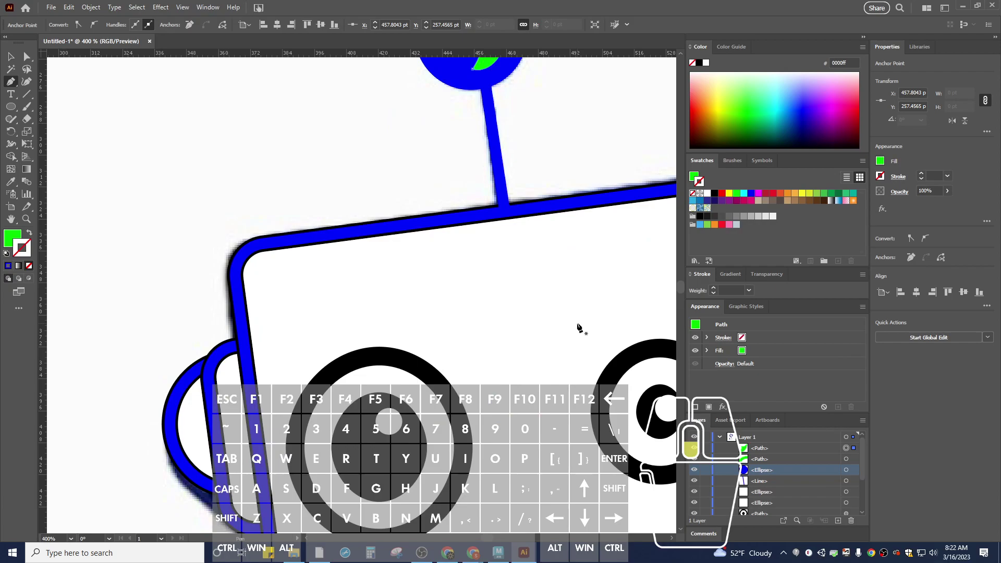
key("ctrl+minus")
key("ctrl+minus")
key("ctrl+minus")
key("ctrl+minus")
key("ctrl+minus")
left_click_drag(394, 407, 429, 217)
scroll(443, 338, "up", 1)
key("ctrl+equal")
key("ctrl+equal")
key("ctrl+equal")
left_click_drag(394, 345, 411, 196)
left_click_drag(399, 307, 390, 206)
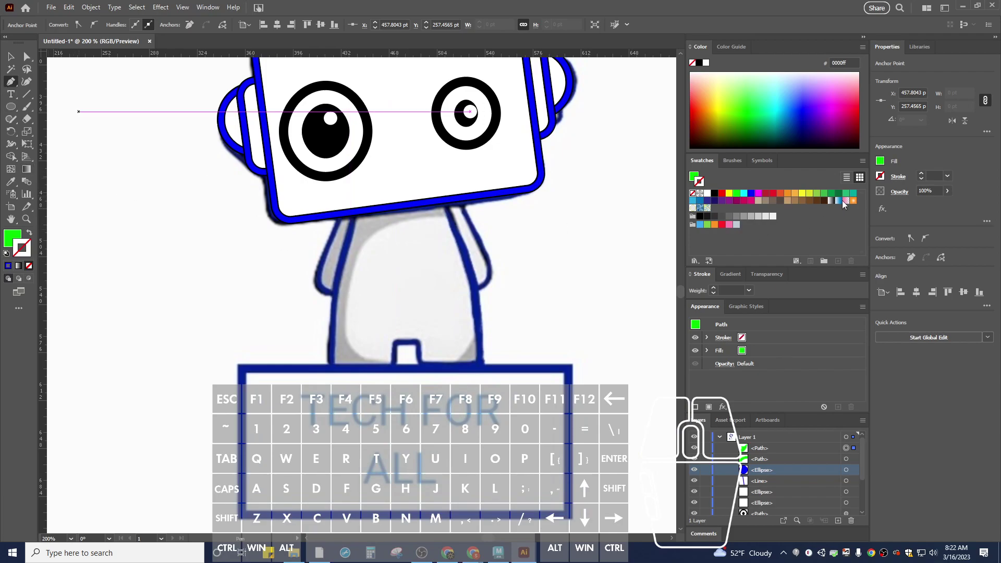
left_click(880, 161)
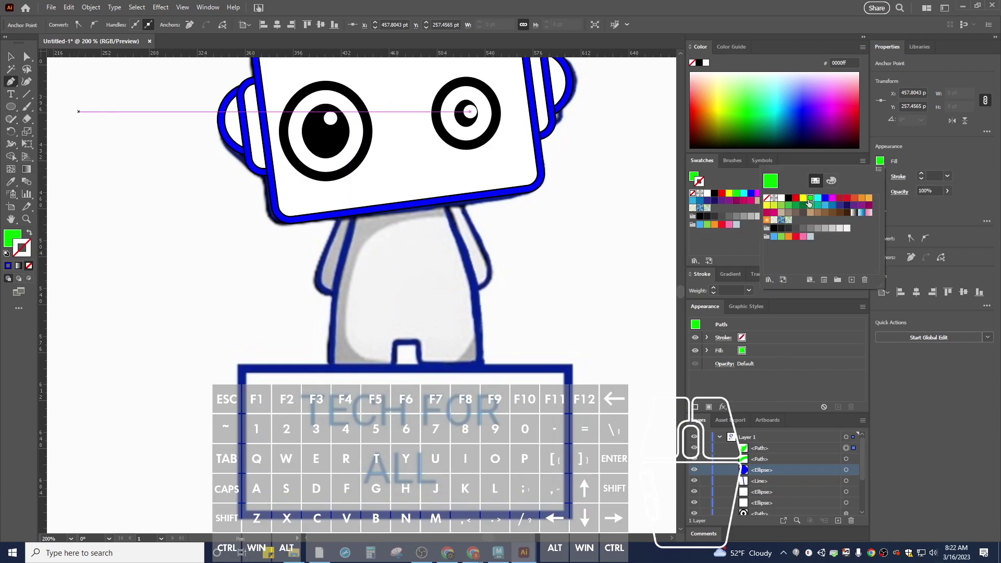
left_click(781, 198)
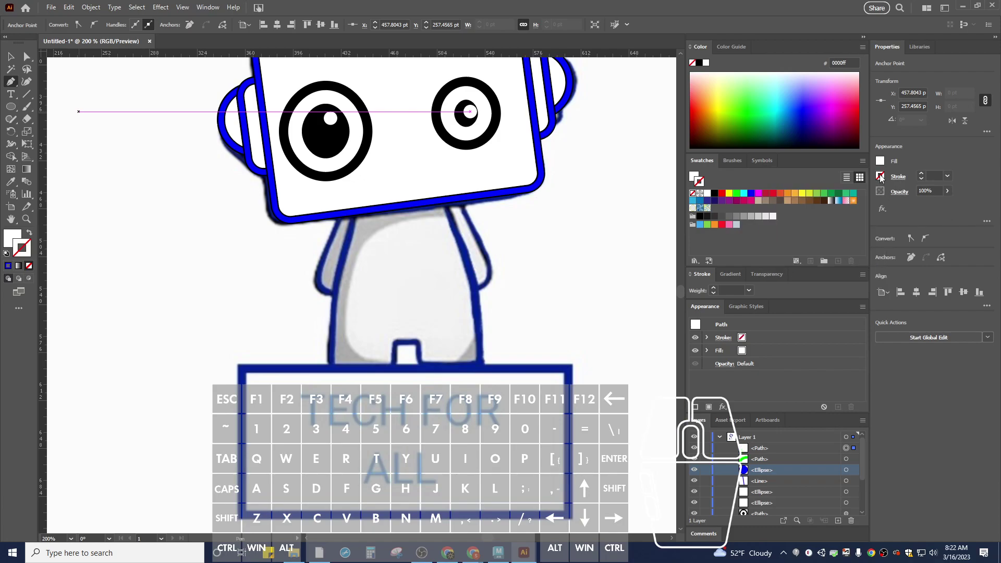
left_click(880, 176)
left_click(823, 214)
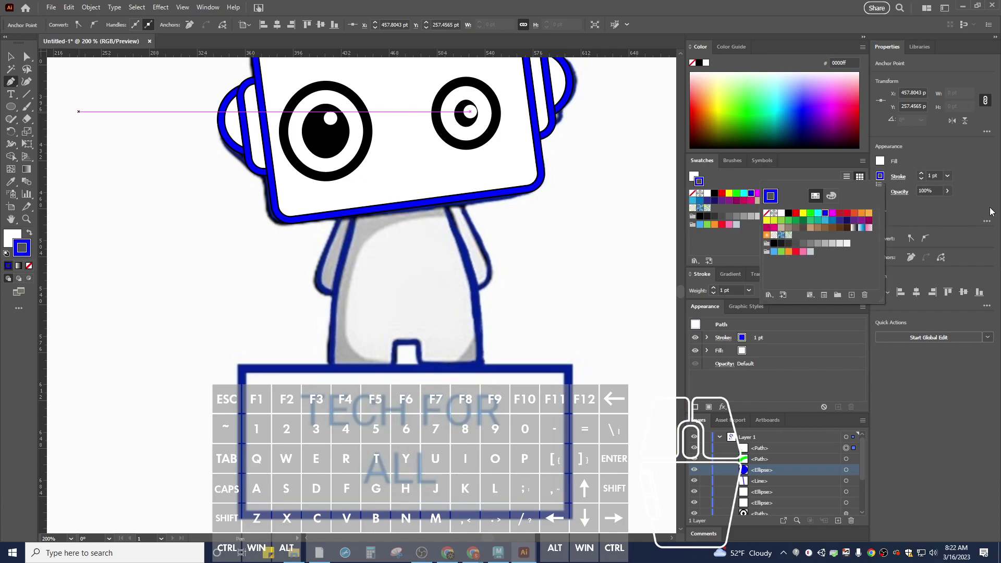
left_click(922, 173)
left_click(921, 174)
left_click(921, 174)
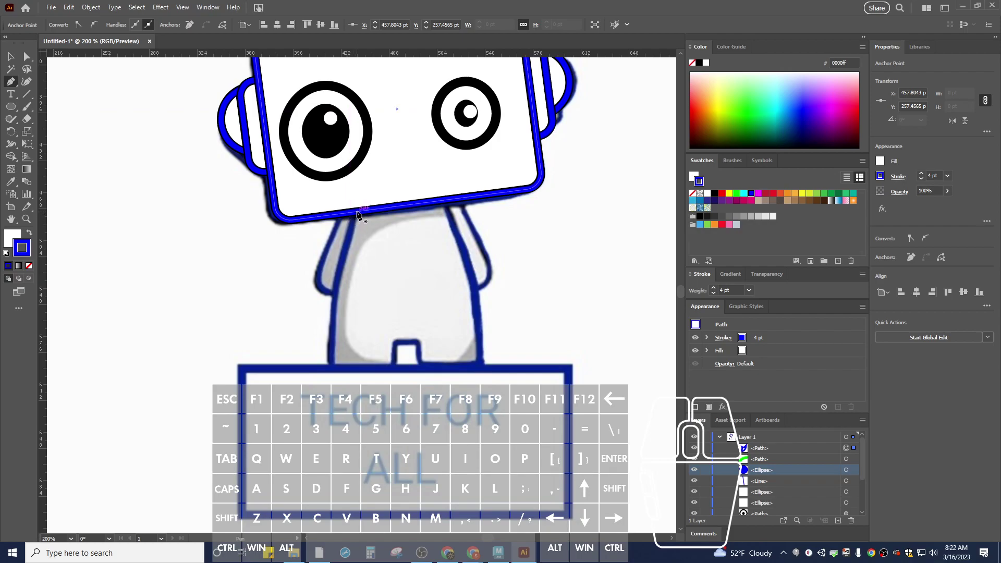
Step: Trace the robot body's curved left side, its flat base and the notch between the legs with the Pen tool
left_click_drag(357, 212, 341, 264)
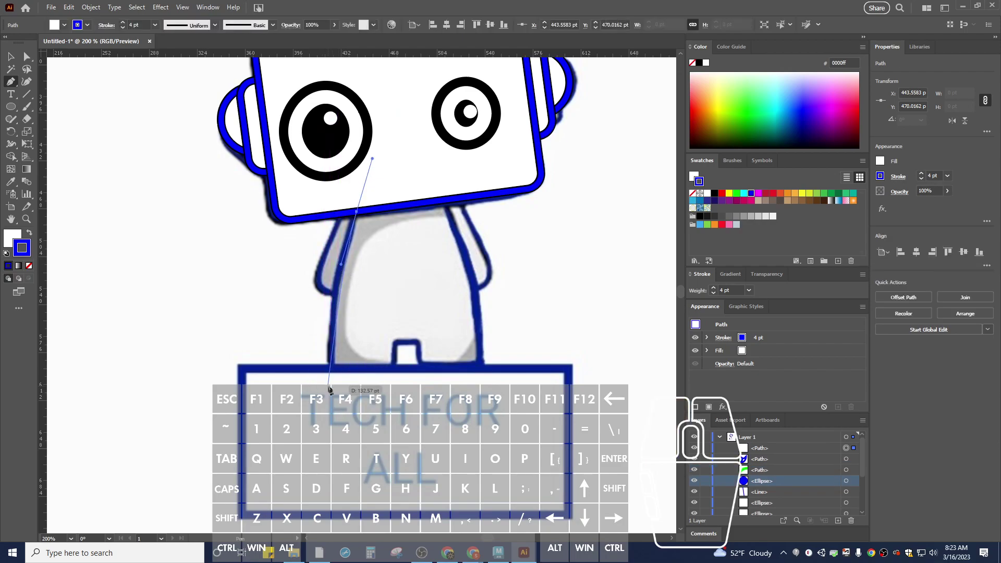
left_click(331, 368)
mouse_move(331, 368)
left_mouse_down()
mouse_move(332, 414)
mouse_move(358, 369)
left_mouse_up()
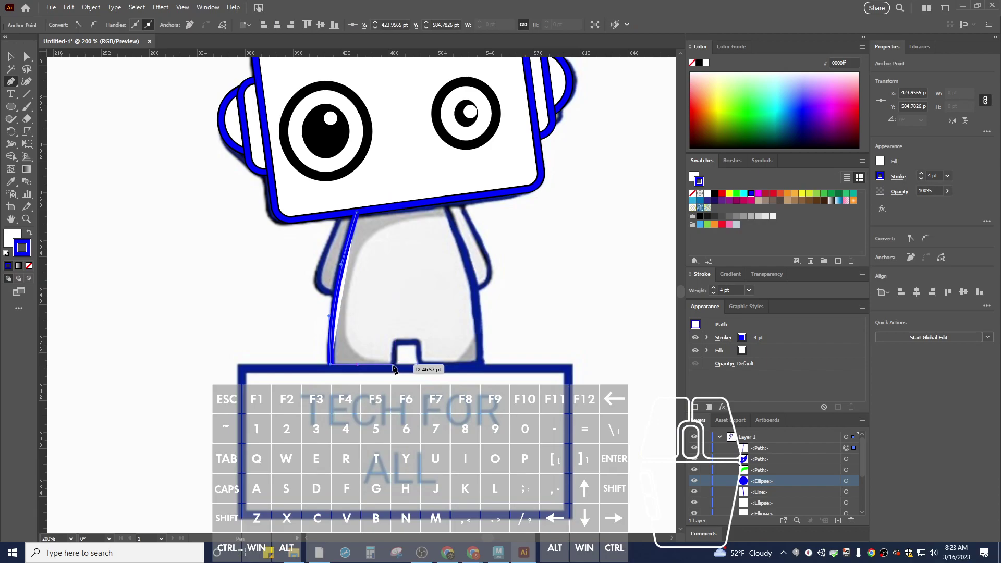
left_click(394, 367)
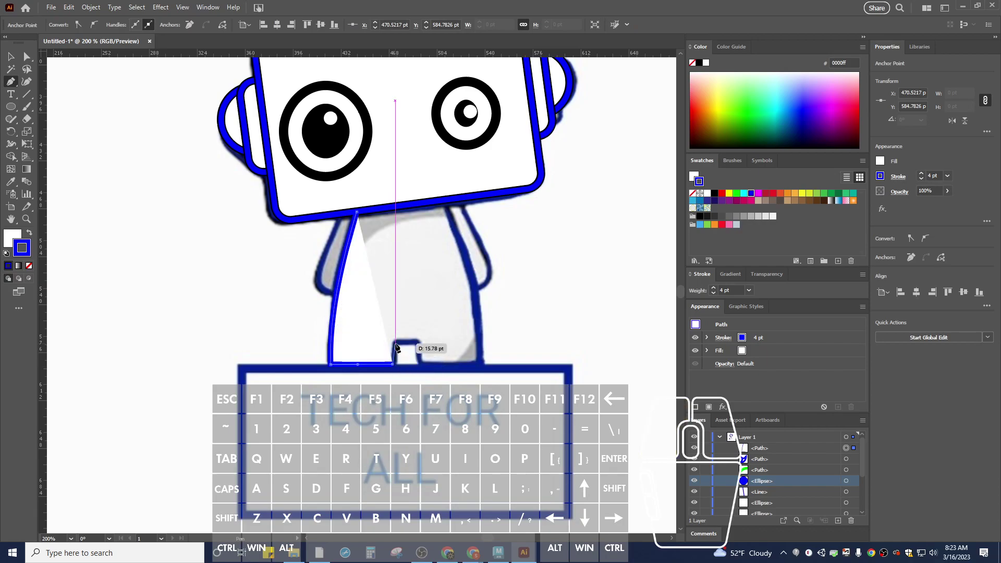
left_click(396, 342)
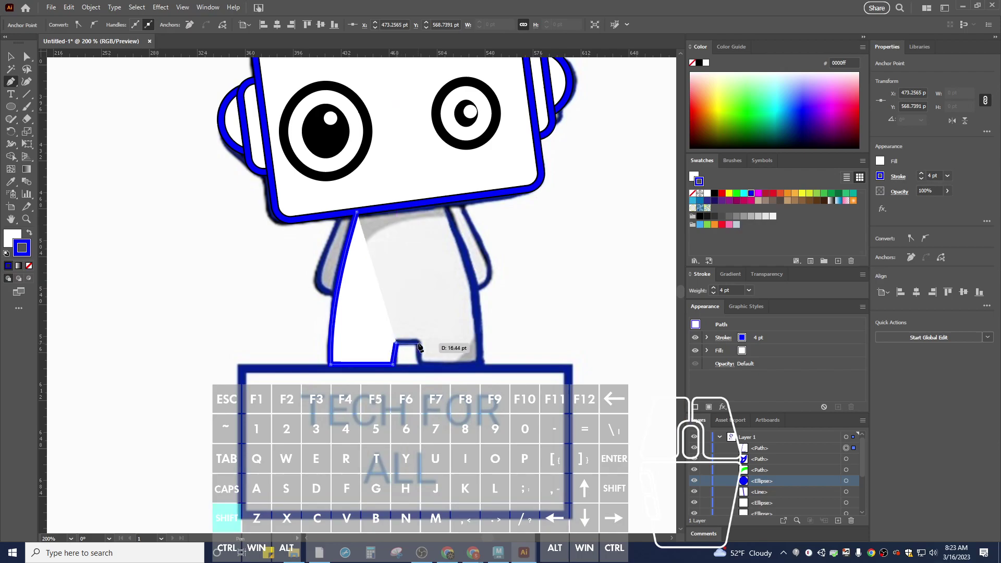
left_click(417, 345, "shift")
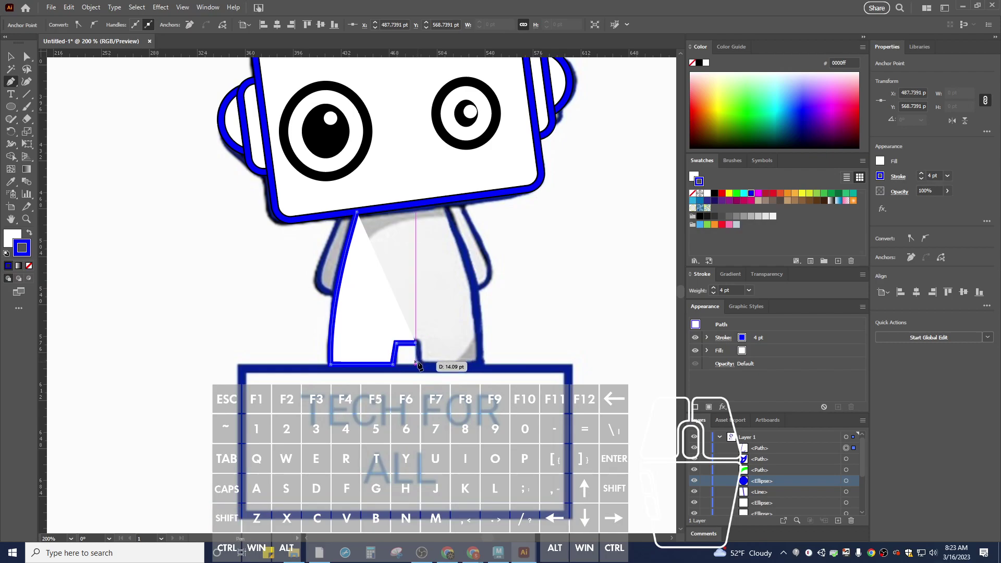
left_click(419, 362)
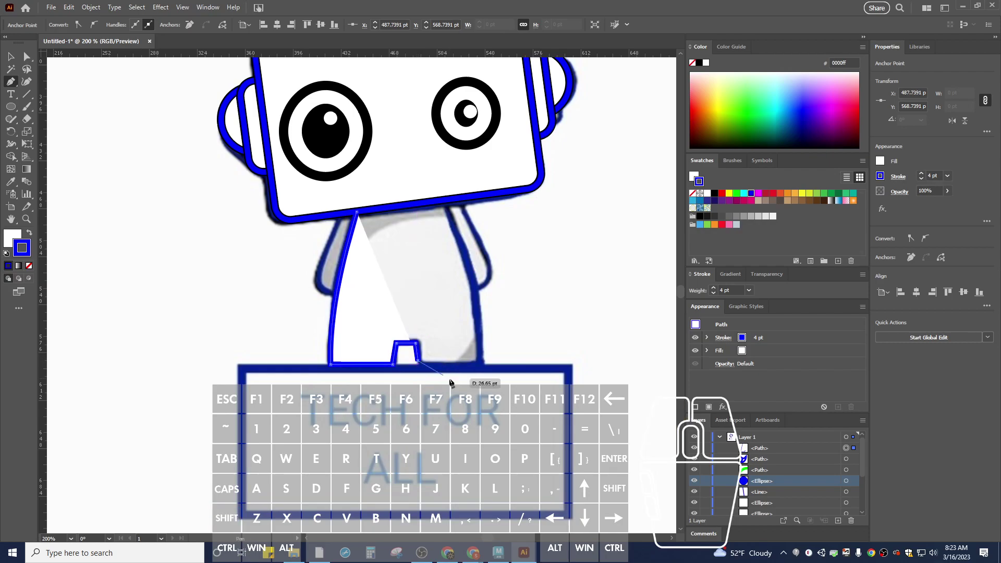
Step: Continue the body outline along the base and up the curved right side, ending it at the head's lower edge
left_click(481, 367)
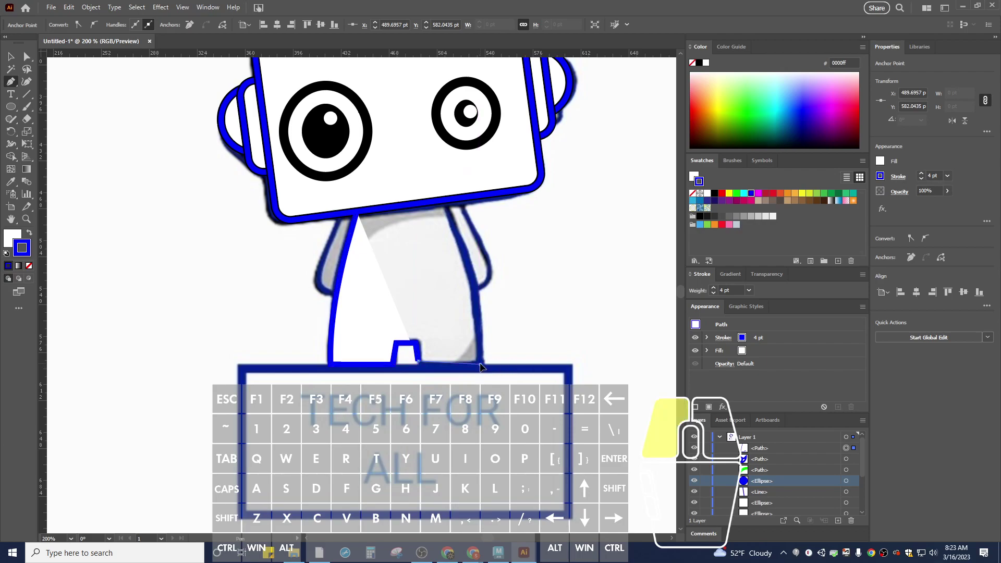
left_click_drag(480, 364, 501, 329)
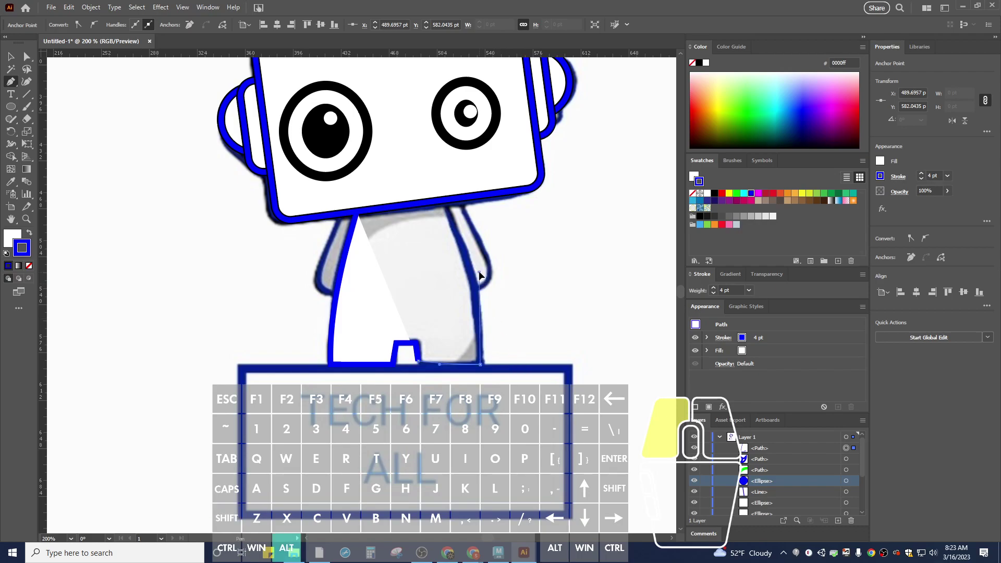
left_click_drag(479, 272, 479, 271)
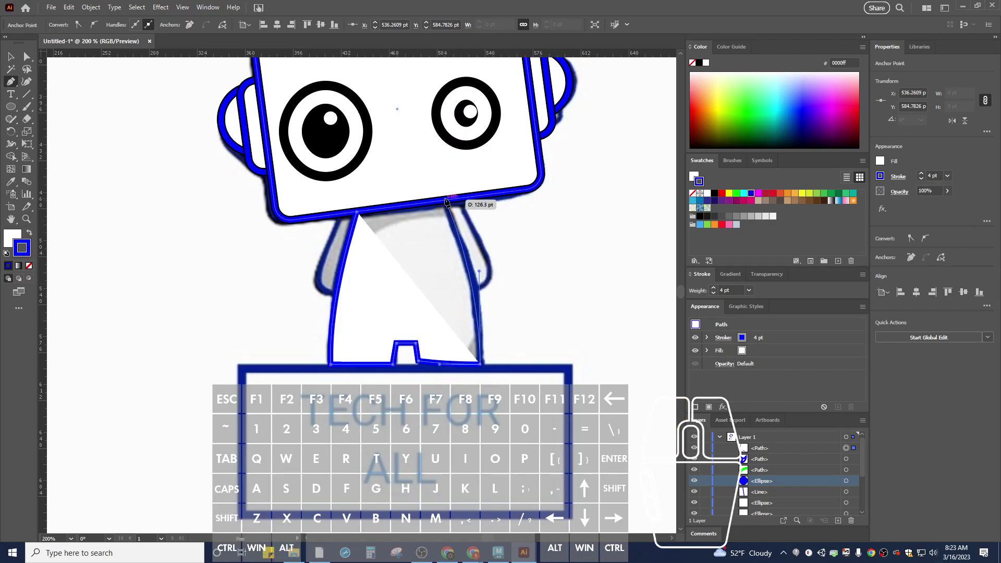
left_click(446, 201)
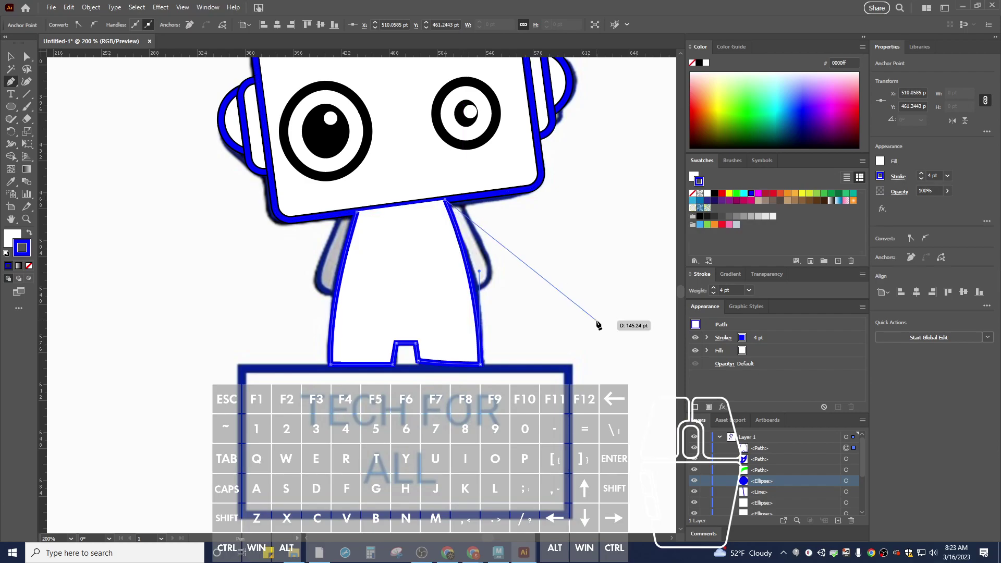
key("Return")
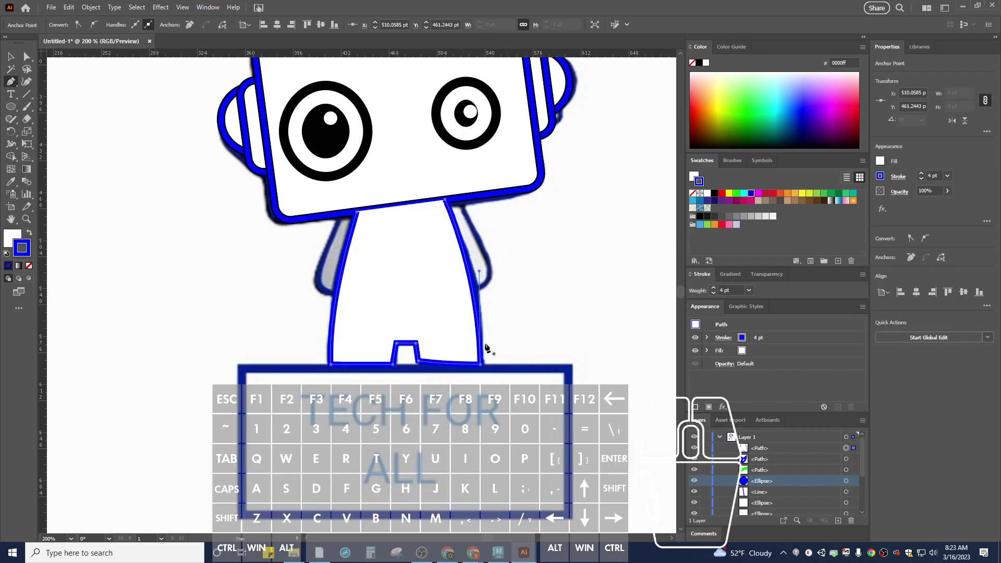
Step: Align the notch's lower right corner with the body's base, and move the body path directly above the Linked File in the stacking order
left_click(420, 364, "ctrl")
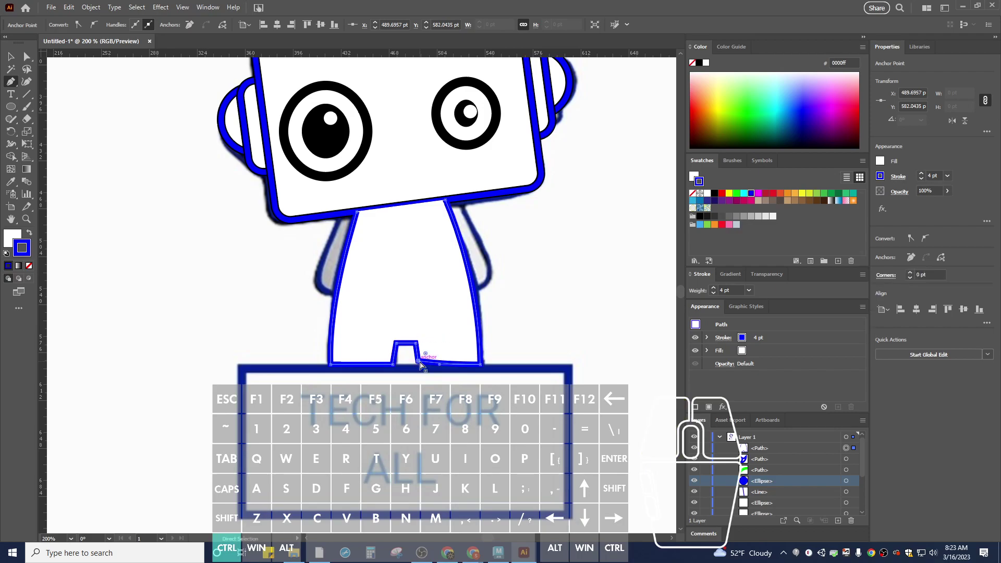
left_click_drag(420, 363, 420, 367)
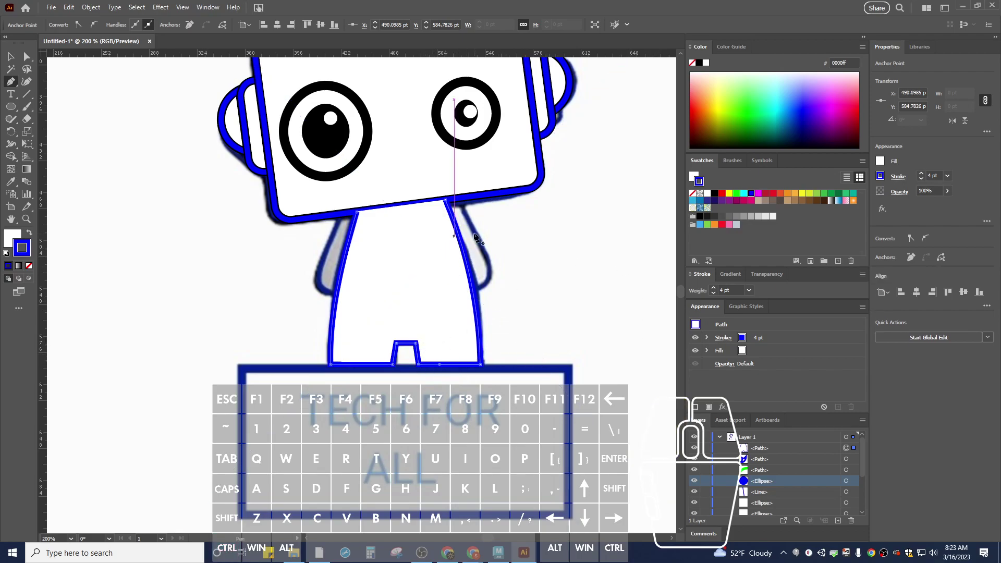
left_click(764, 452)
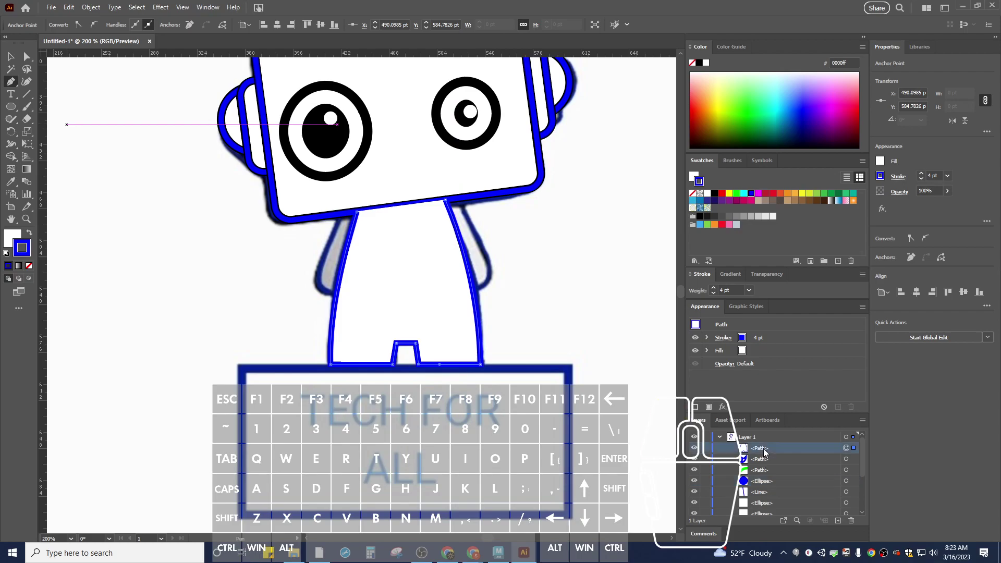
left_click_drag(759, 451, 763, 505)
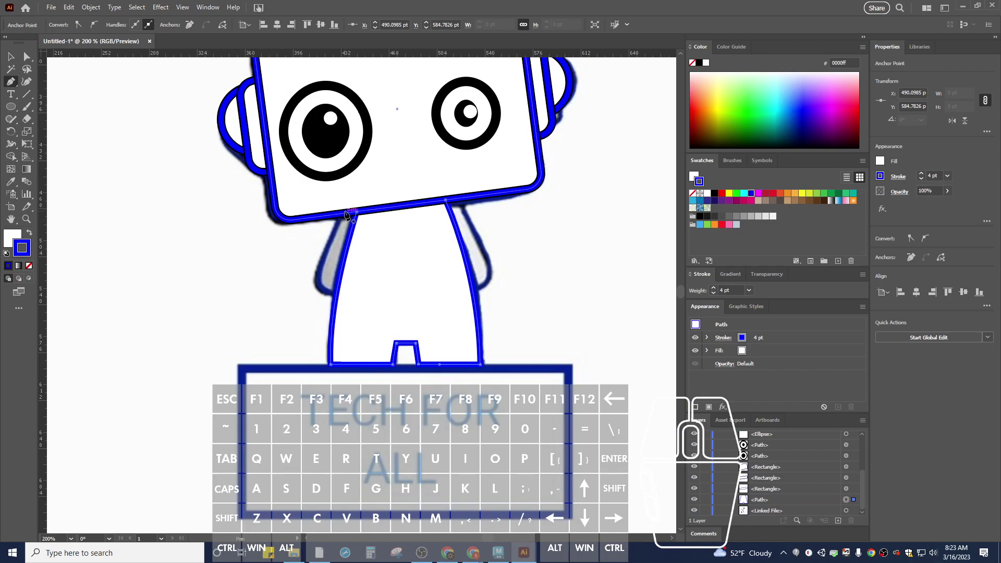
Step: Trace the robot's left arm as a closed curved shape with the Pen tool, overlapping the body
left_click_drag(344, 213, 323, 256)
left_click_drag(336, 294, 374, 290)
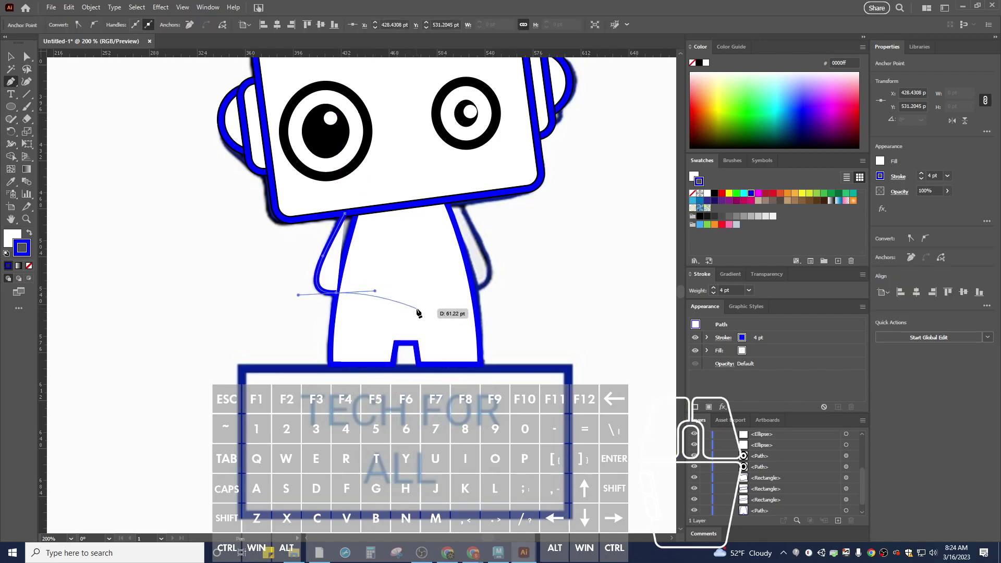
left_click(374, 214)
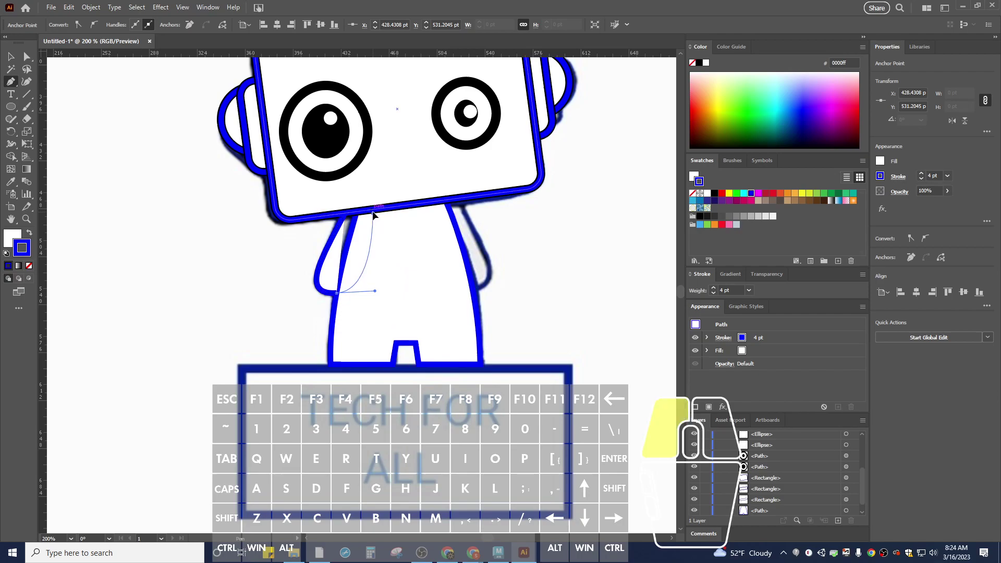
left_click(346, 213)
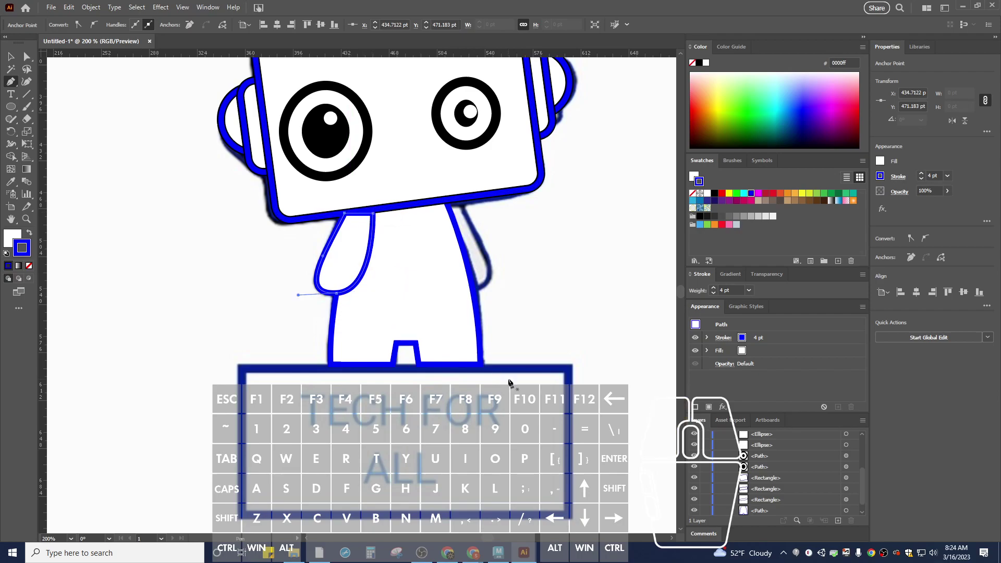
Step: Enlarge the layer list and move the left arm path below the body path, directly above the Linked File
scroll(803, 463, "up", 5)
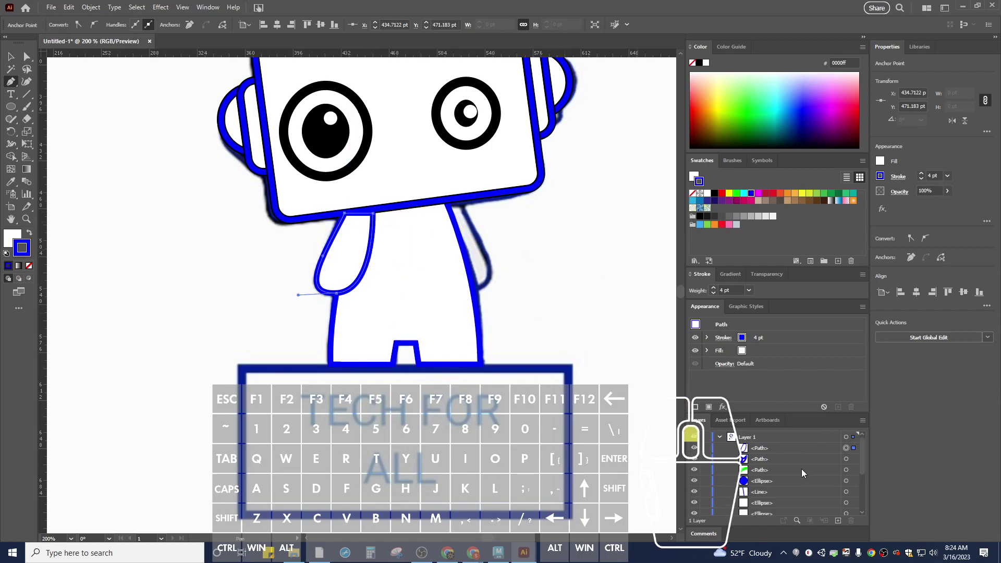
left_click_drag(806, 414, 820, 282)
left_click_drag(766, 324, 766, 452)
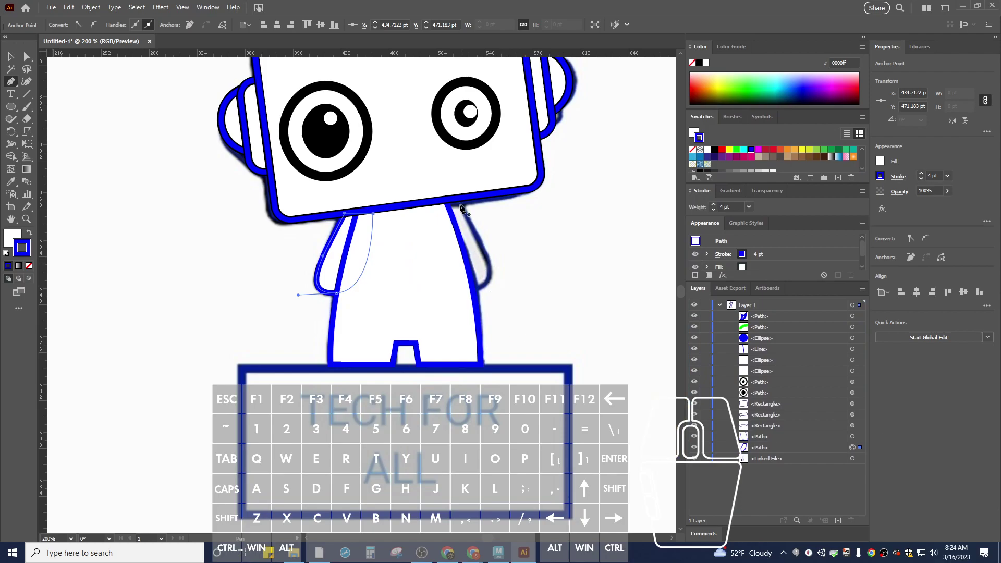
Step: Trace the robot's right arm as a closed curved shape with the Pen tool, overlapping the body and head
left_click_drag(454, 195, 475, 230)
left_click_drag(473, 291, 439, 296)
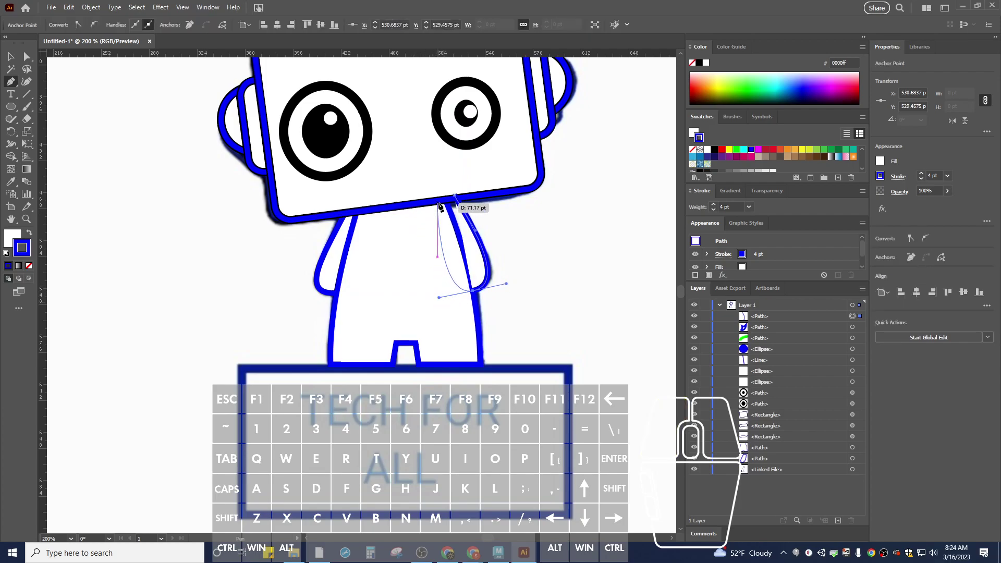
left_click(420, 187)
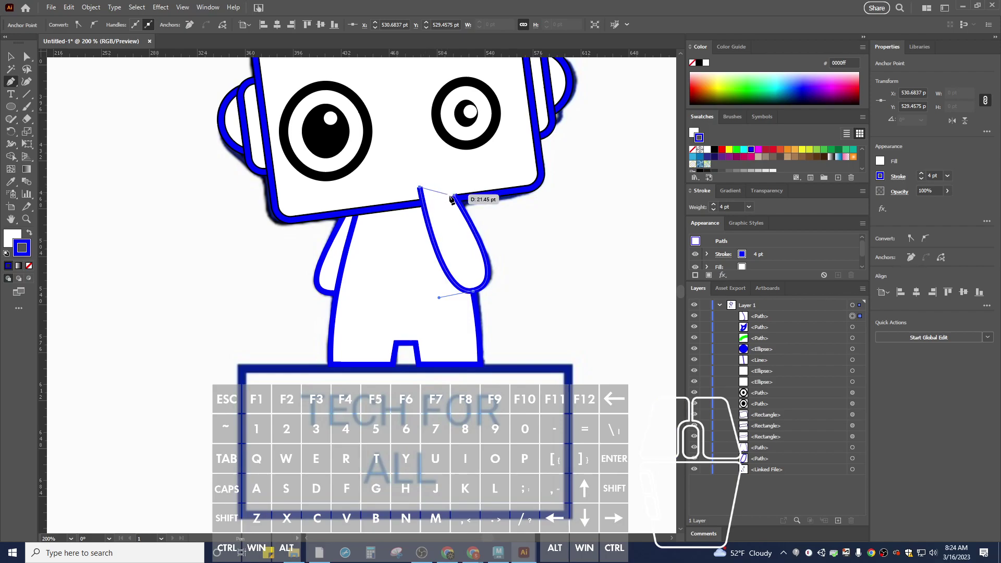
left_click(454, 195)
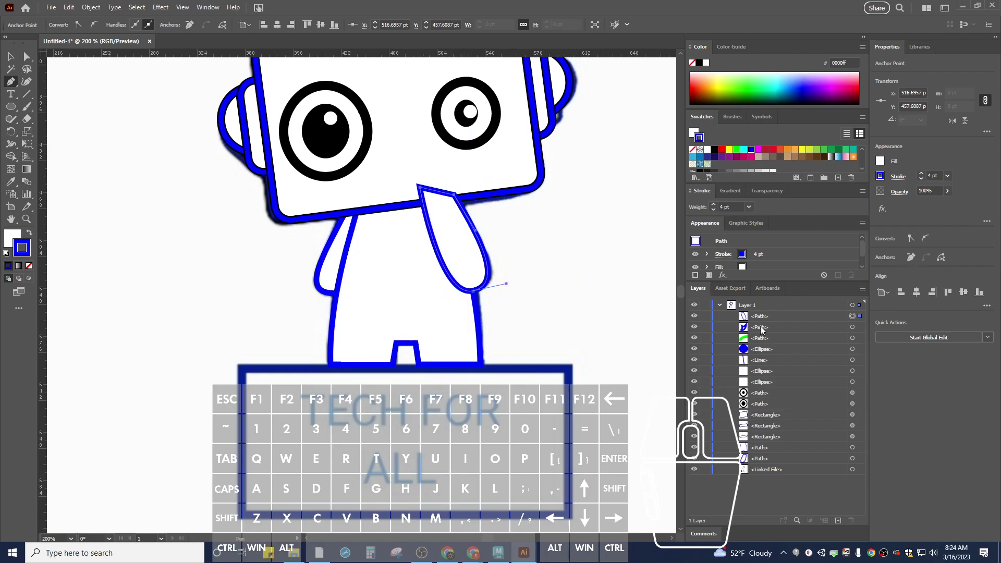
Step: Move the right arm path behind the head and body, directly above the Linked File, and show the whole robot at 150%
left_click_drag(760, 316, 770, 460)
scroll(495, 268, "up", 3)
scroll(494, 270, "up", 2)
key("ctrl+minus")
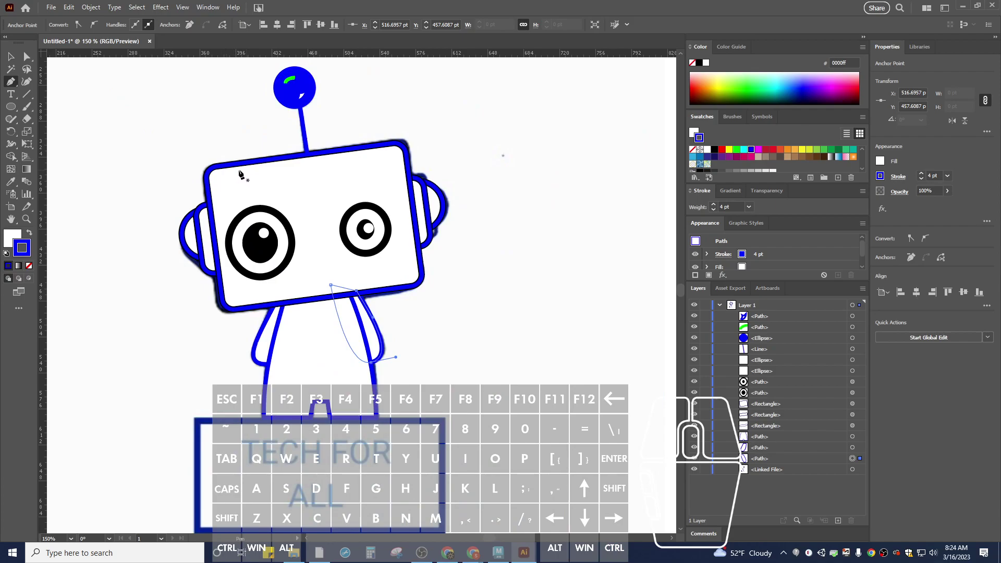
Step: Toggle the visibility of Layer 1 and the Linked File draft to check the traced robot without the draft
key("ctrl")
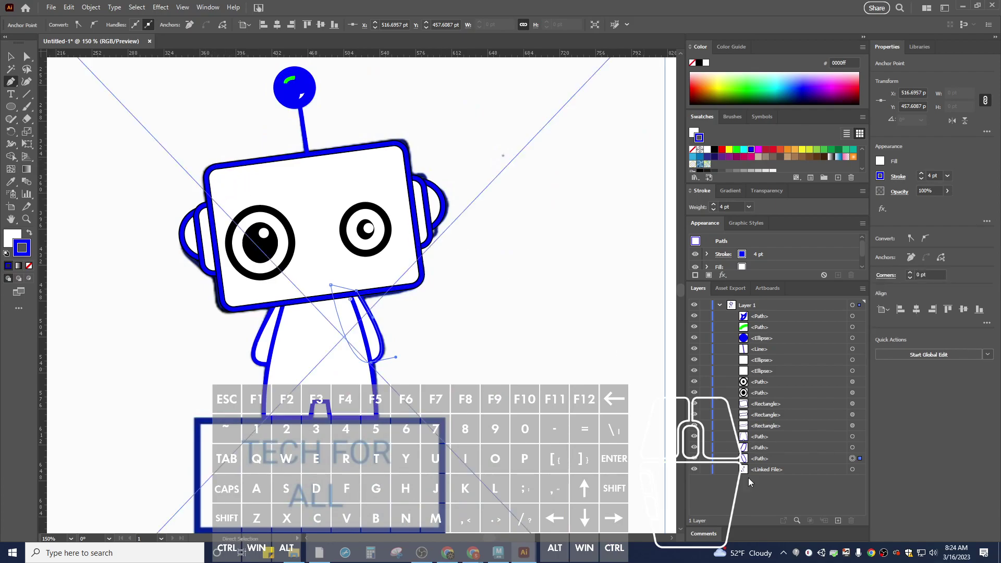
left_click(694, 306)
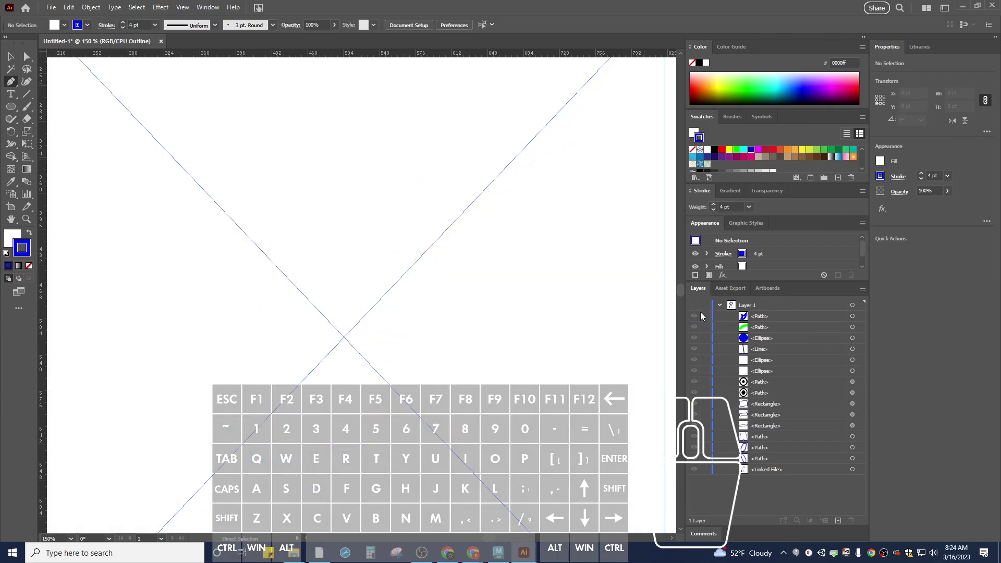
left_click(694, 305)
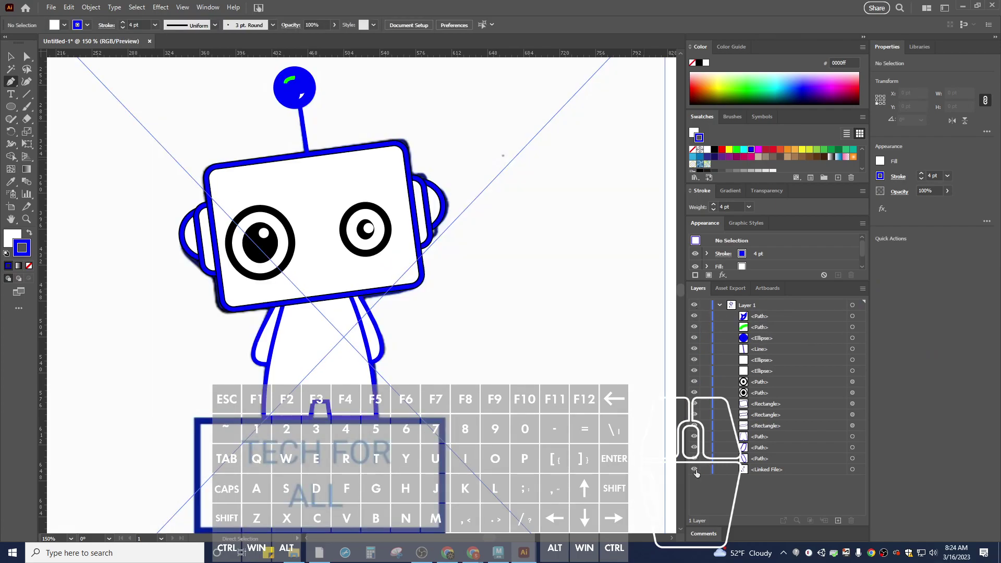
left_click(694, 469, "alt")
left_click(694, 469, "alt")
left_click(694, 470, "ctrl")
left_click(694, 470, "ctrl")
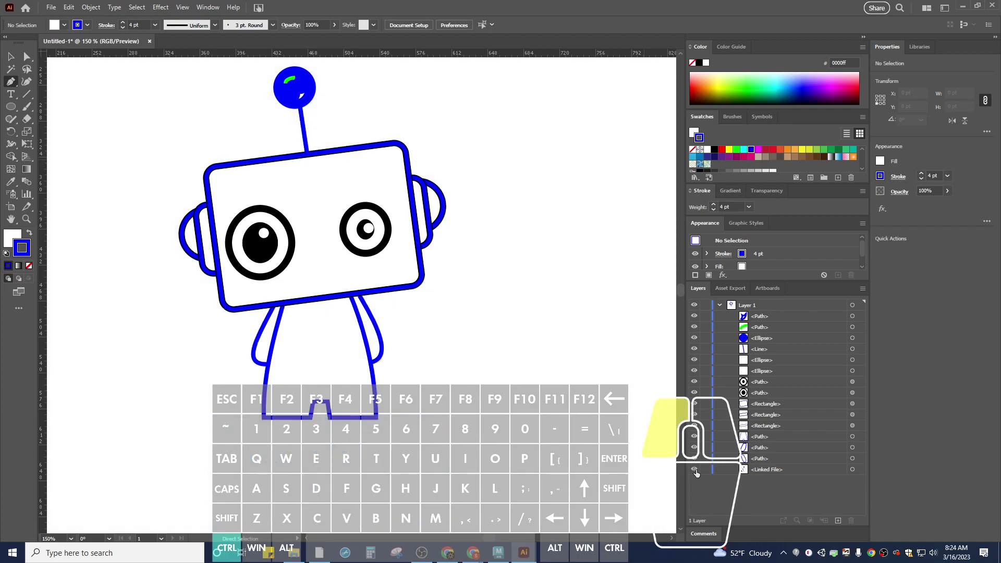
left_click(695, 469, "shift")
left_click(695, 470, "shift")
left_click(694, 470, "alt")
left_click(694, 469)
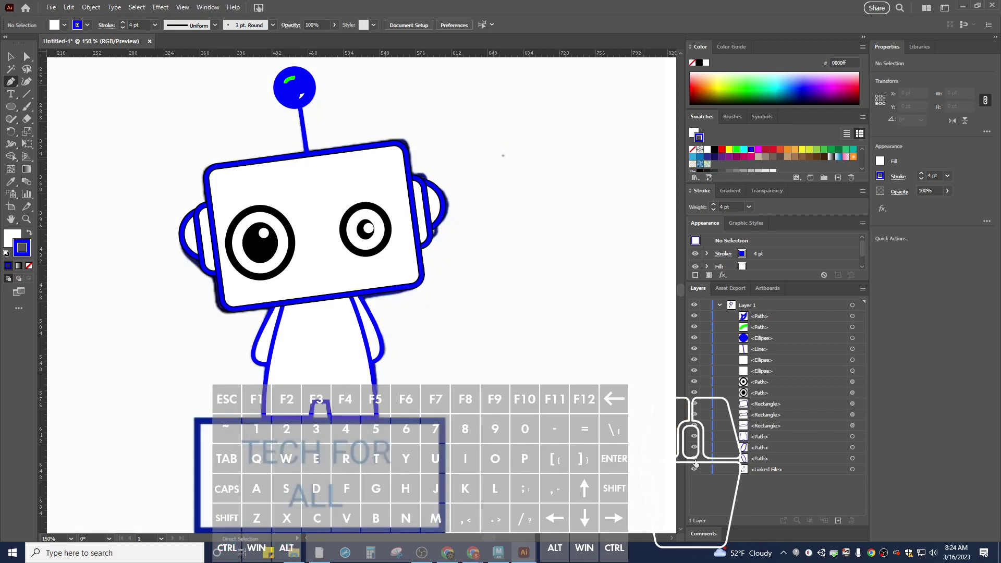
Step: Hide the traced robot shapes one by one, keeping the Linked File visible, to examine the original draft
left_click(694, 425)
left_click(694, 414)
left_click(694, 404)
left_click(694, 392)
left_click(694, 382)
left_click(695, 360)
left_click(695, 349)
left_click(694, 337)
left_click(695, 317)
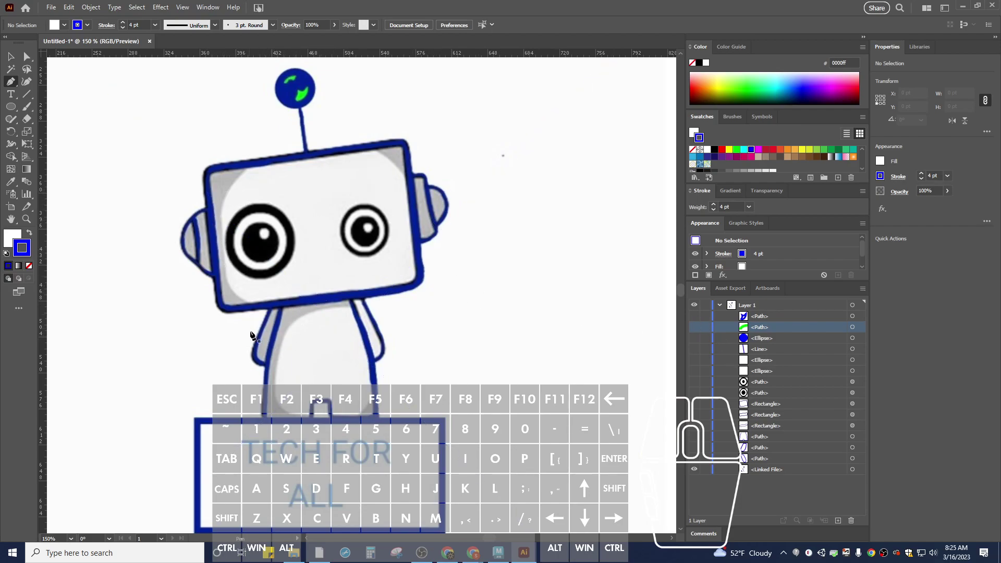
Step: Show the traced shapes again one by one, from the antenna and eyes through the head and ears to the body and arms
left_click(694, 315)
left_click(694, 326)
left_click(694, 338)
left_click(696, 349)
left_click(694, 360)
left_click(694, 371)
left_click(695, 381)
left_click(696, 393)
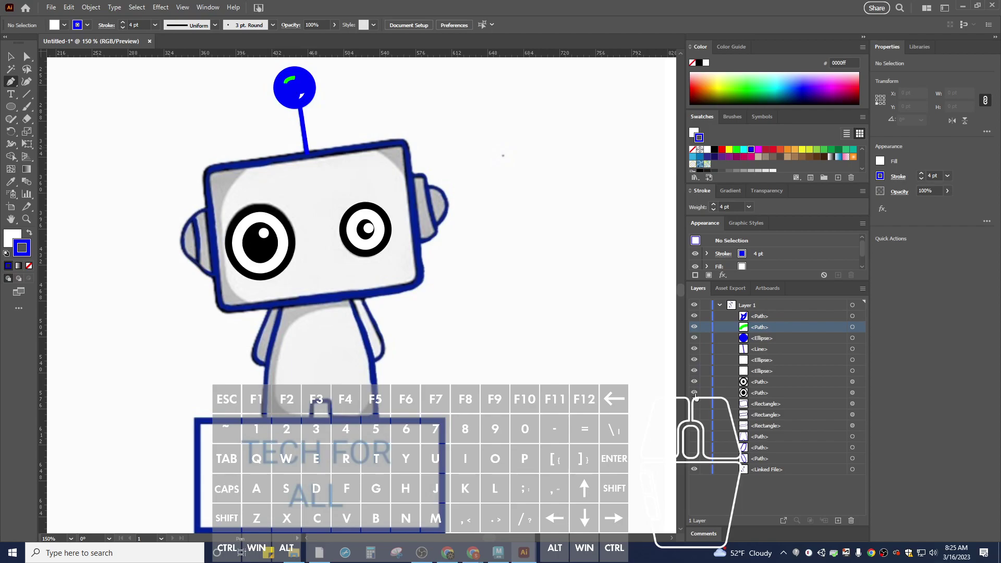
left_click(695, 404)
left_click(694, 415)
left_click(695, 426)
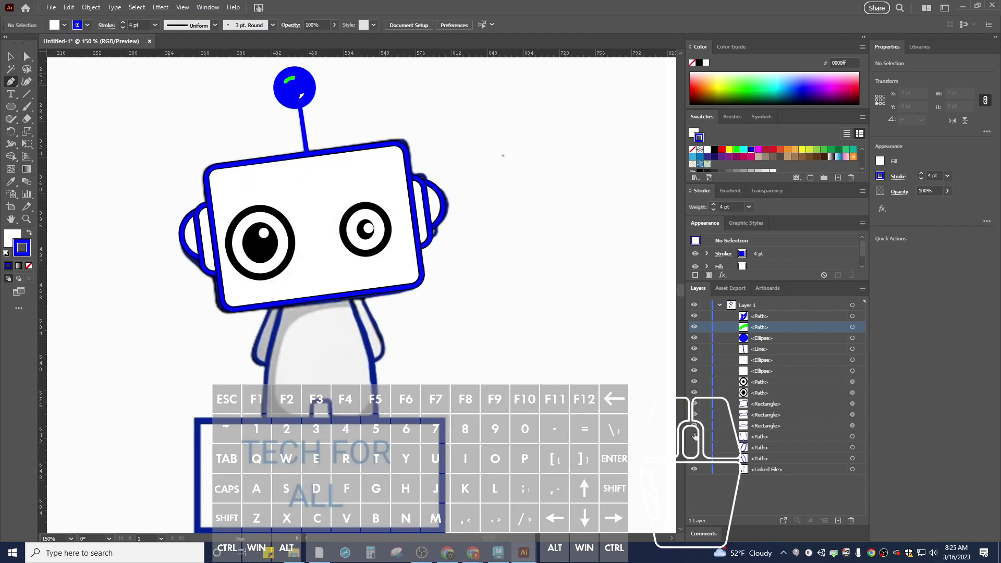
left_click(695, 436)
left_click(695, 448)
left_click(695, 459)
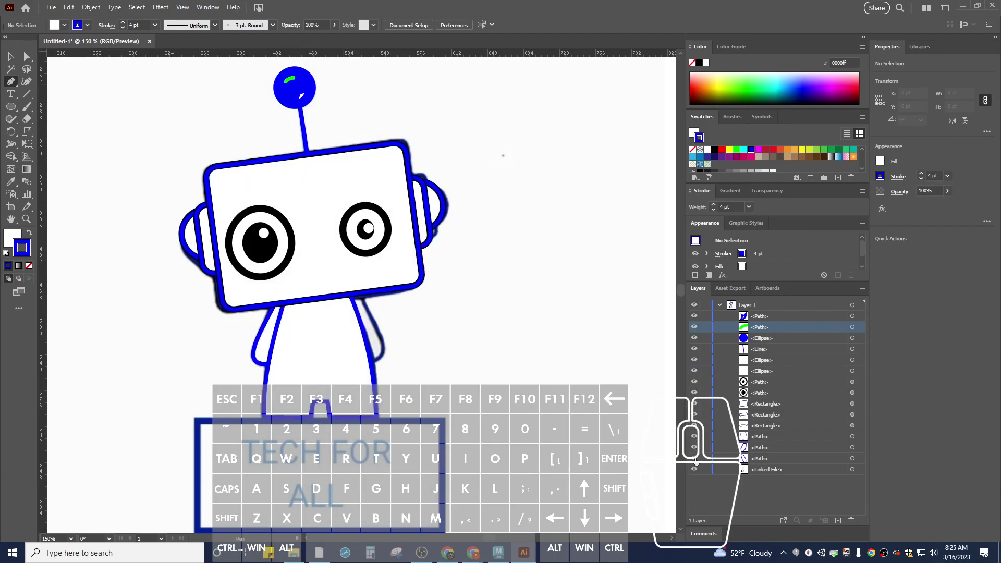